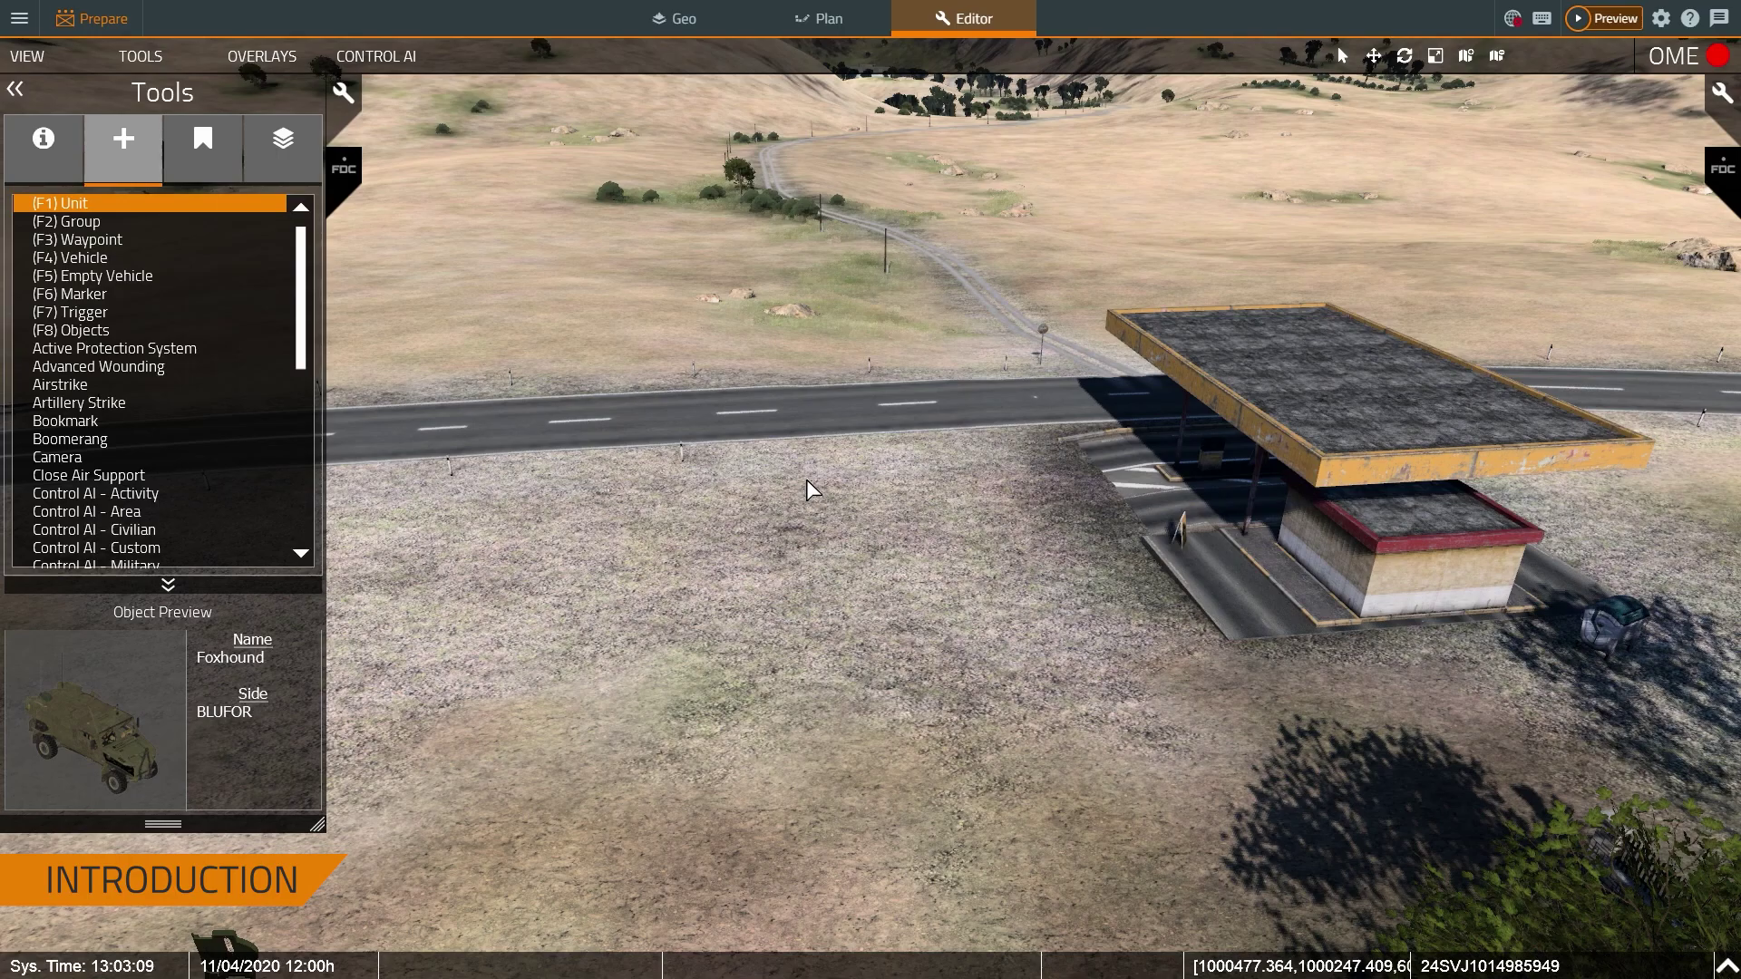
# Start placing a new vehicle on the open ground between the road and the fuel station, with Foxhound as its type.
pyautogui.rightClick(810, 489)
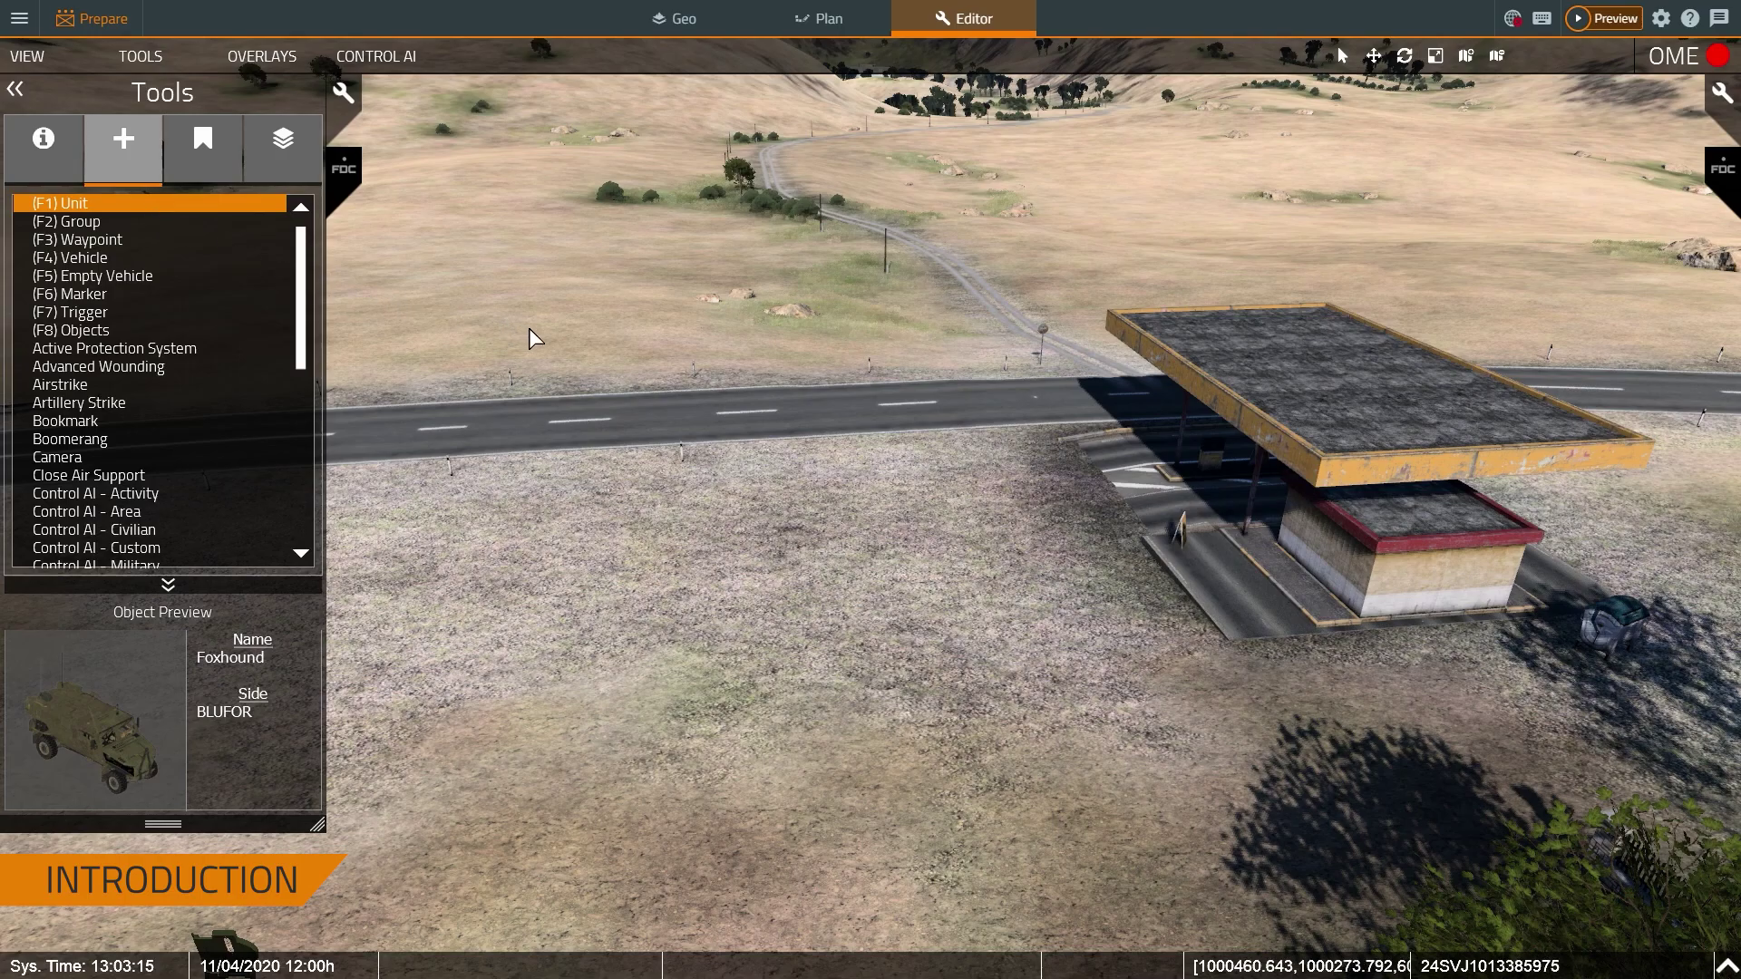
pyautogui.moveTo(527, 326); pyautogui.dragTo(575, 365, button='right')
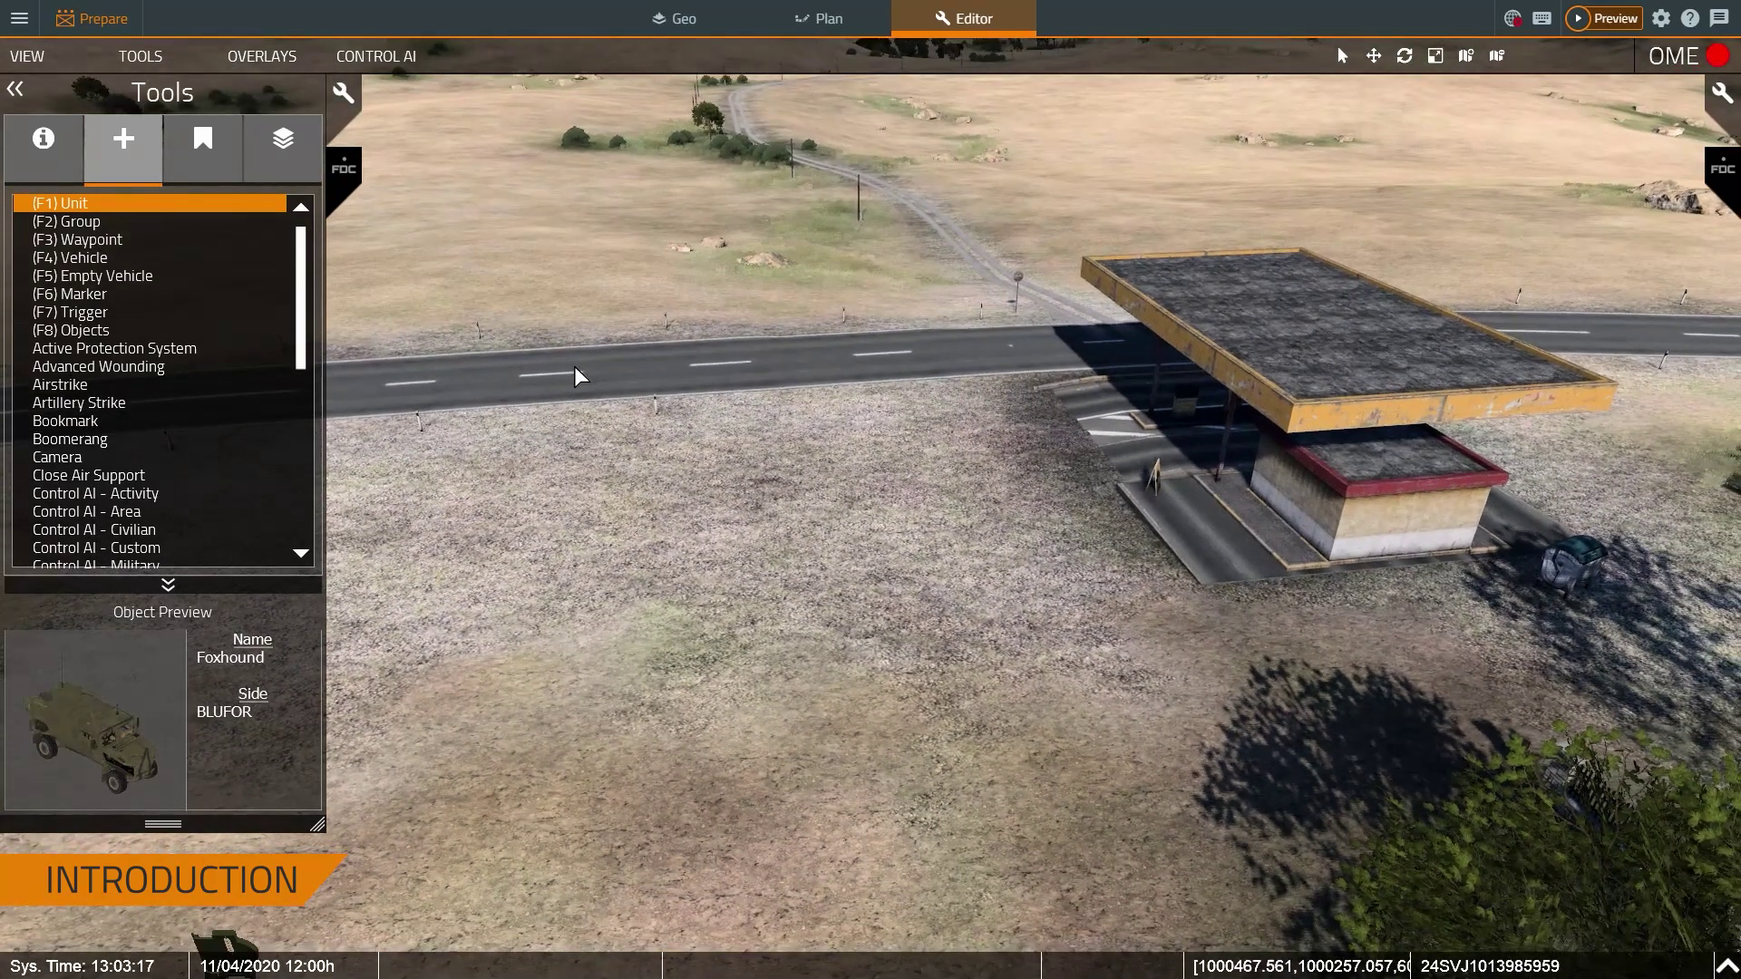
pyautogui.click(115, 257)
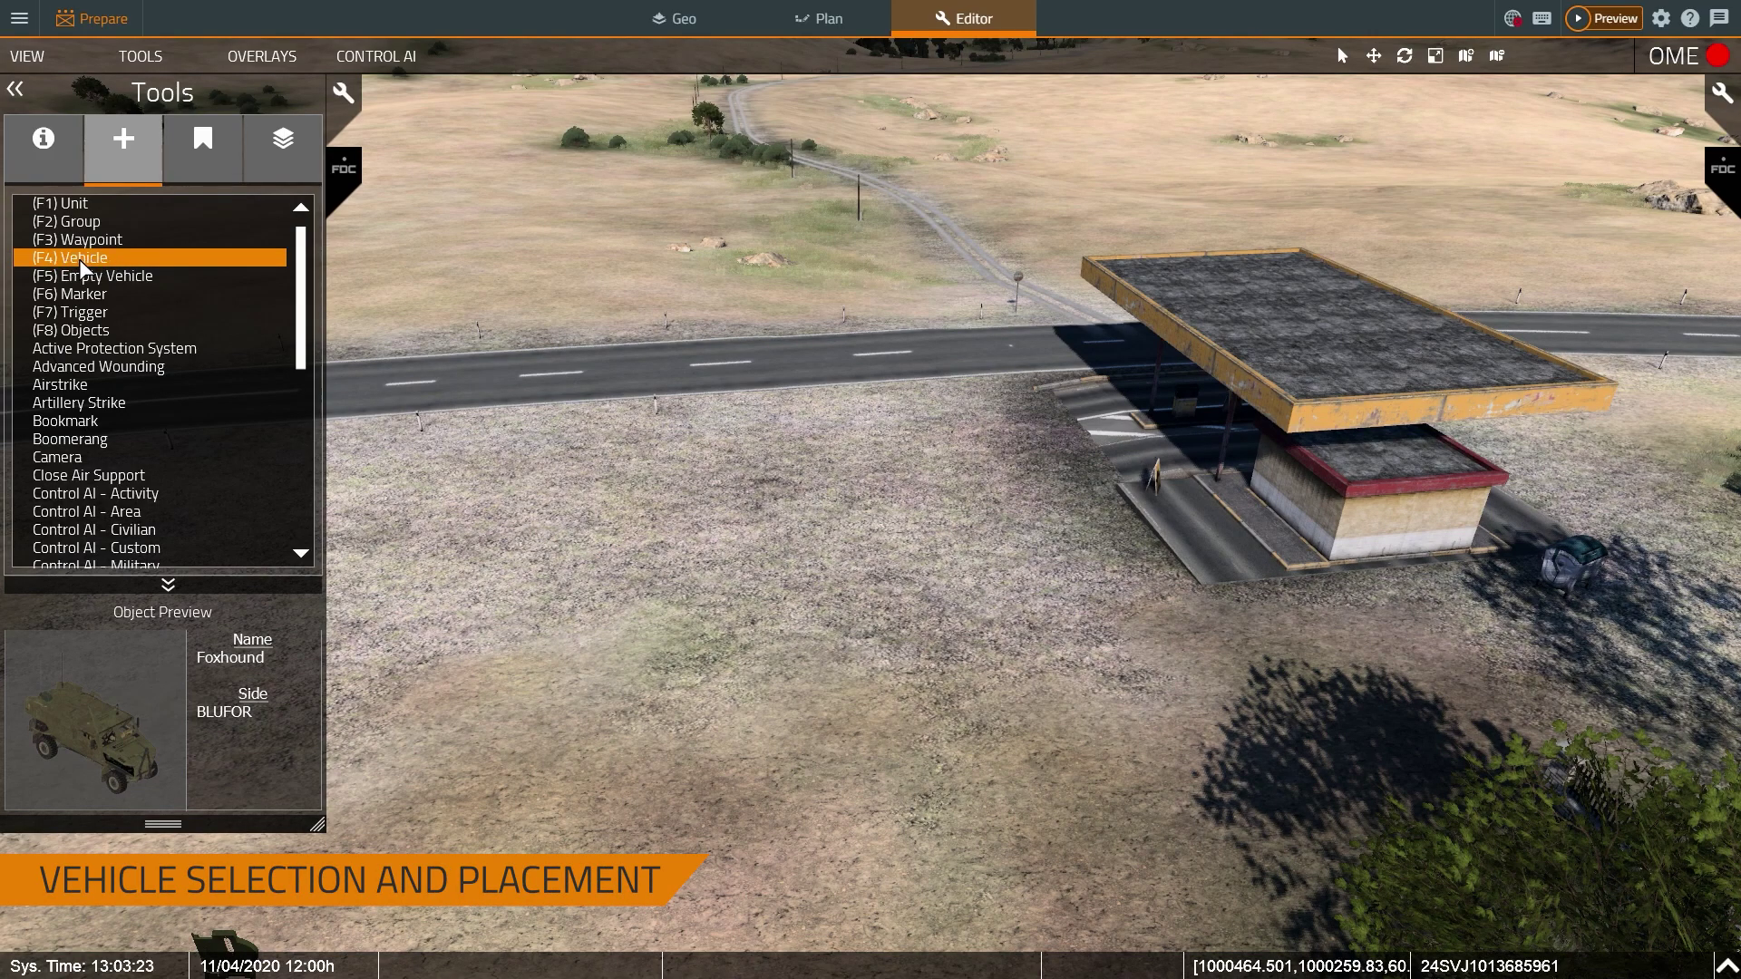
pyautogui.doubleClick(925, 519)
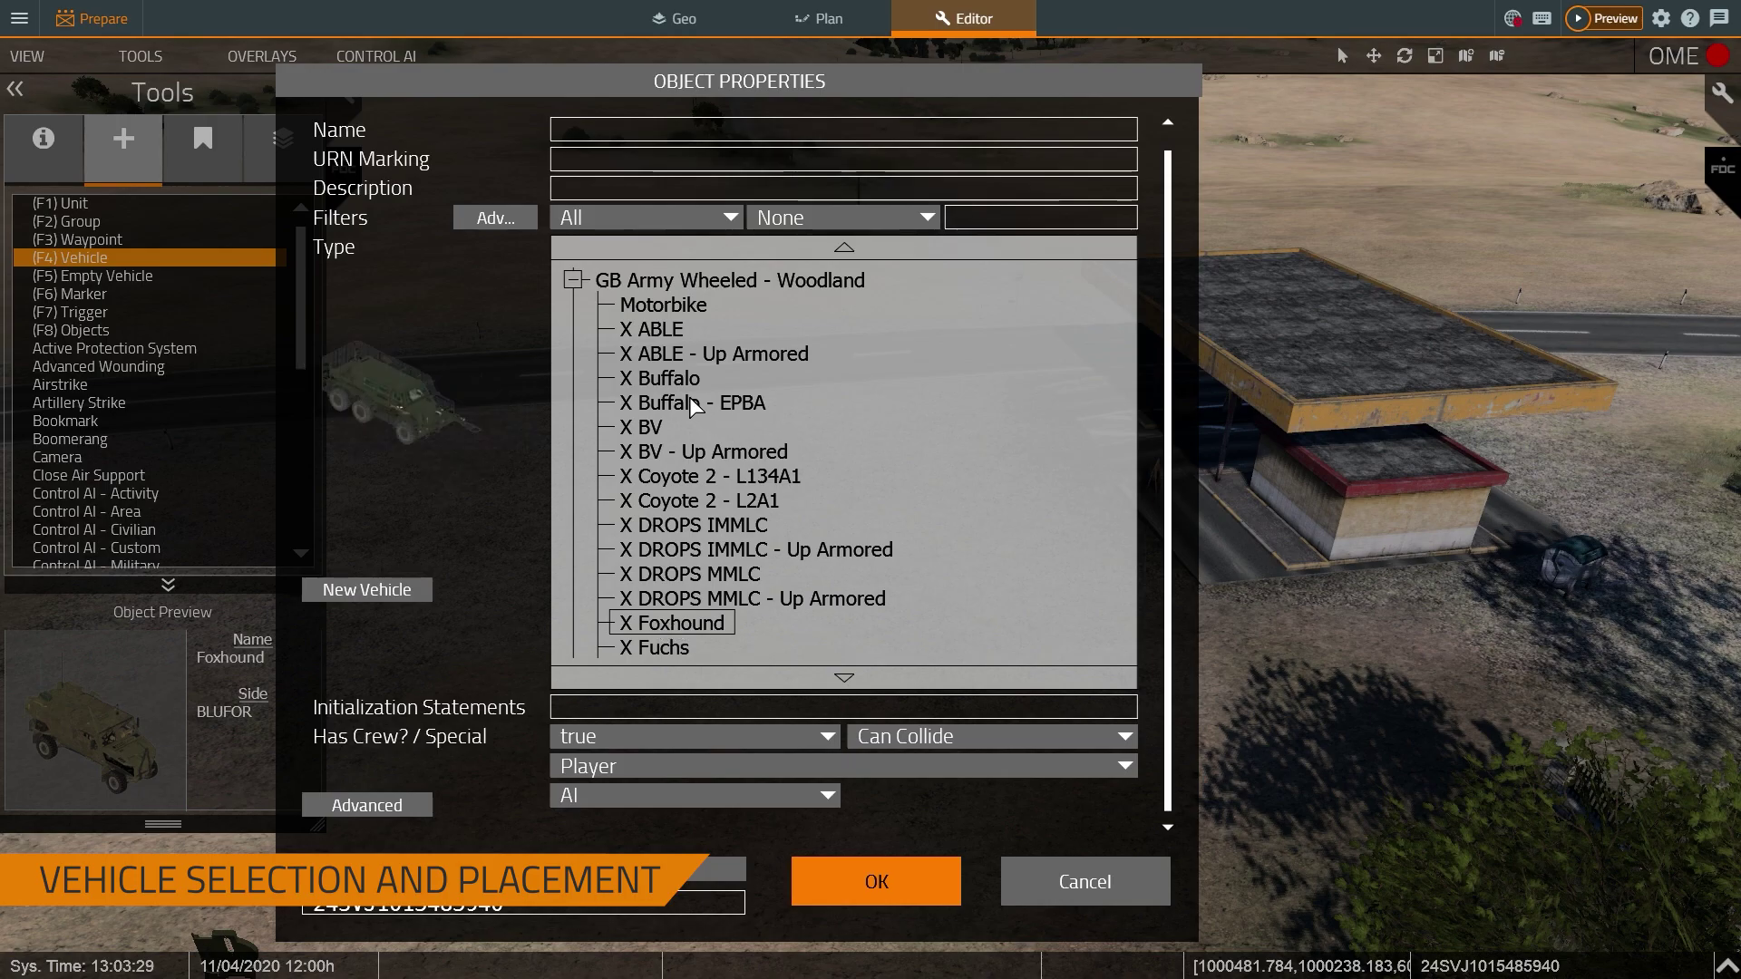
pyautogui.scroll(1, 689, 410)
pyautogui.scroll(2, 665, 435)
pyautogui.scroll(-8, 665, 439)
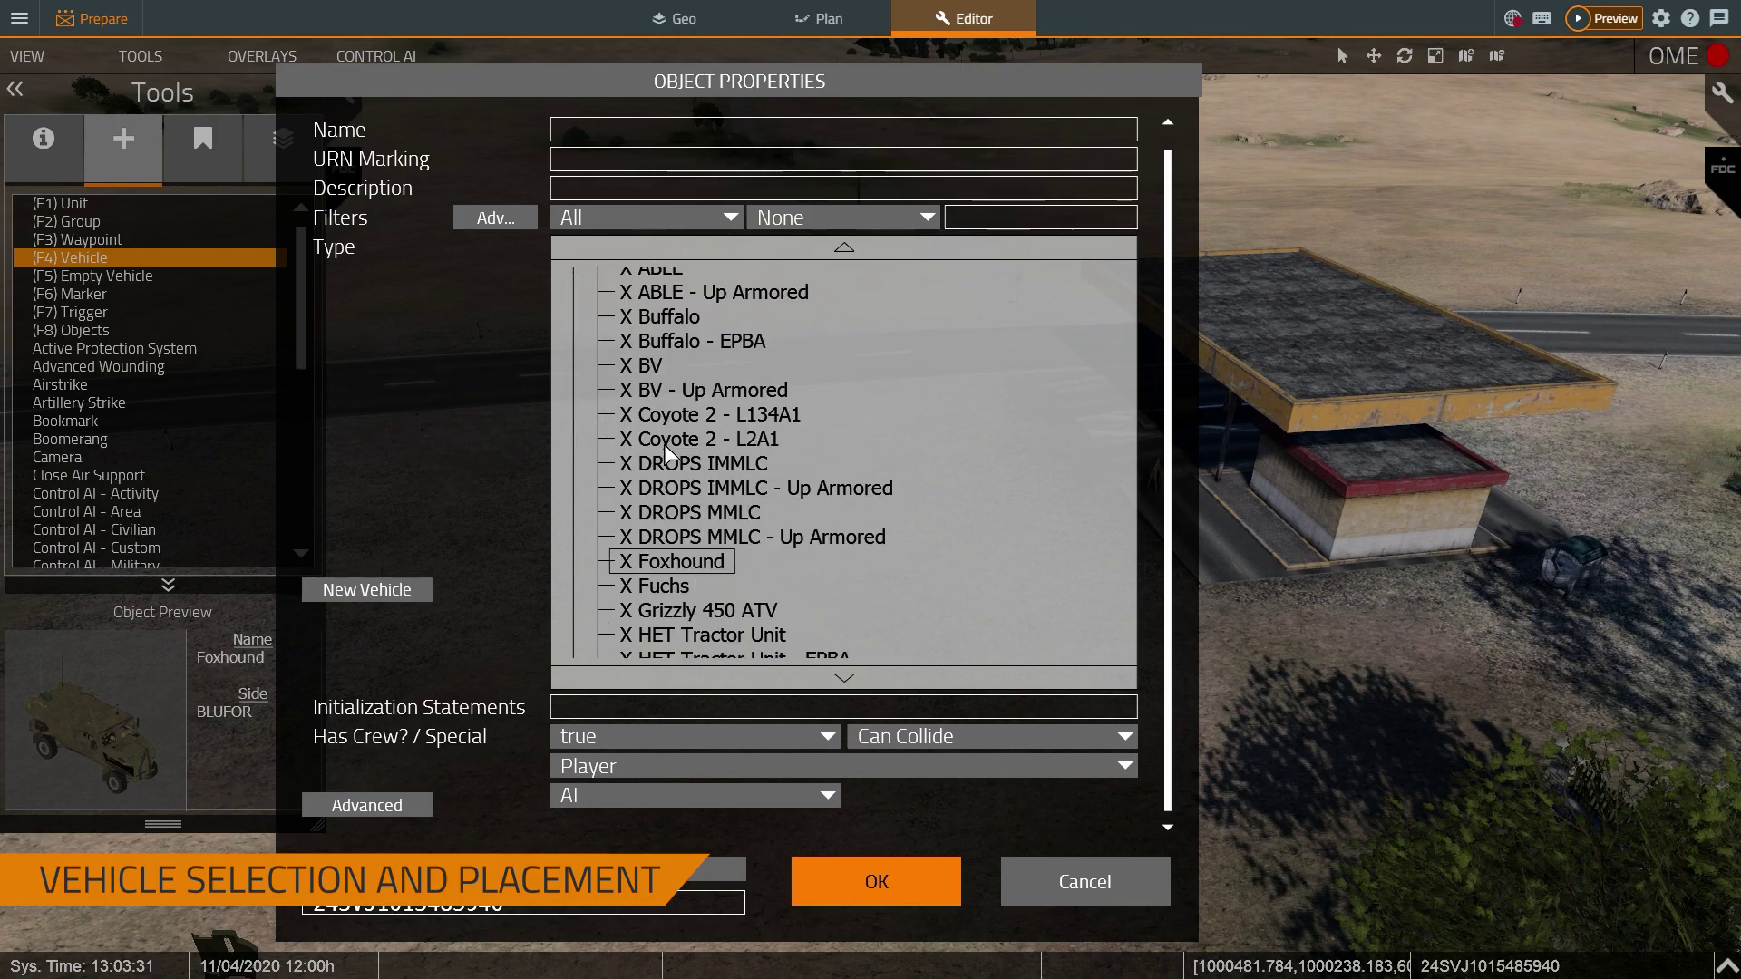
pyautogui.click(679, 318)
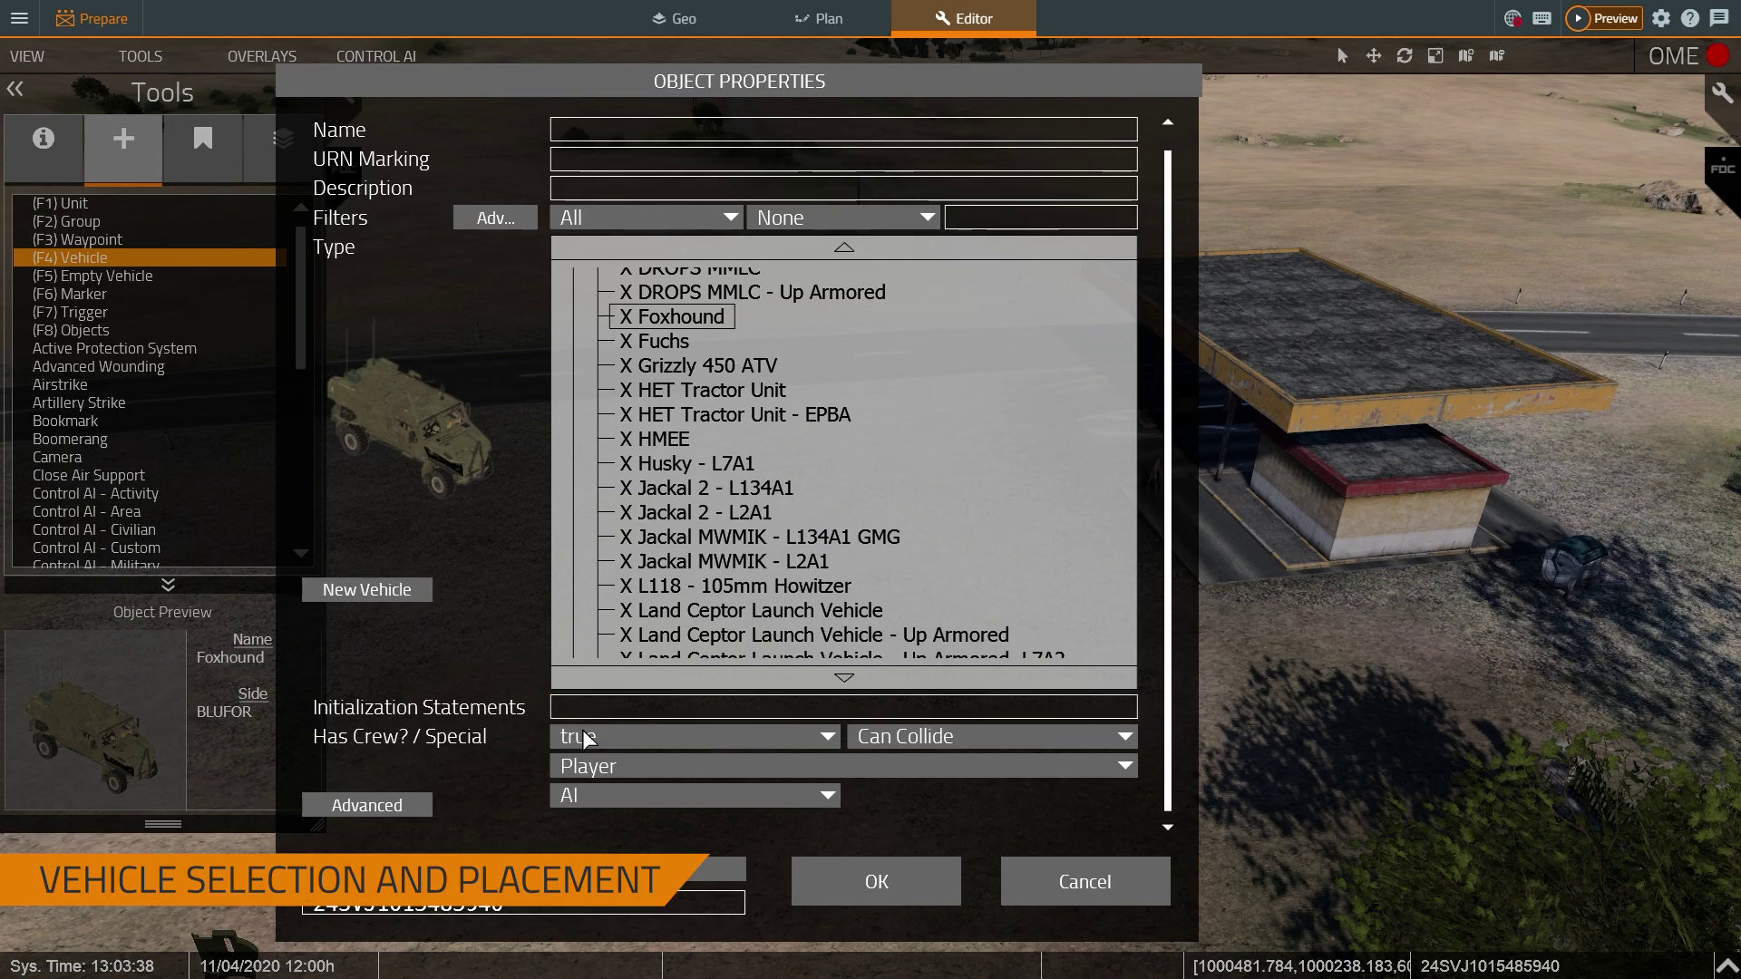
# Expand the Foxhound's advanced properties, set the vehicle to Playable and confirm its placement.
pyautogui.click(413, 800)
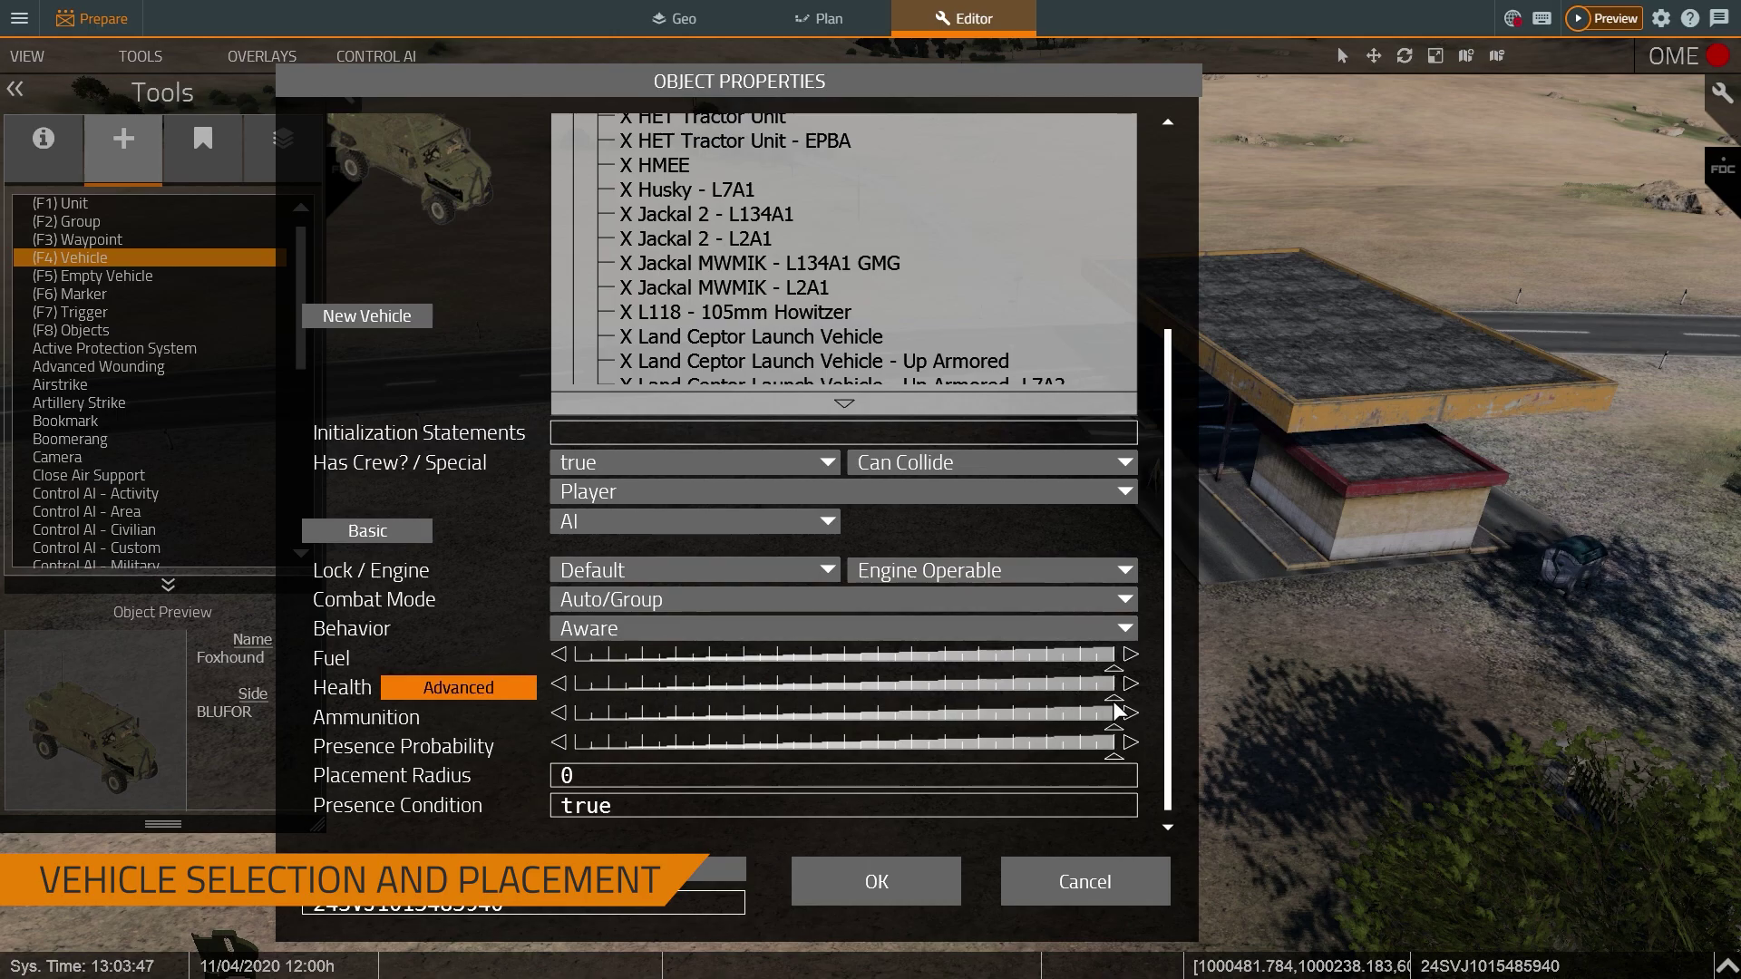
pyautogui.click(499, 689)
pyautogui.click(473, 370)
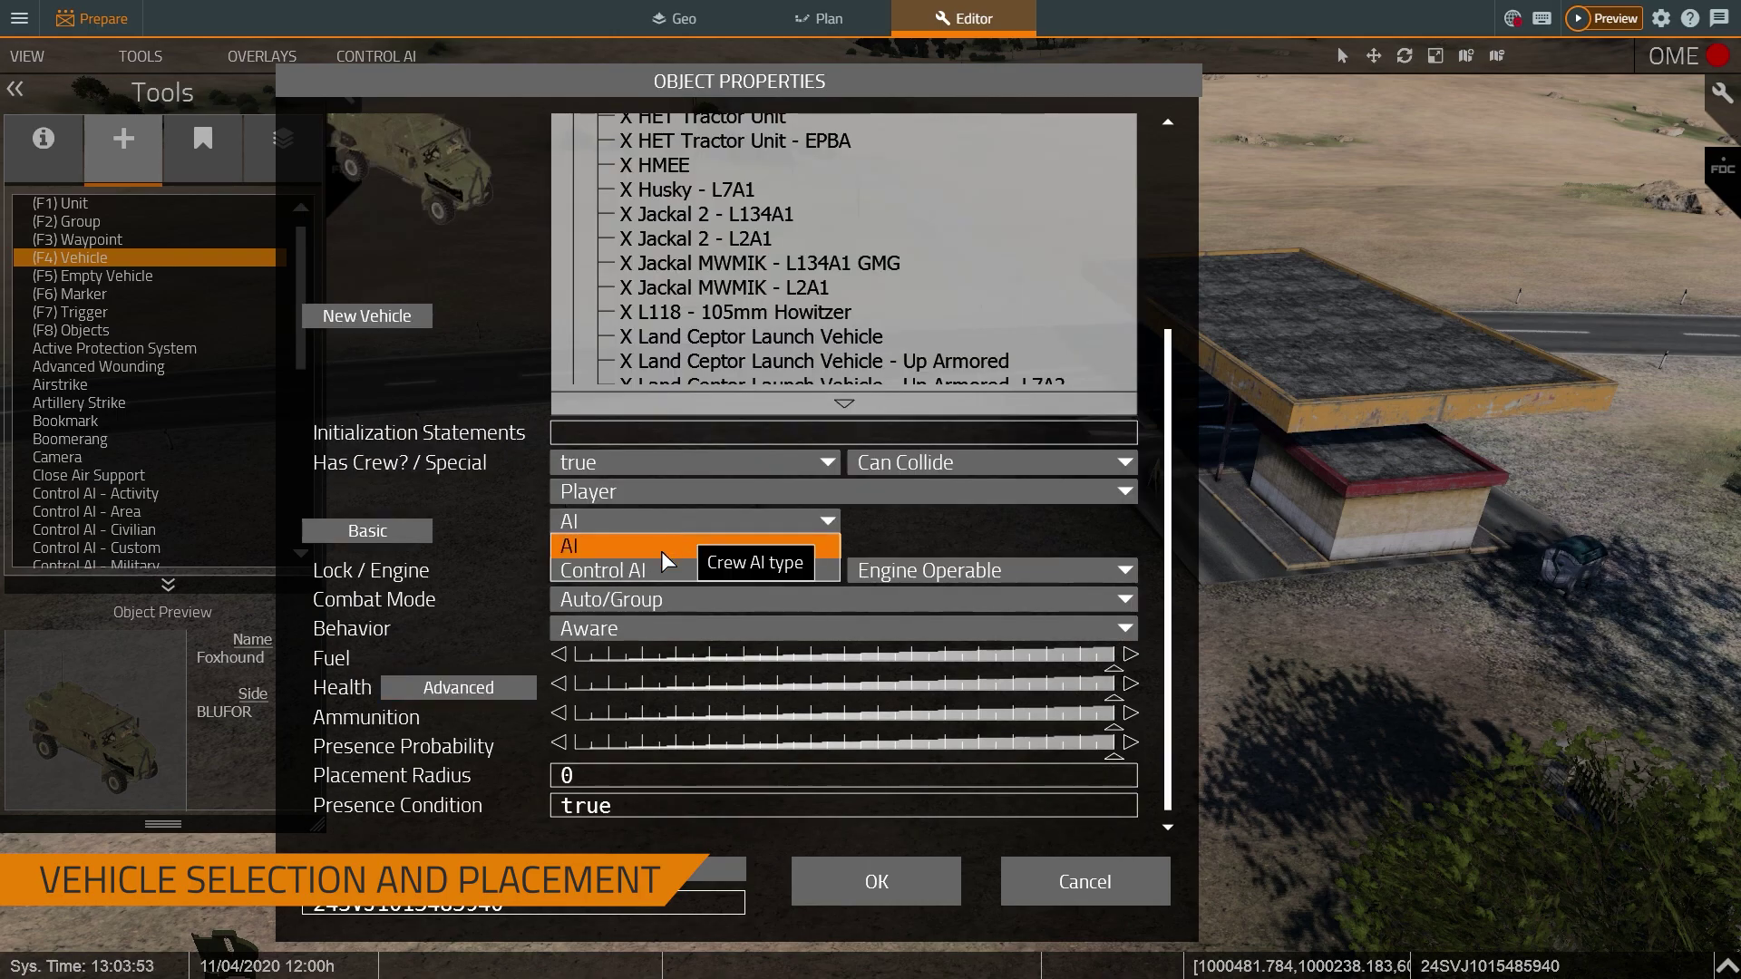
pyautogui.click(665, 525)
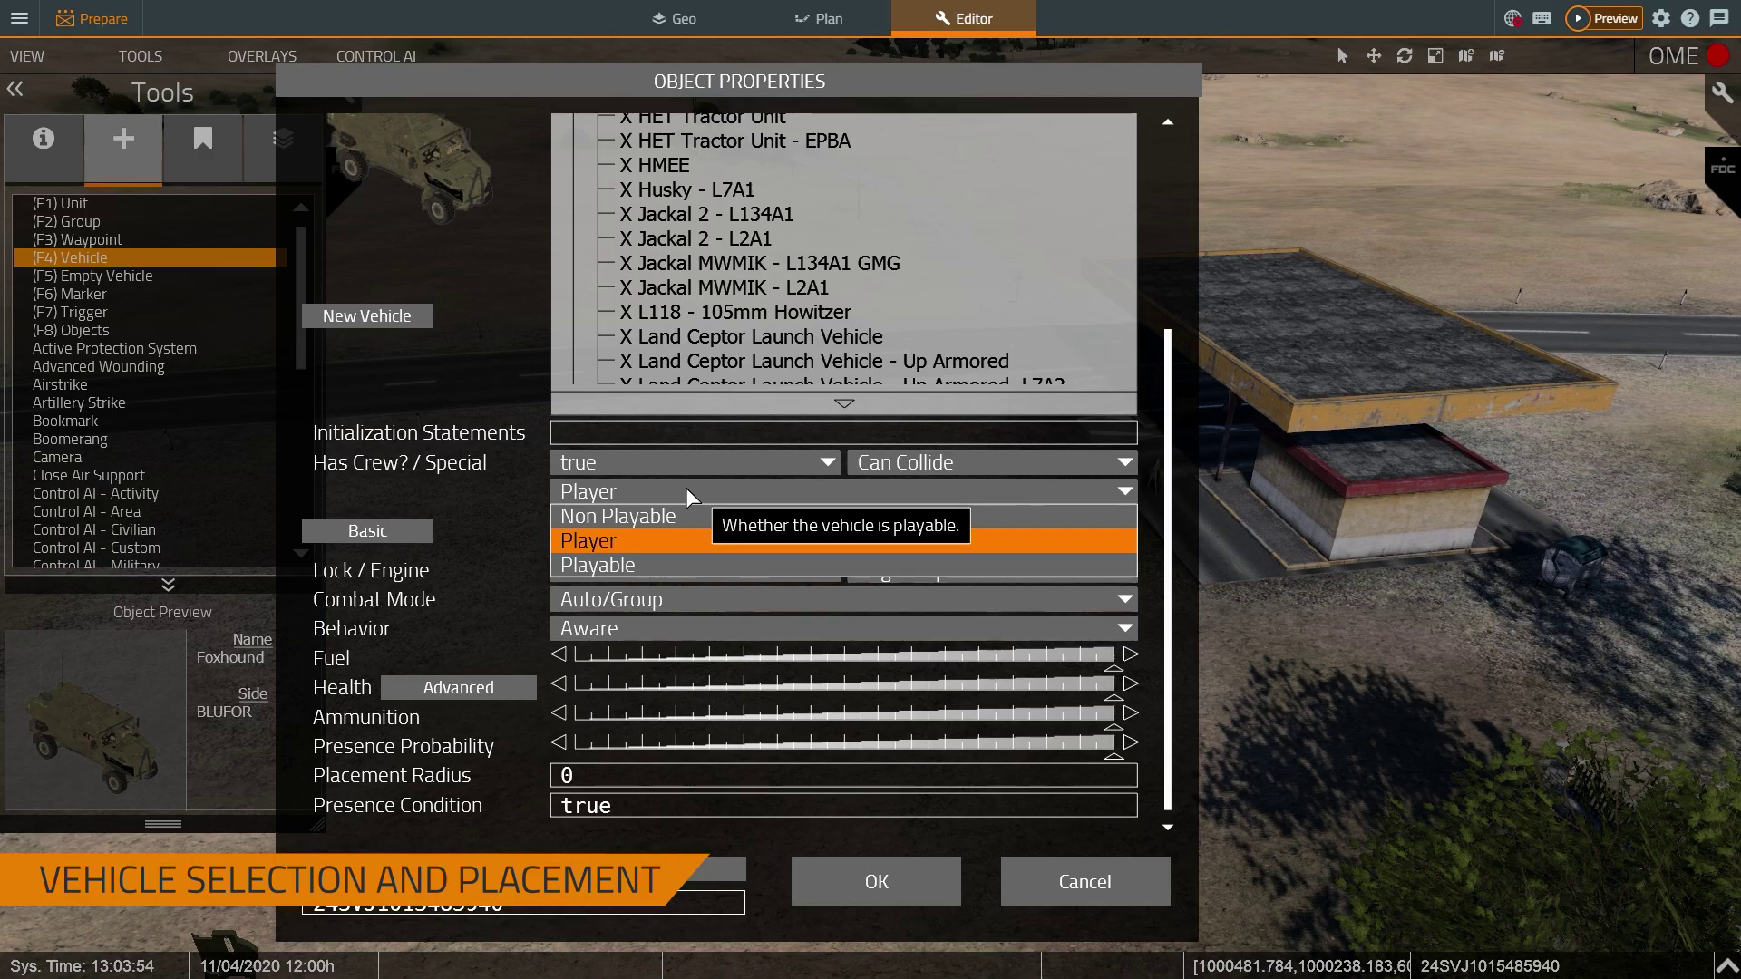
pyautogui.click(651, 566)
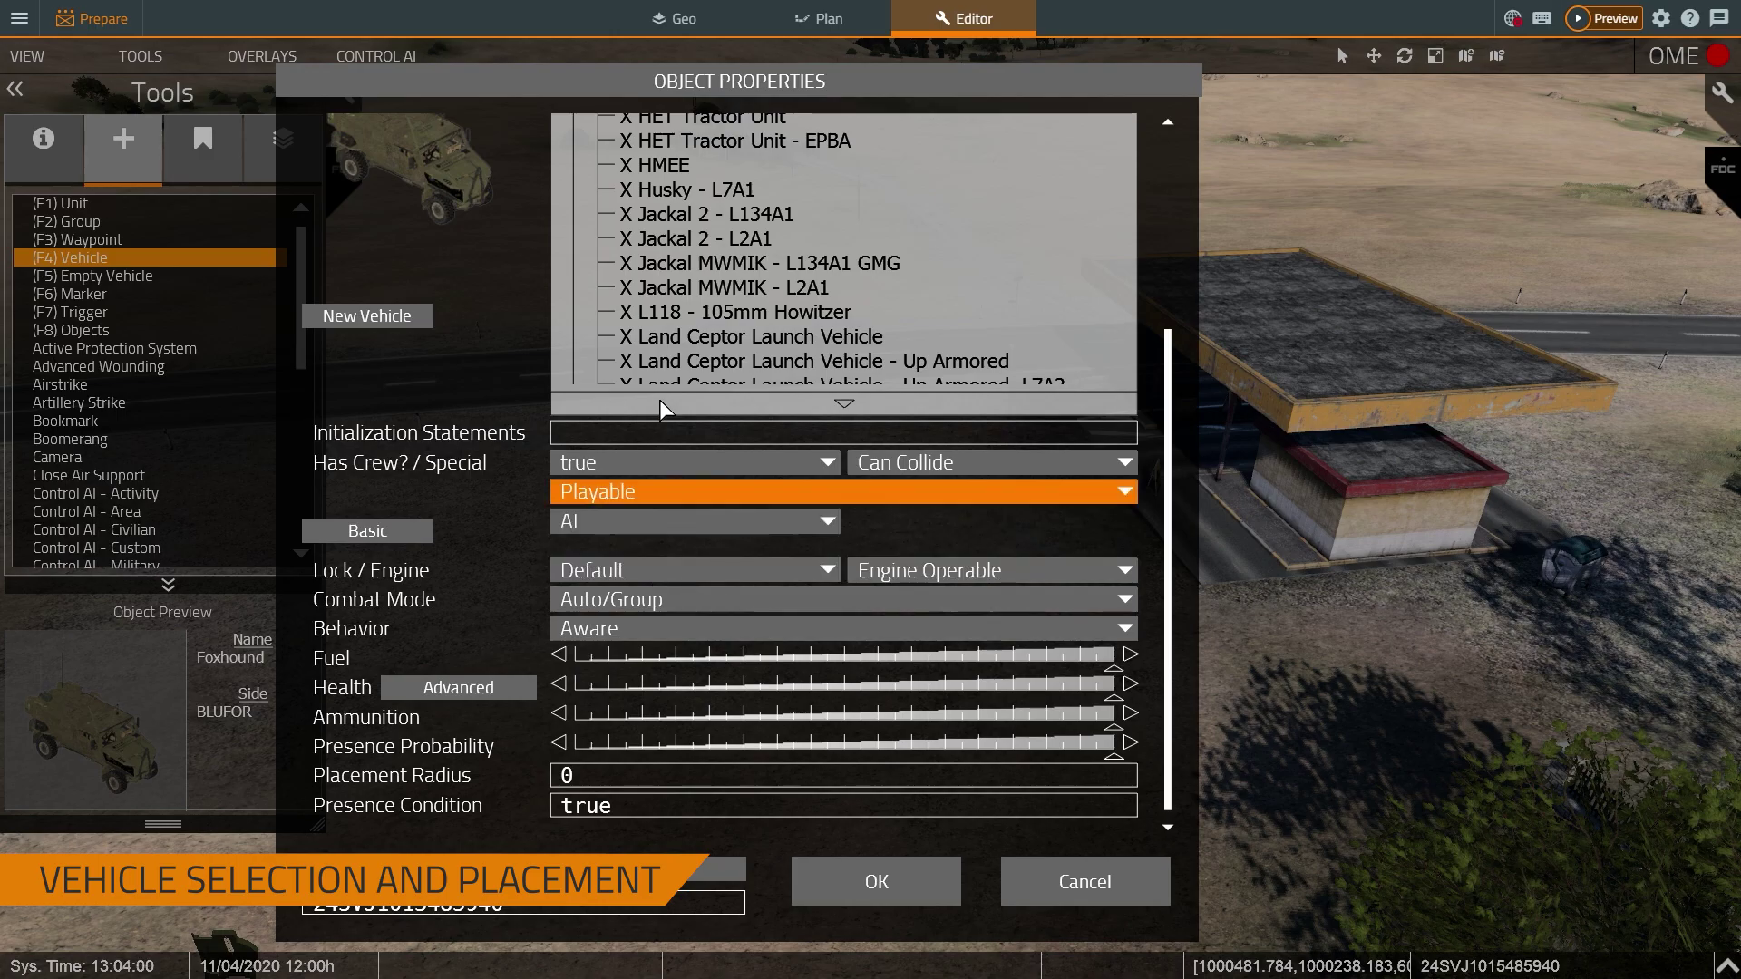
pyautogui.click(877, 881)
# Paste two copies of the Foxhound in a row beside the original.
pyautogui.hotkey('ctrl', 'v')
pyautogui.hotkey('ctrl', 'v')
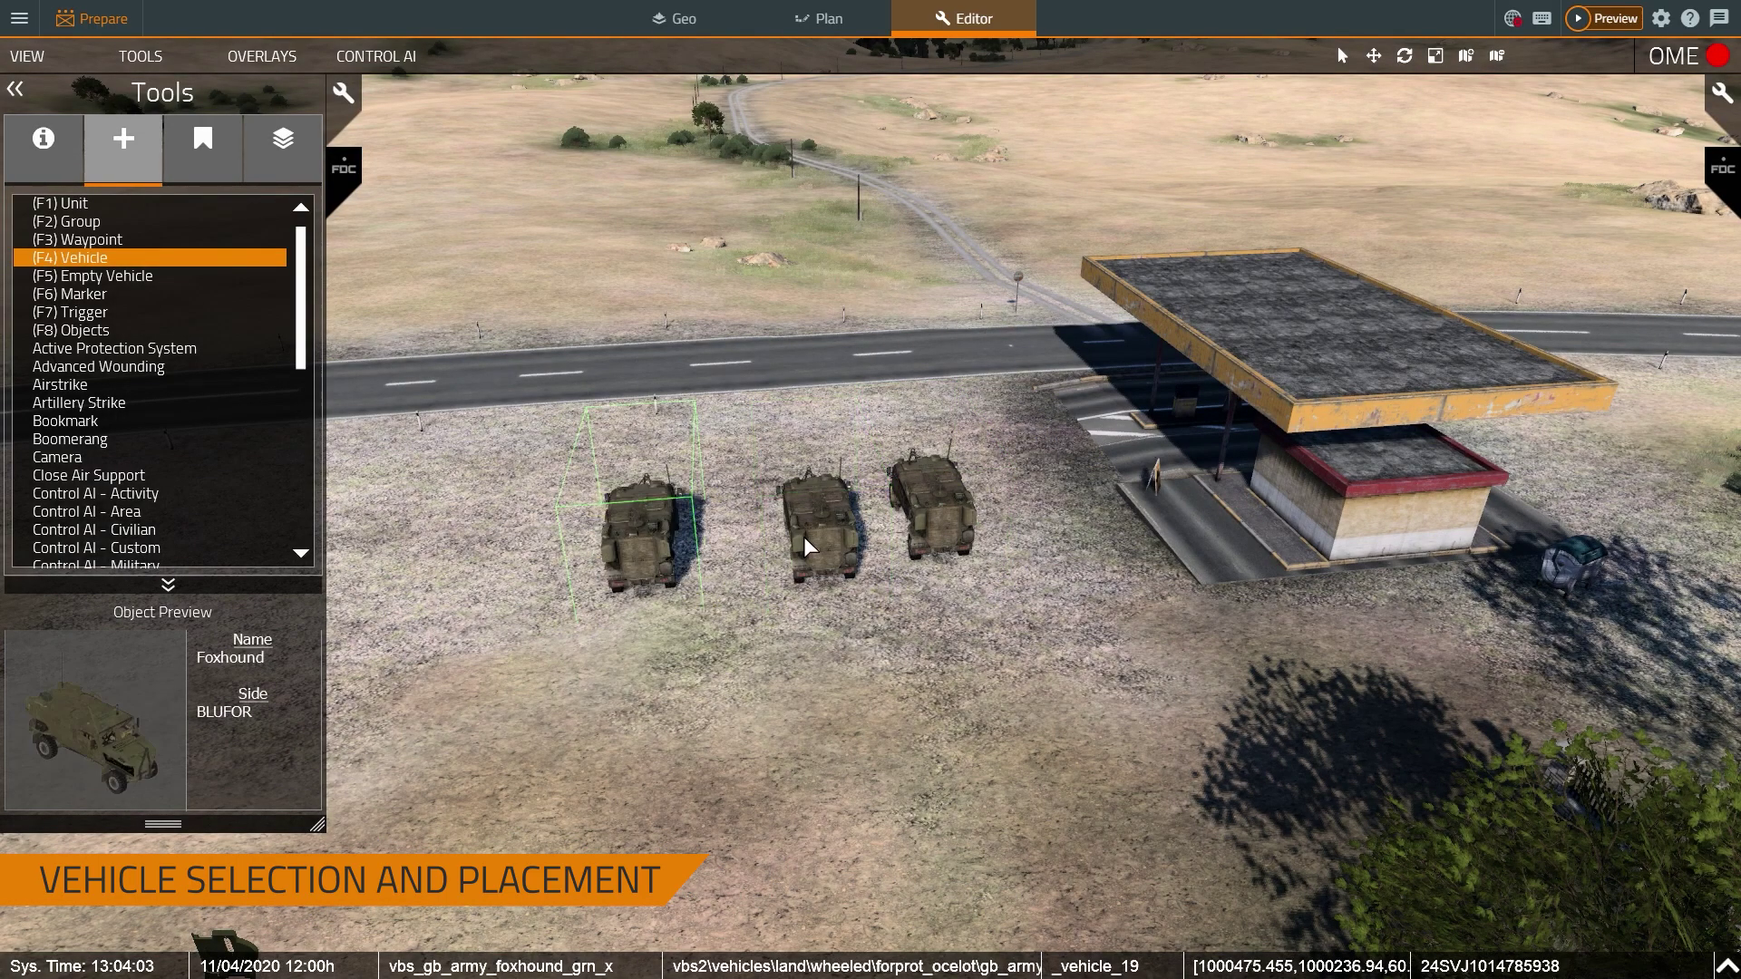
pyautogui.moveTo(879, 696); pyautogui.dragTo(871, 695, button='right')
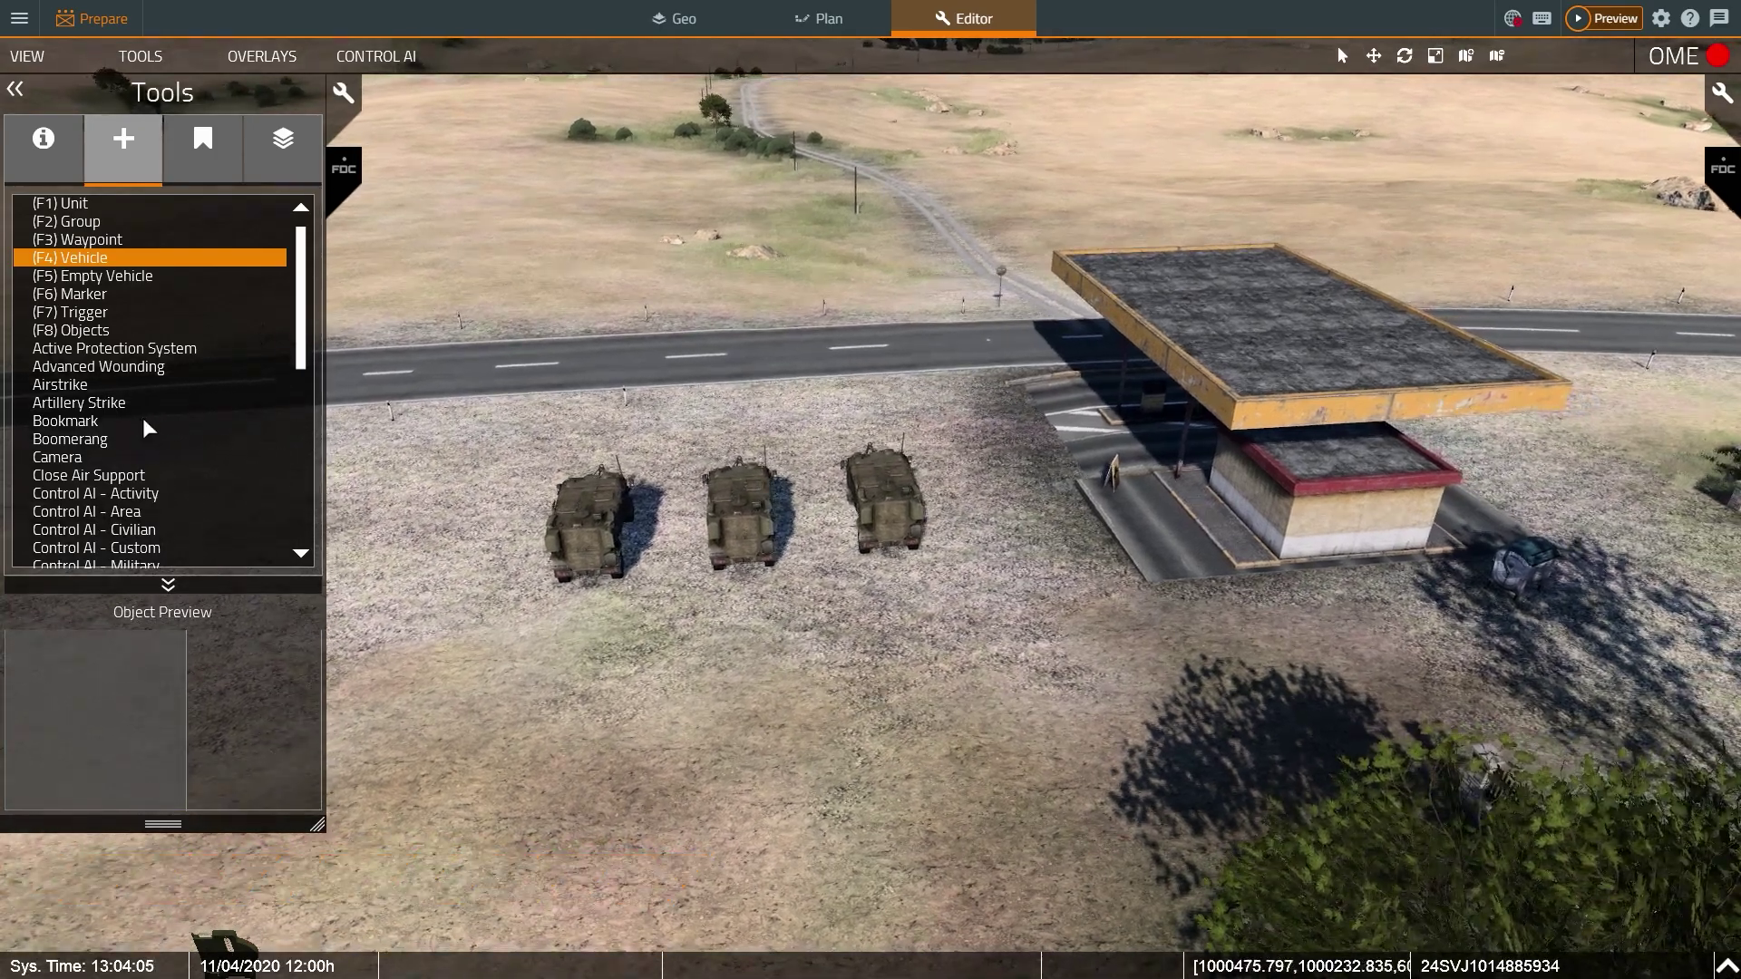
# Start placing an IED on the verge at the edge of the road, beyond the house.
pyautogui.scroll(-2, 115, 466)
pyautogui.scroll(-2, 116, 465)
pyautogui.click(115, 457)
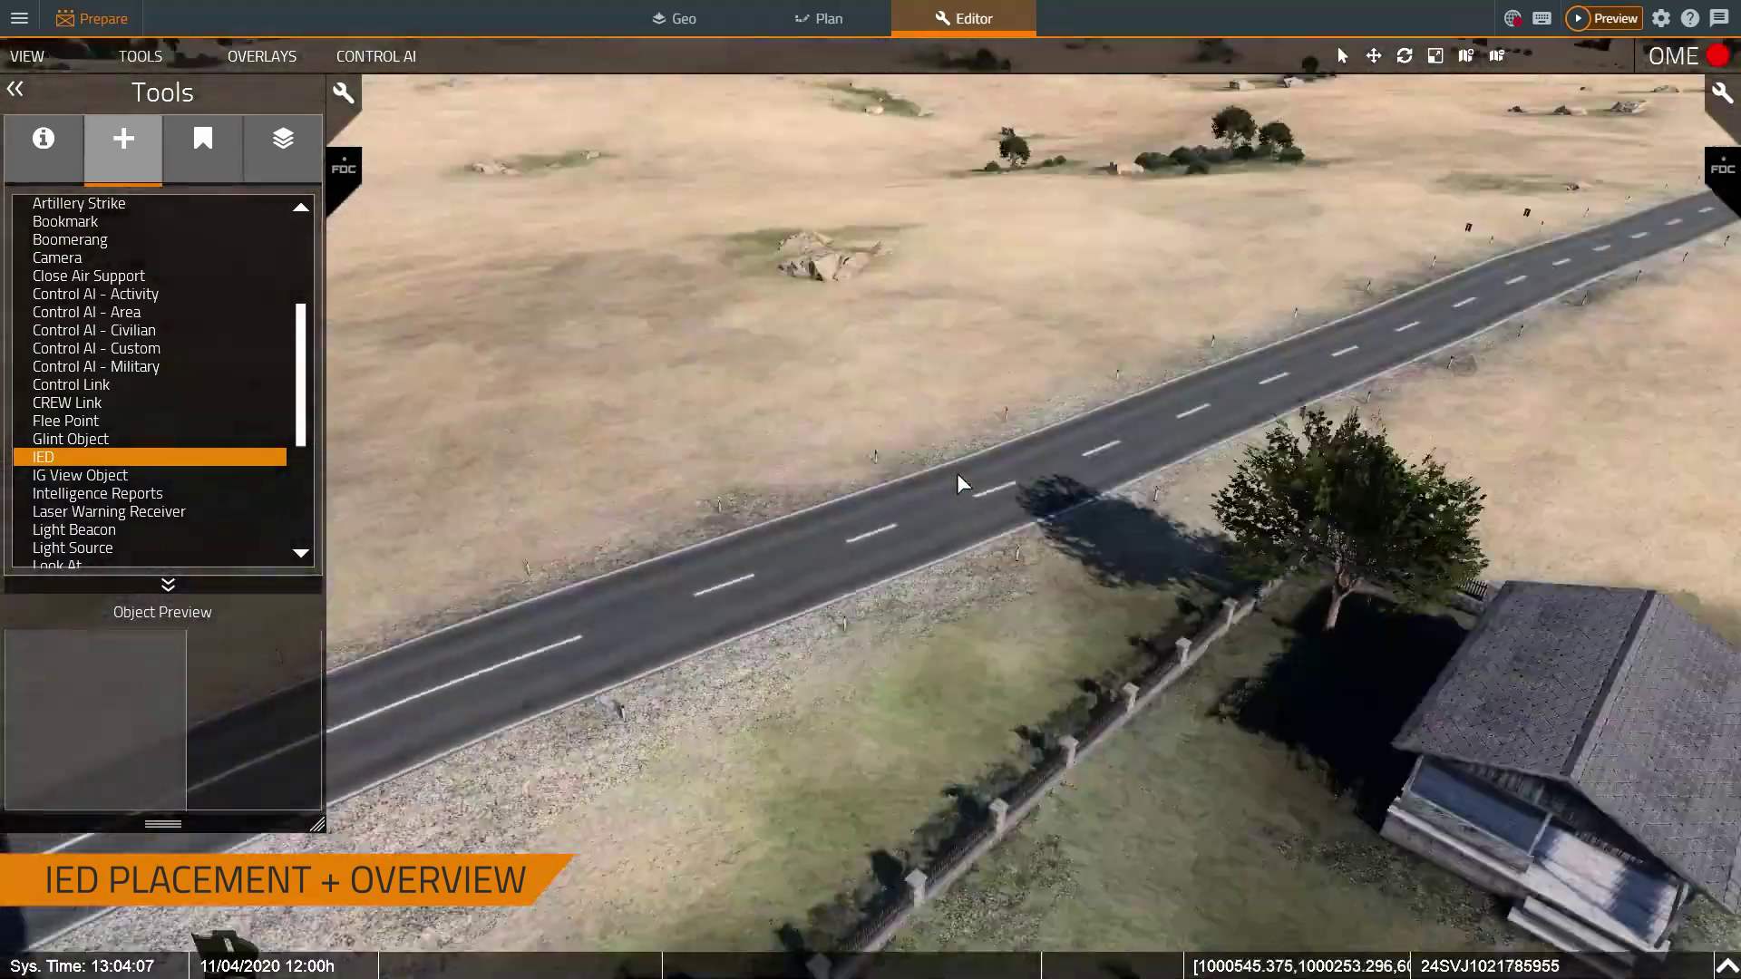
pyautogui.press('d')
pyautogui.moveTo(929, 497); pyautogui.dragTo(699, 486, button='right')
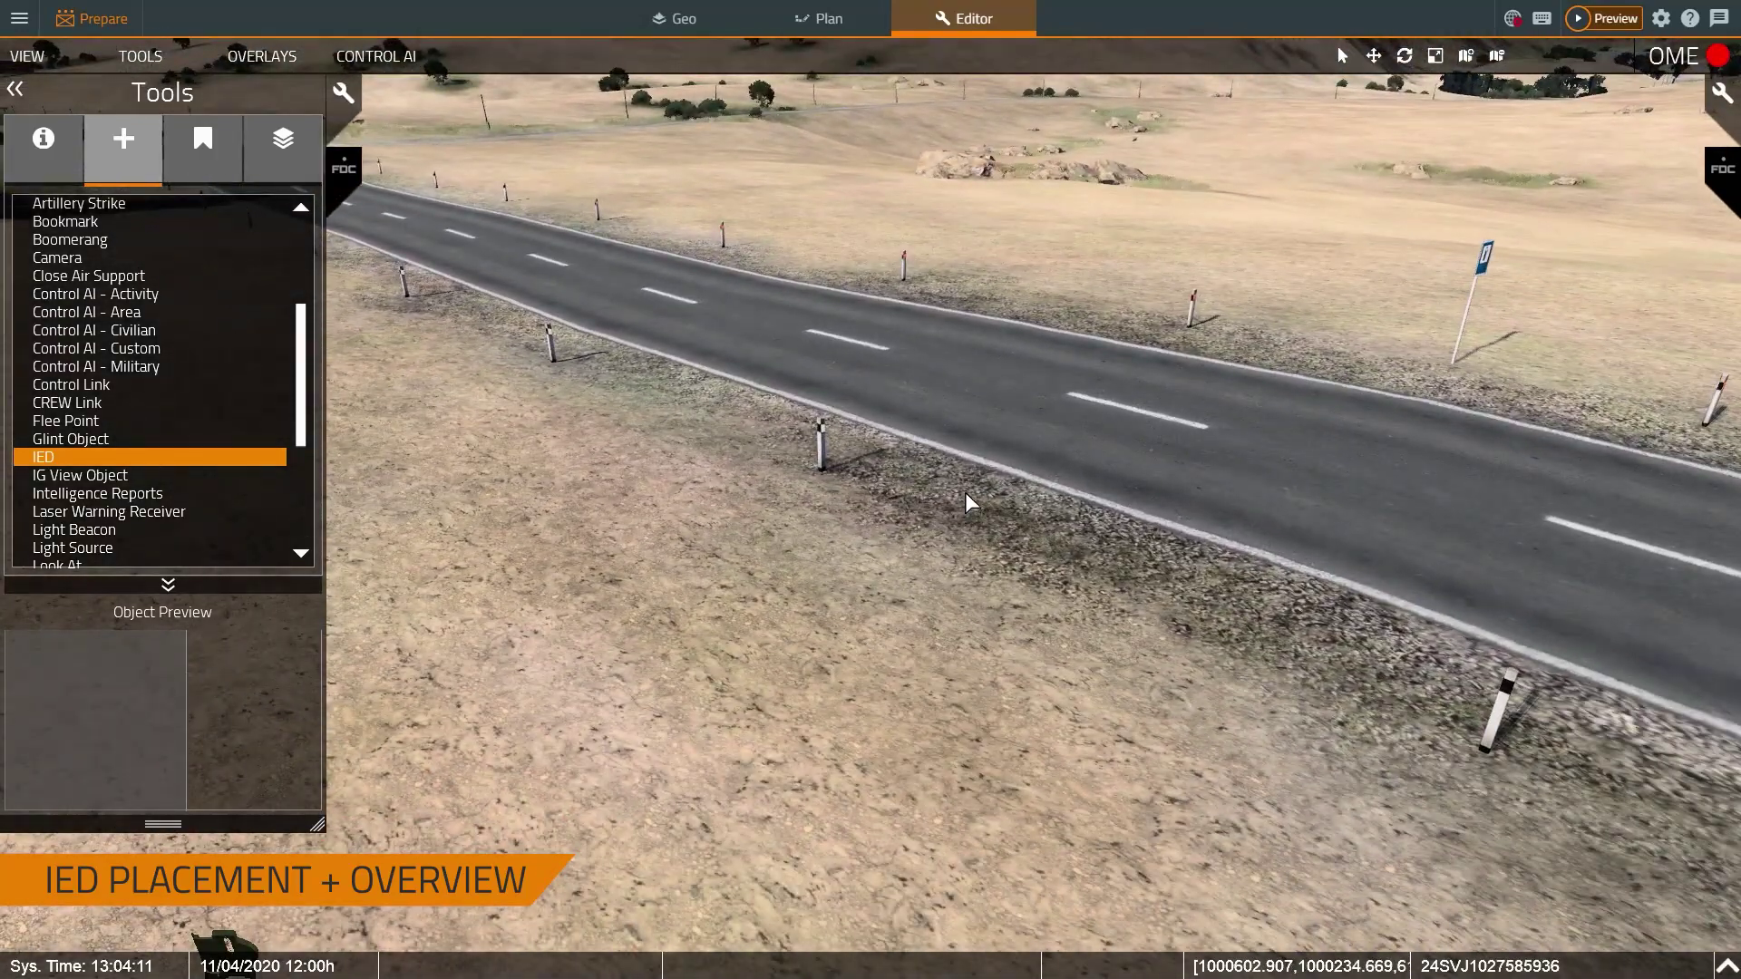
pyautogui.click(968, 499)
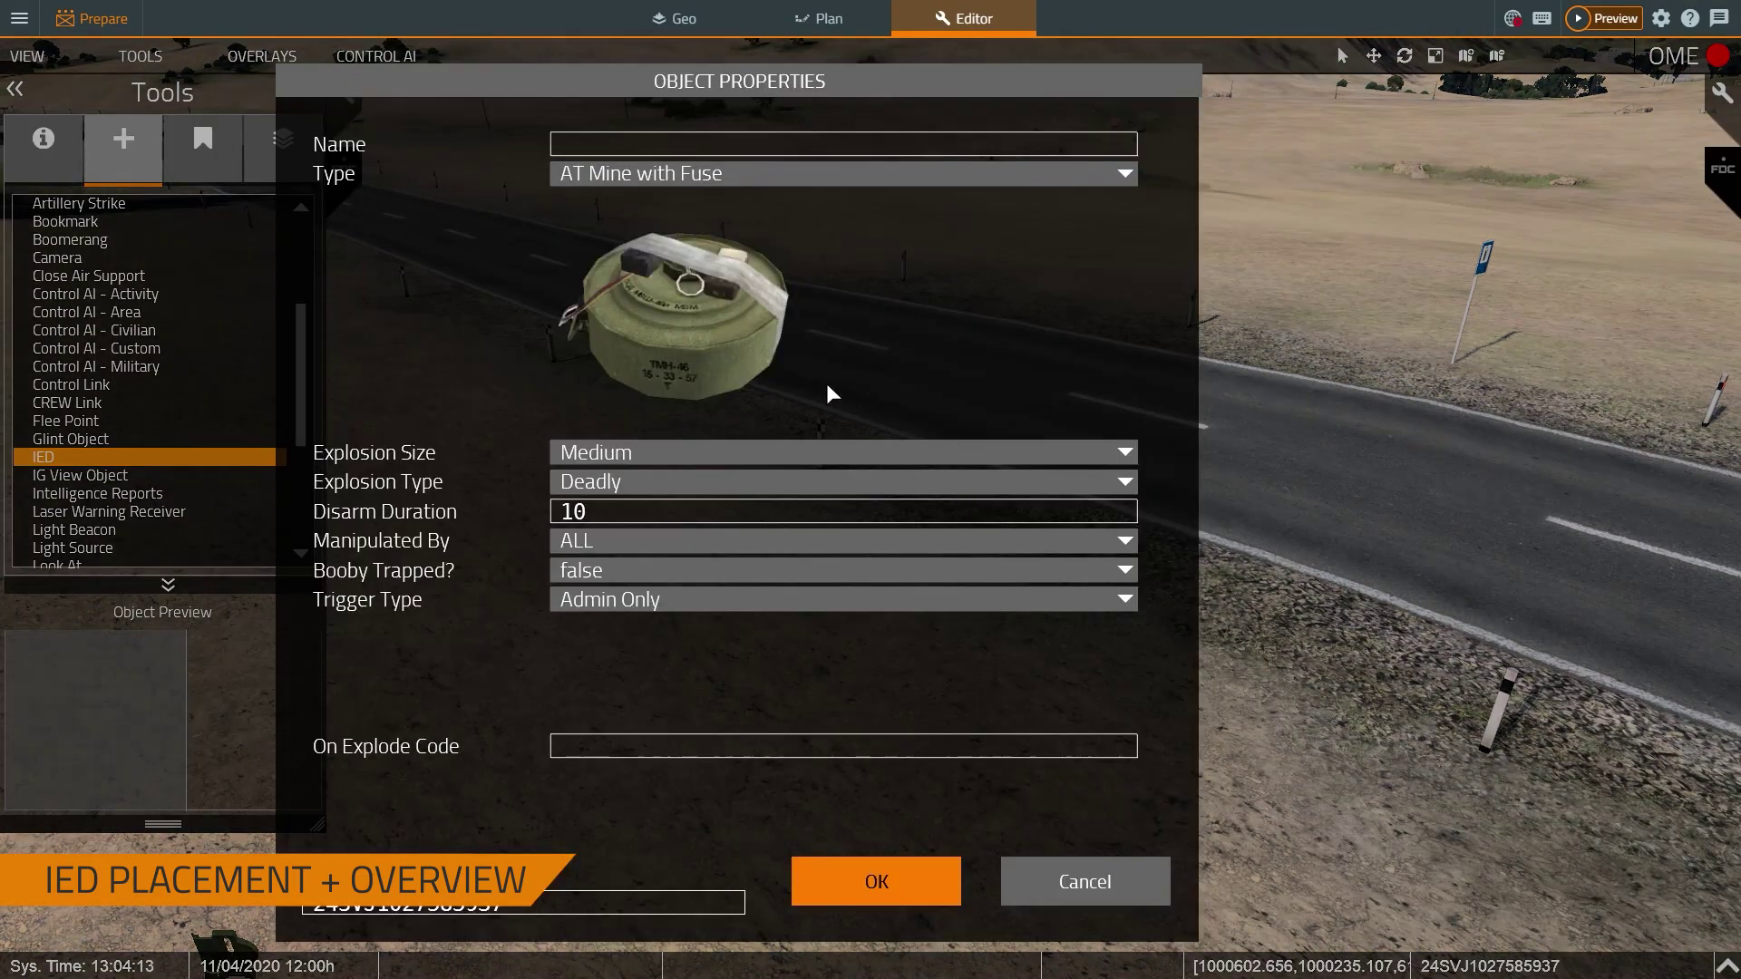
# Look through the IED types, keeping AT Mine with Fuse, and set the explosion type to Deadly.
pyautogui.click(695, 176)
pyautogui.scroll(2, 757, 222)
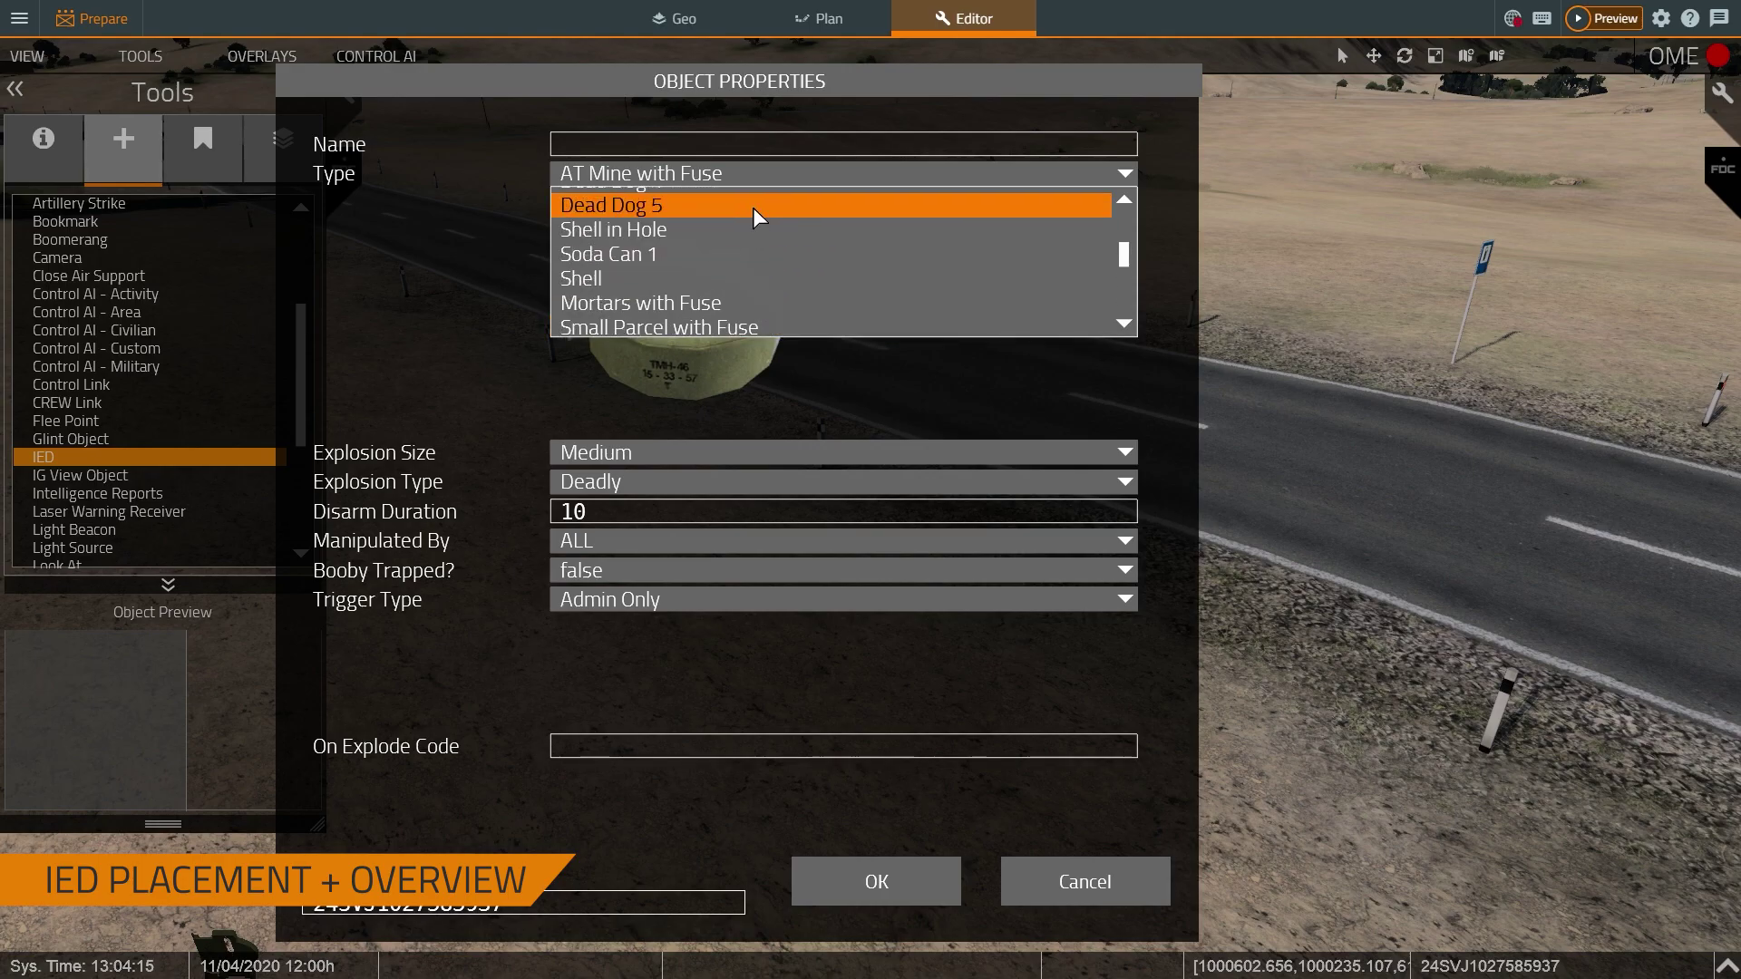
pyautogui.scroll(-3, 760, 217)
pyautogui.click(770, 176)
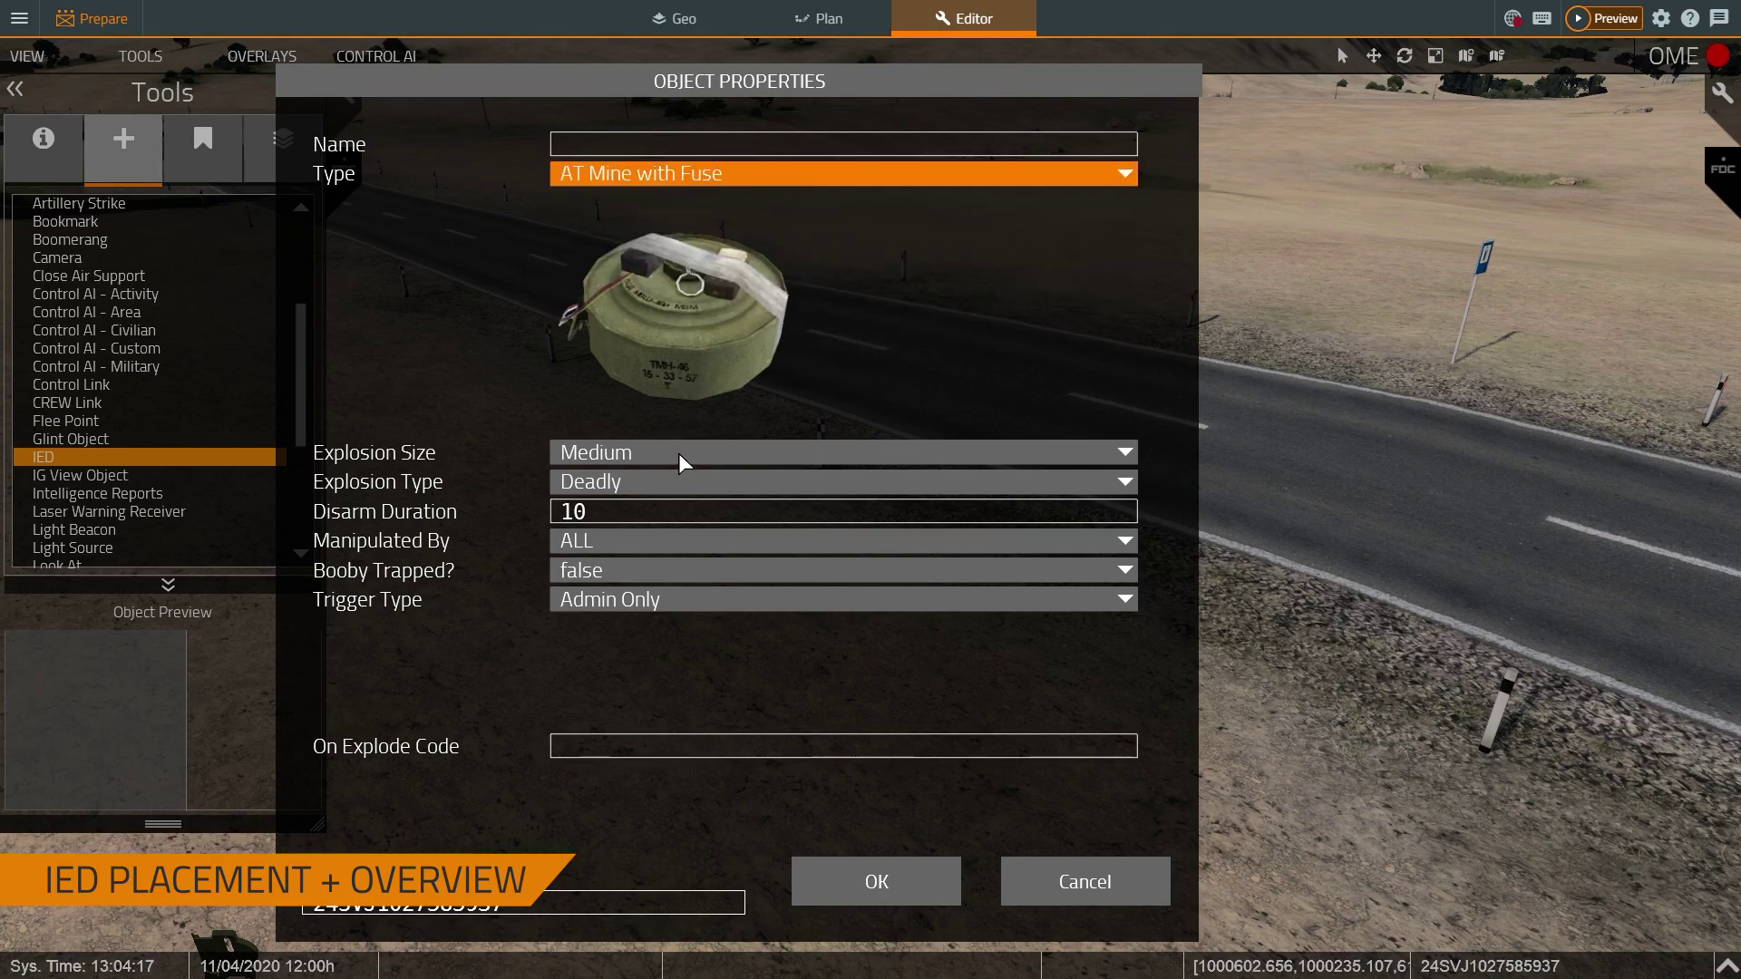
pyautogui.click(638, 486)
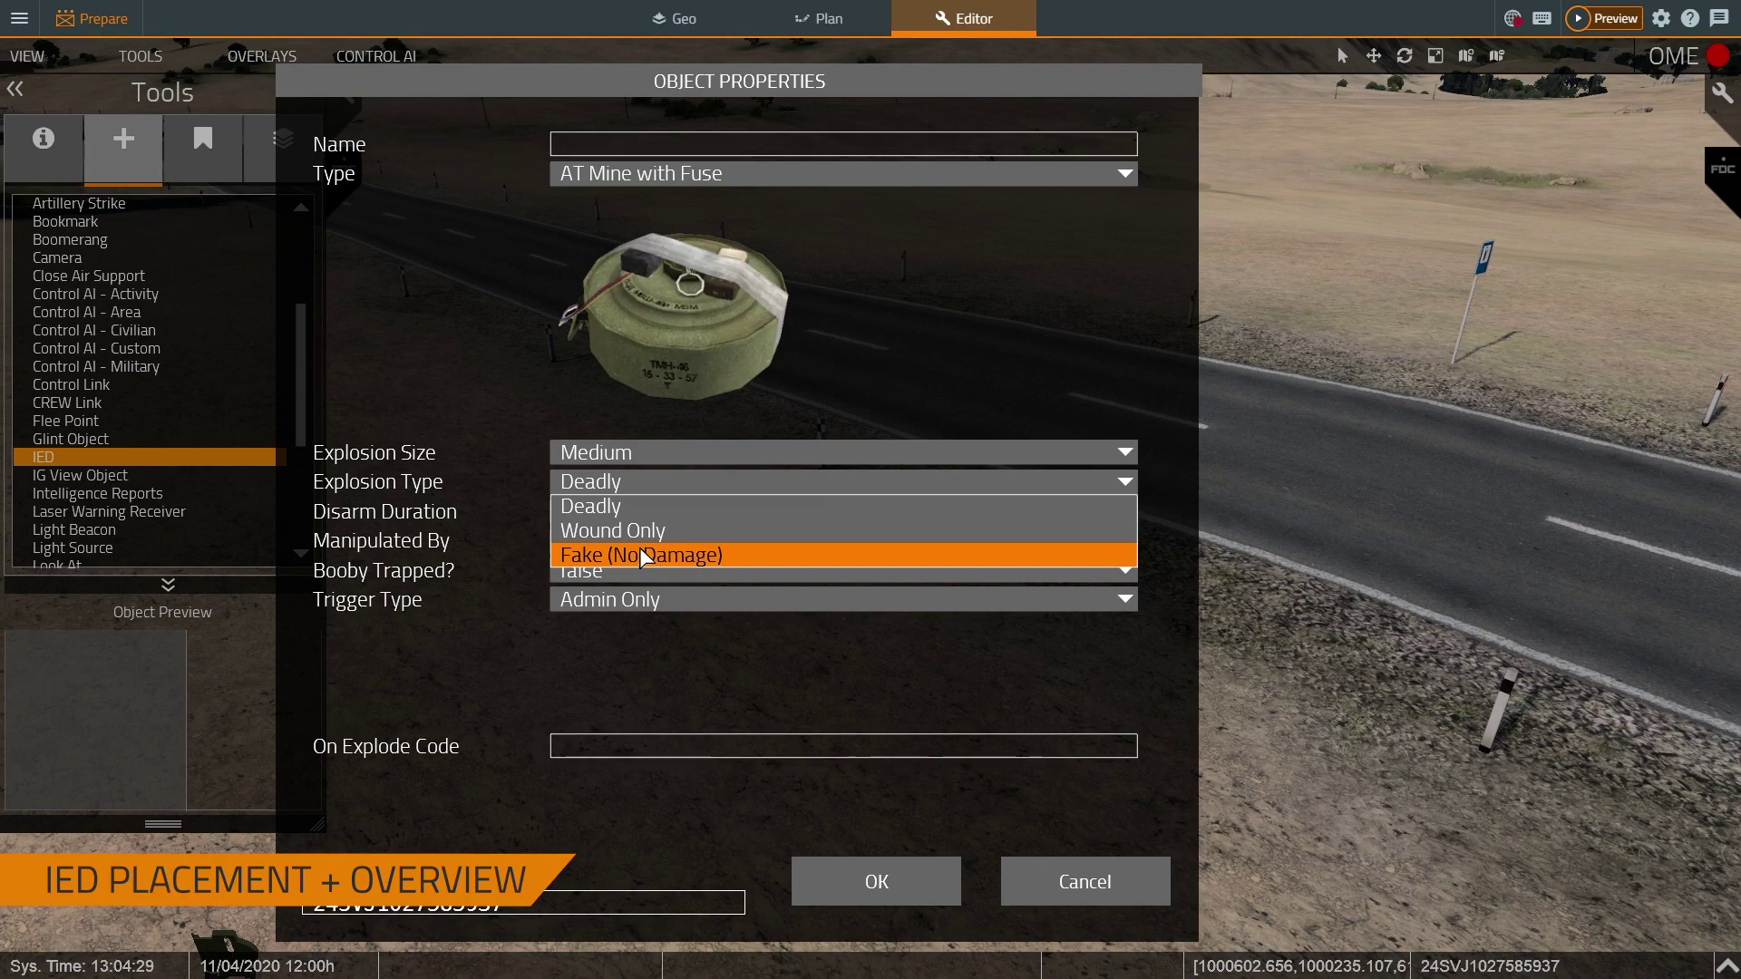
pyautogui.click(626, 506)
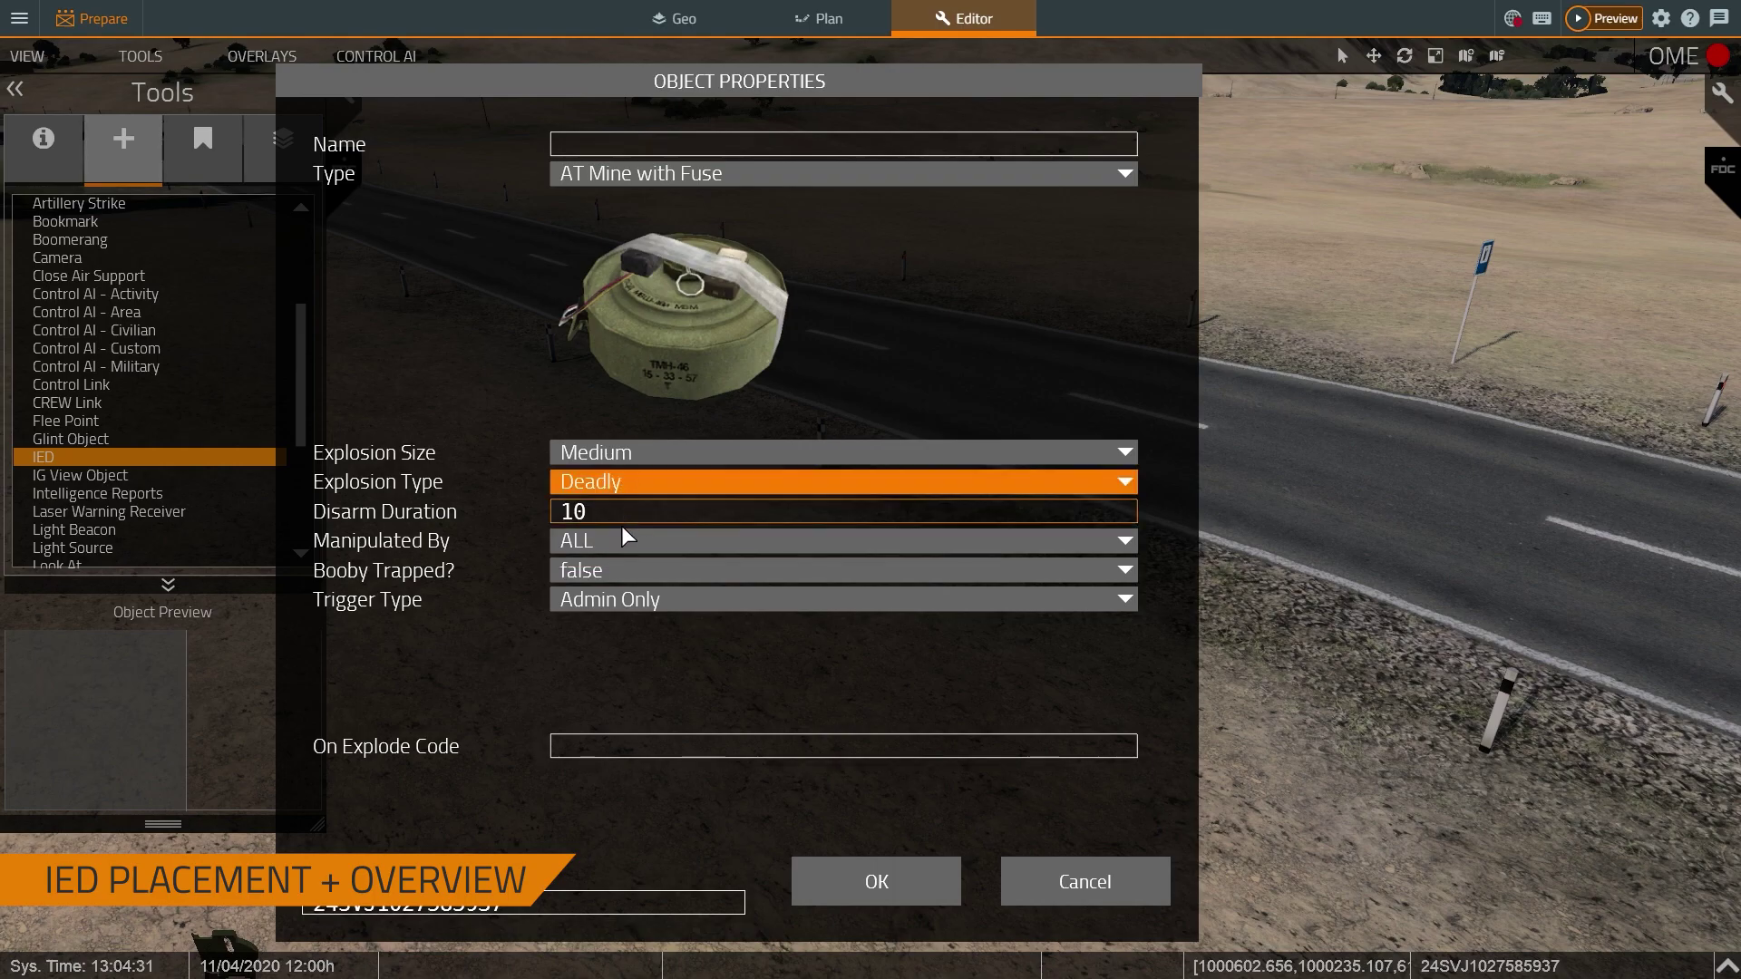
# Set the IED's trigger type to Admin Only and confirm its placement.
pyautogui.click(620, 602)
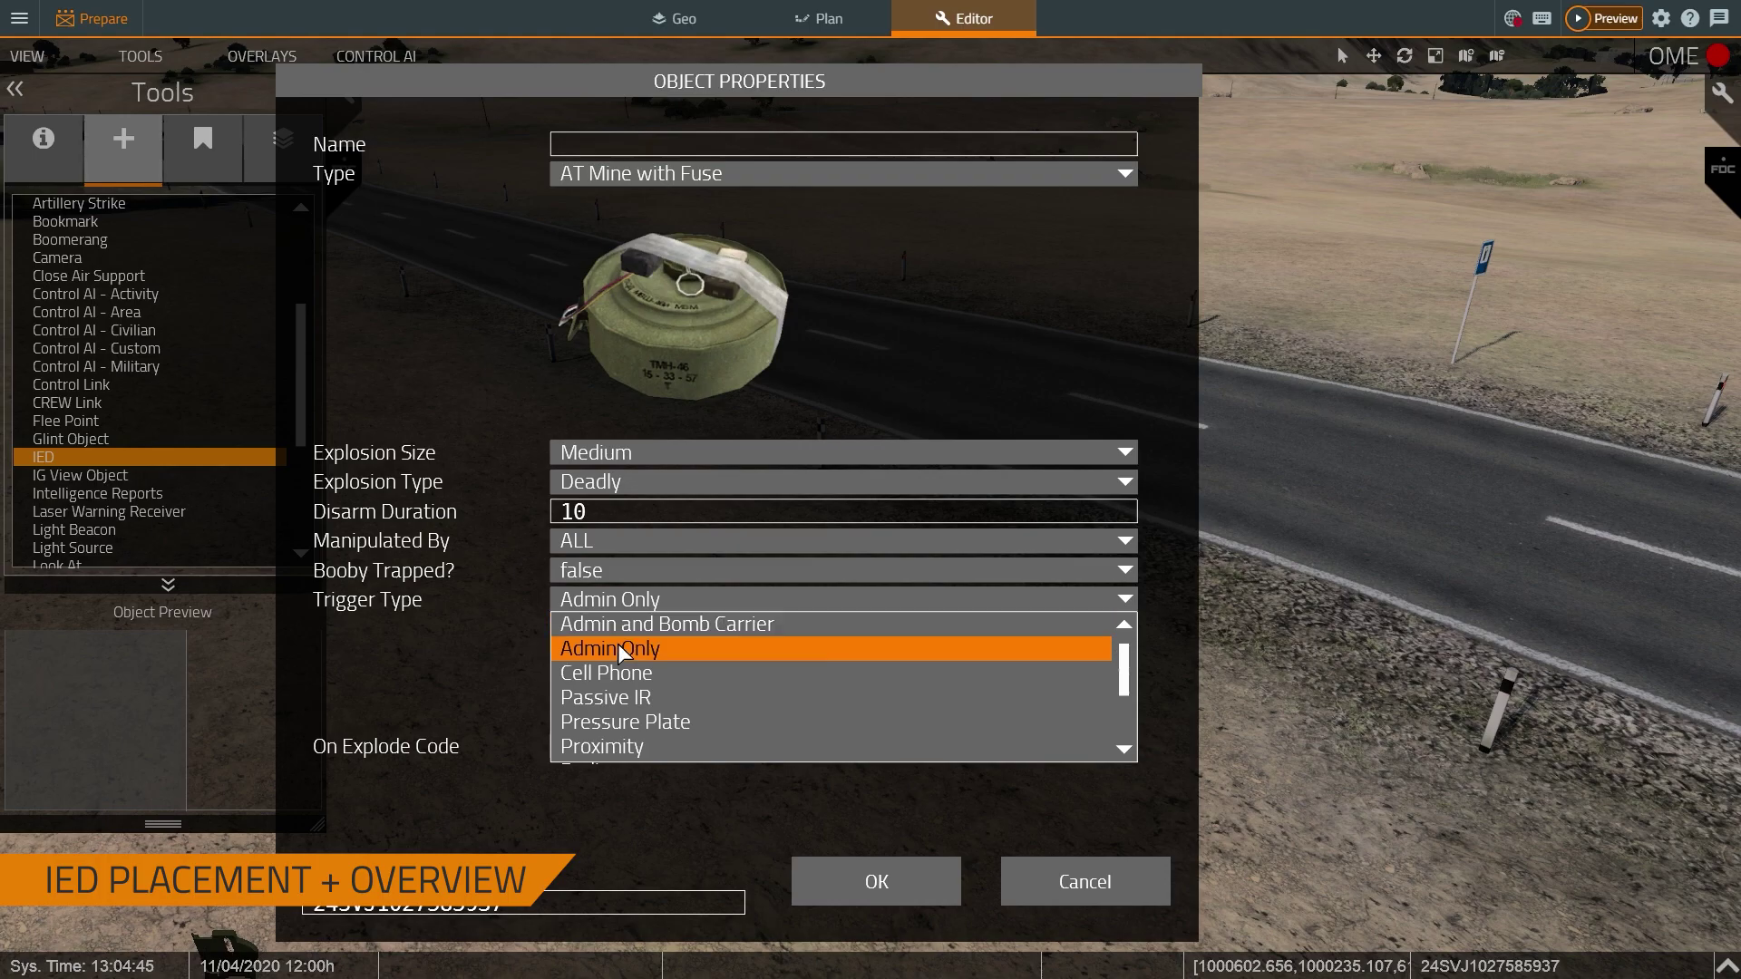
pyautogui.click(620, 648)
pyautogui.click(876, 879)
pyautogui.moveTo(756, 693)
pyautogui.mouseDown(button='right')
pyautogui.moveTo(675, 691)
pyautogui.moveTo(751, 716)
pyautogui.mouseUp(button='right')
pyautogui.press('w')
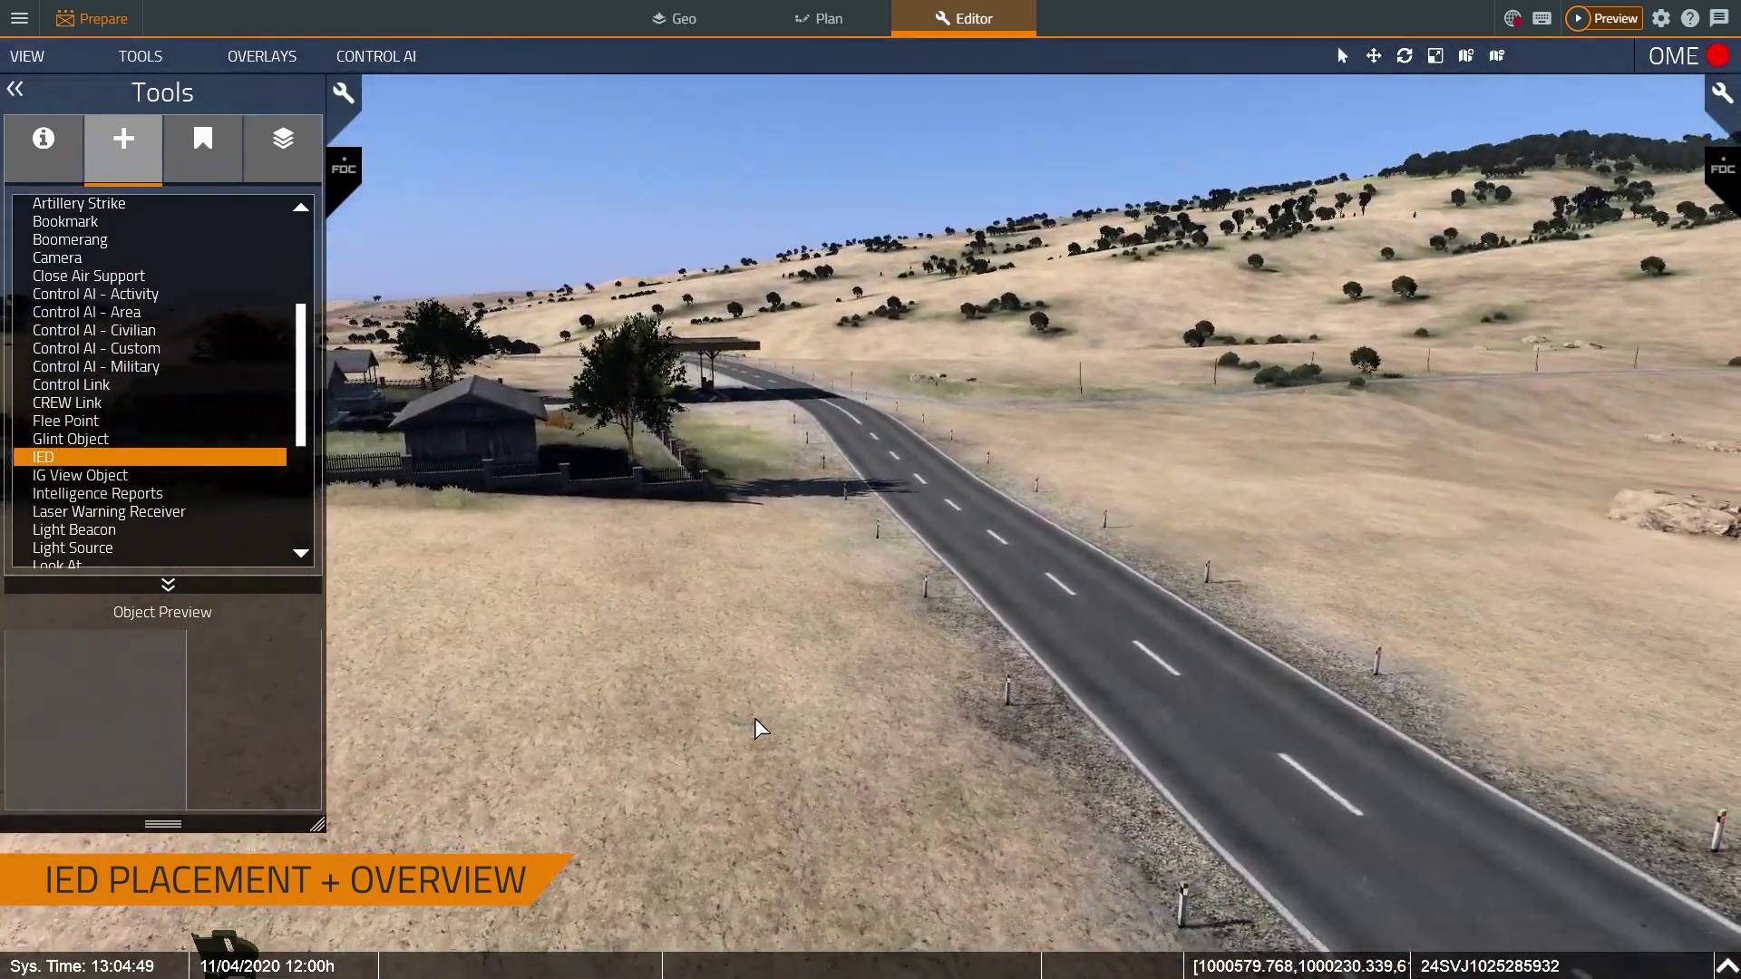
pyautogui.doubleClick(752, 716)
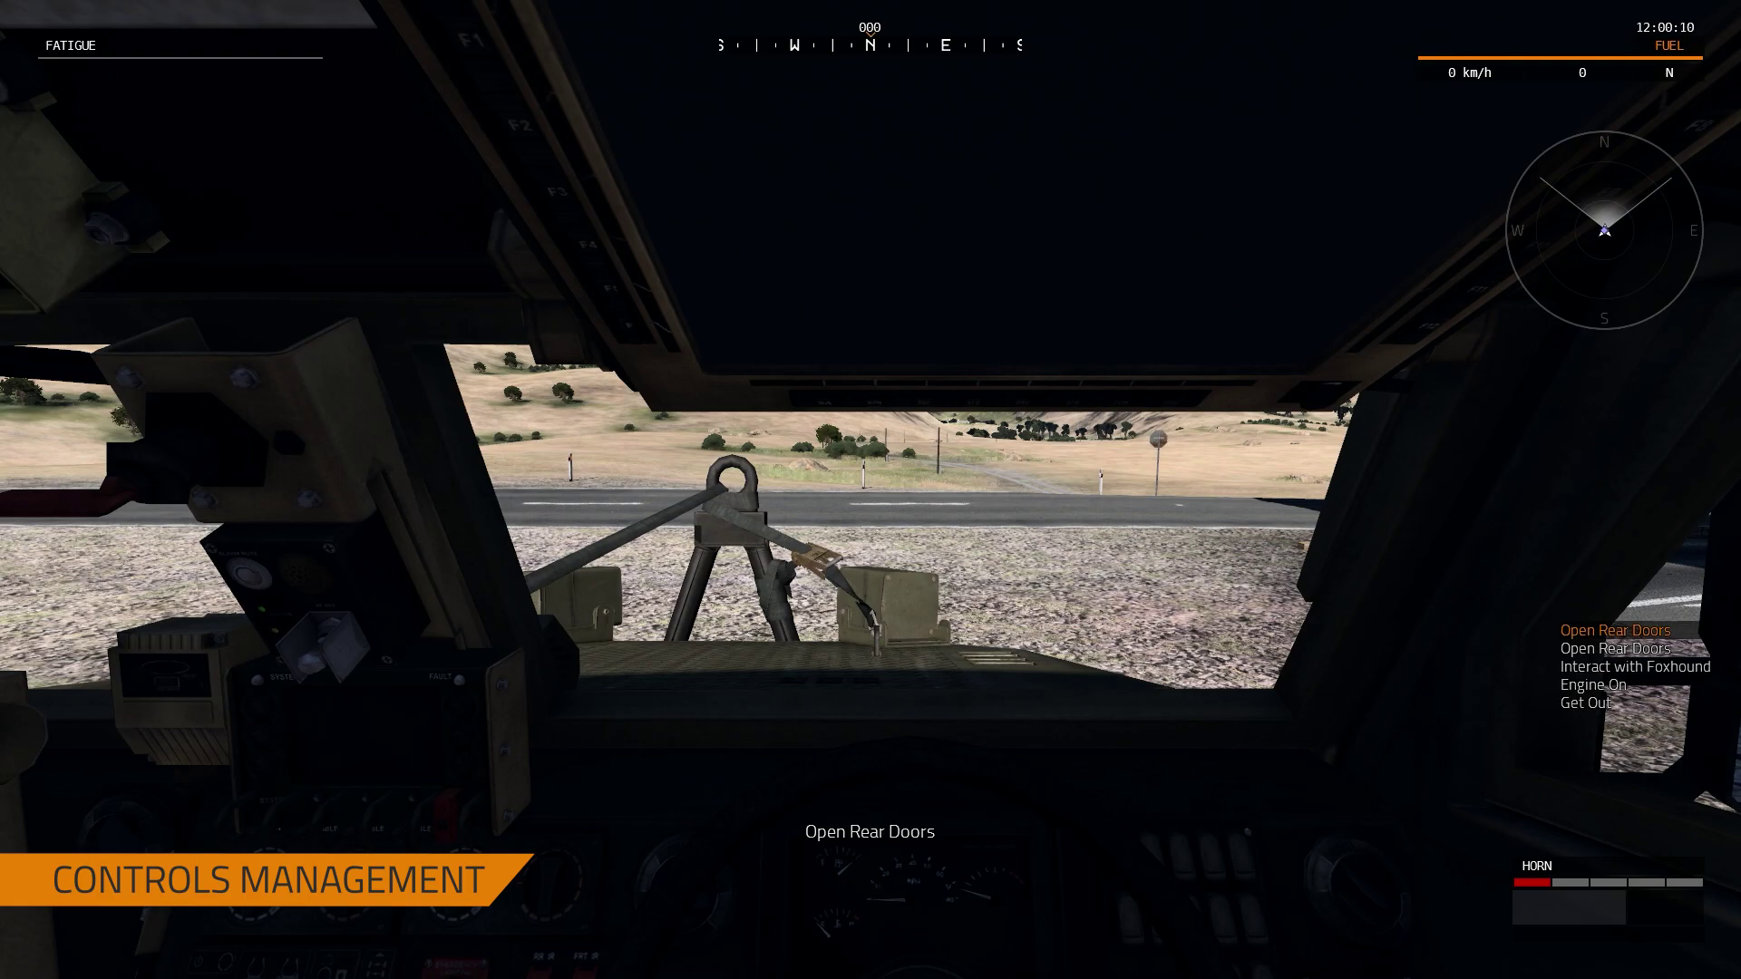
# Pause the simulation and open the control configuration in the VBS4 settings.
pyautogui.press('Escape')
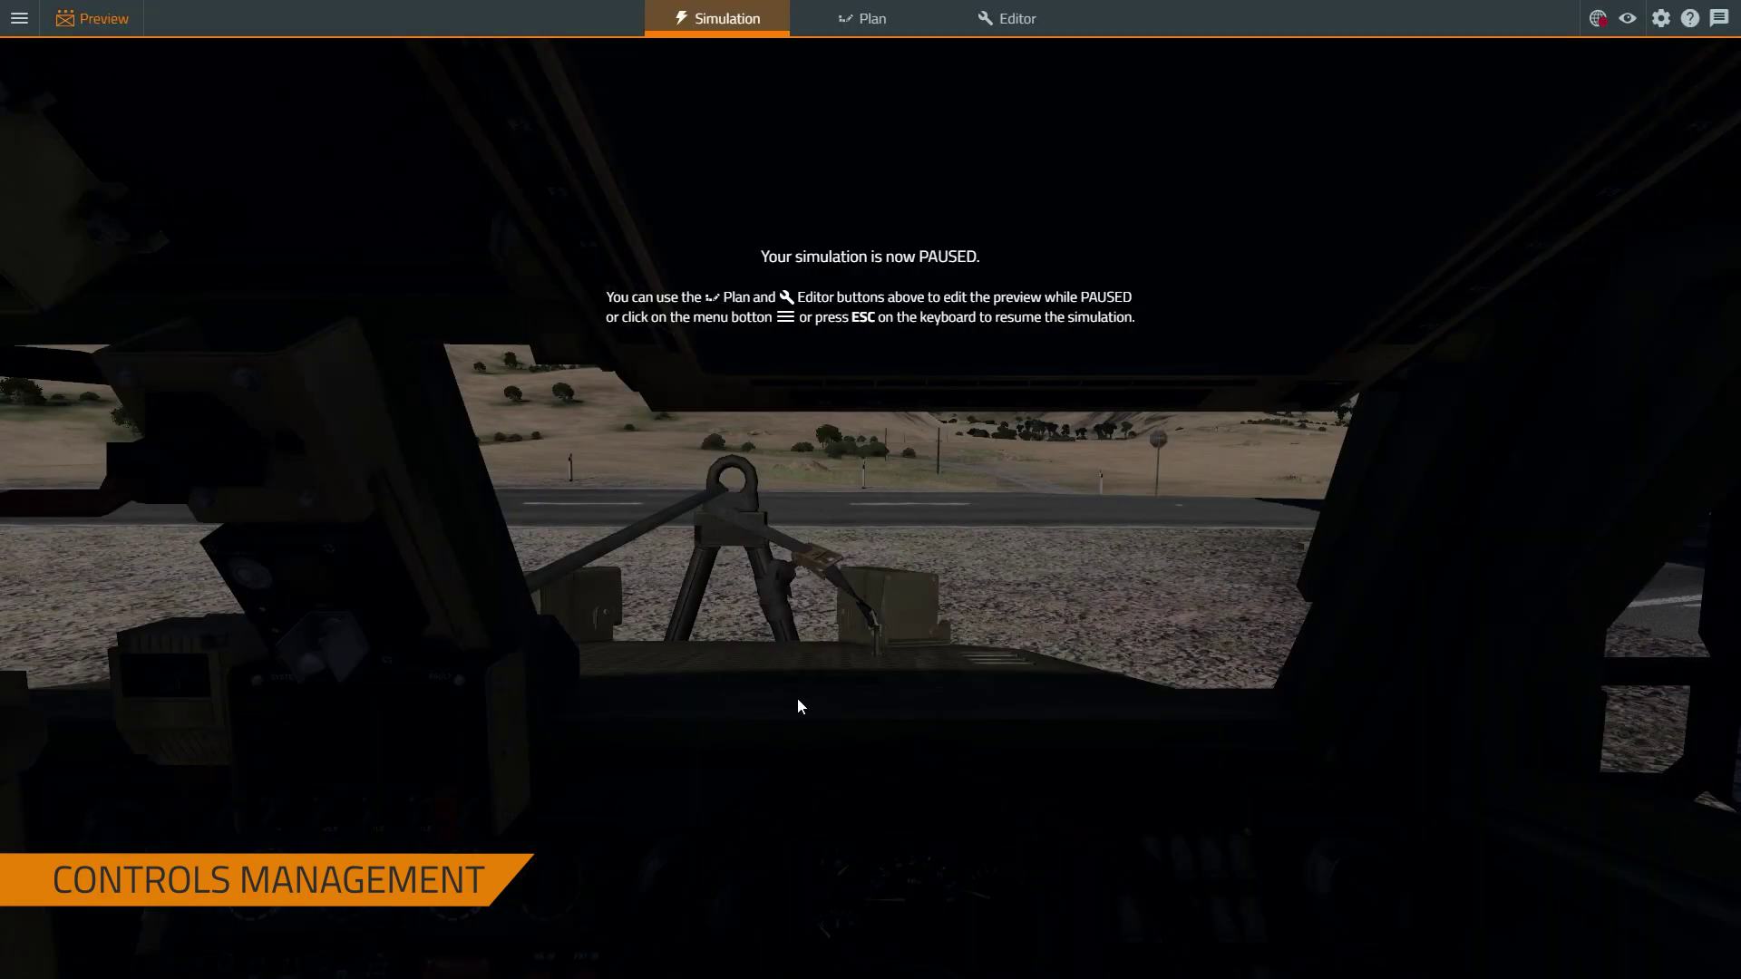
pyautogui.click(1667, 28)
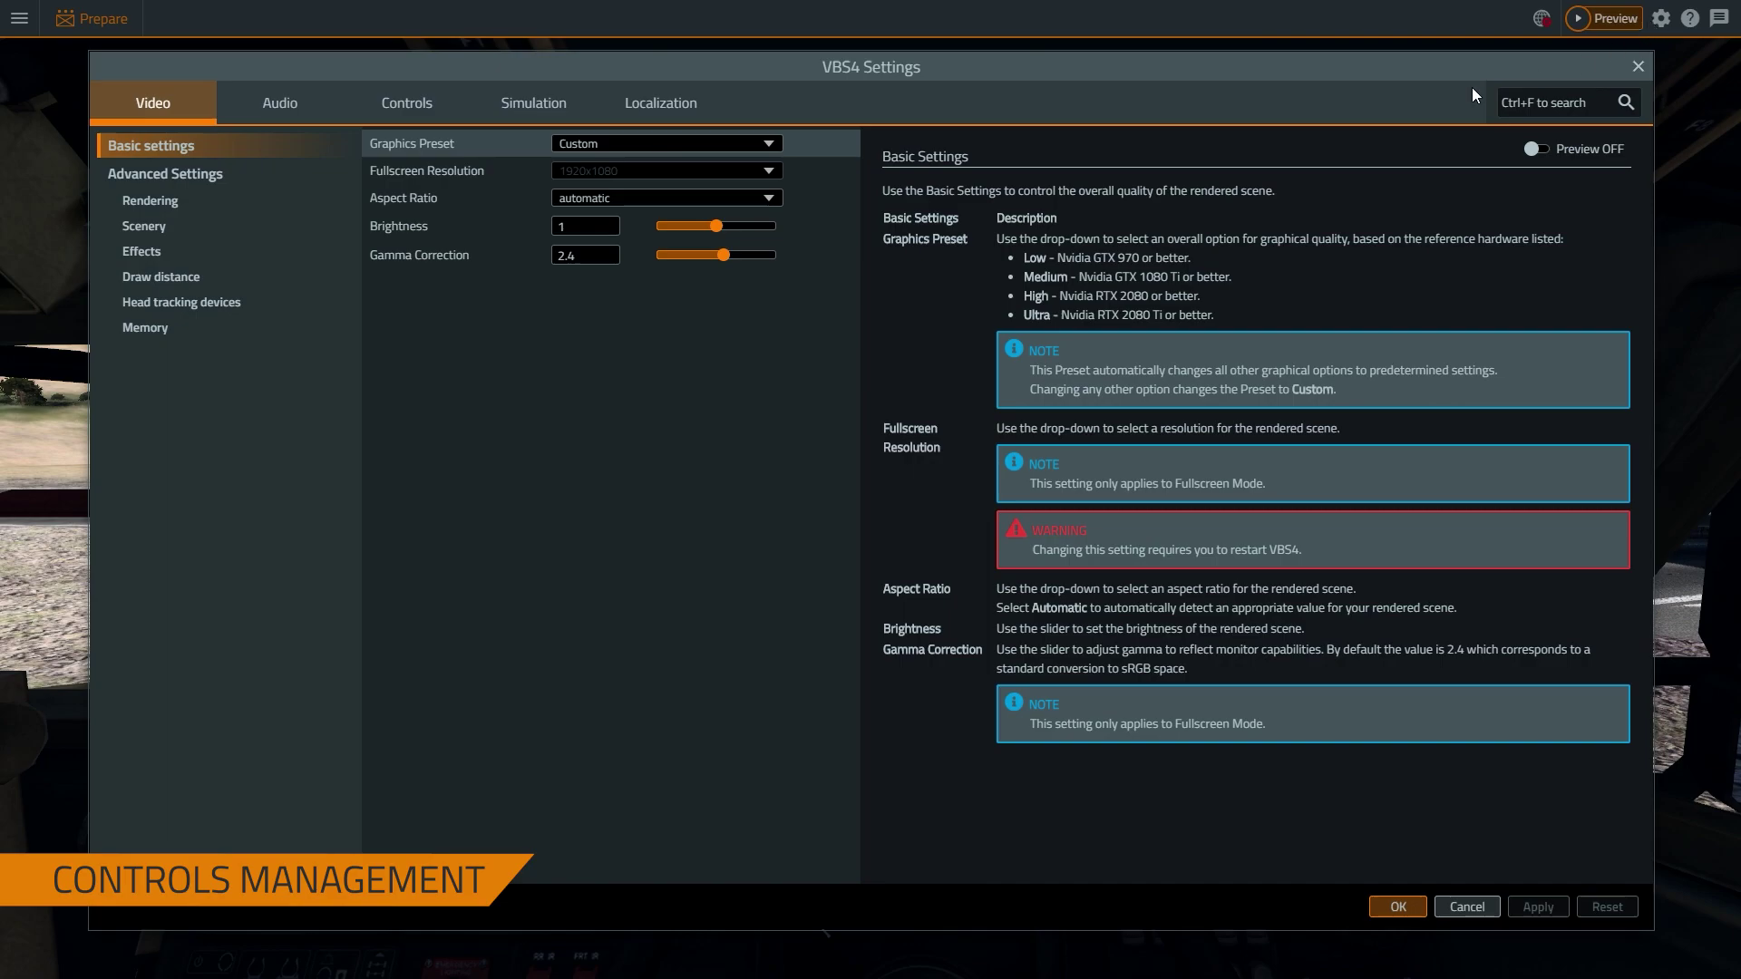
pyautogui.click(396, 107)
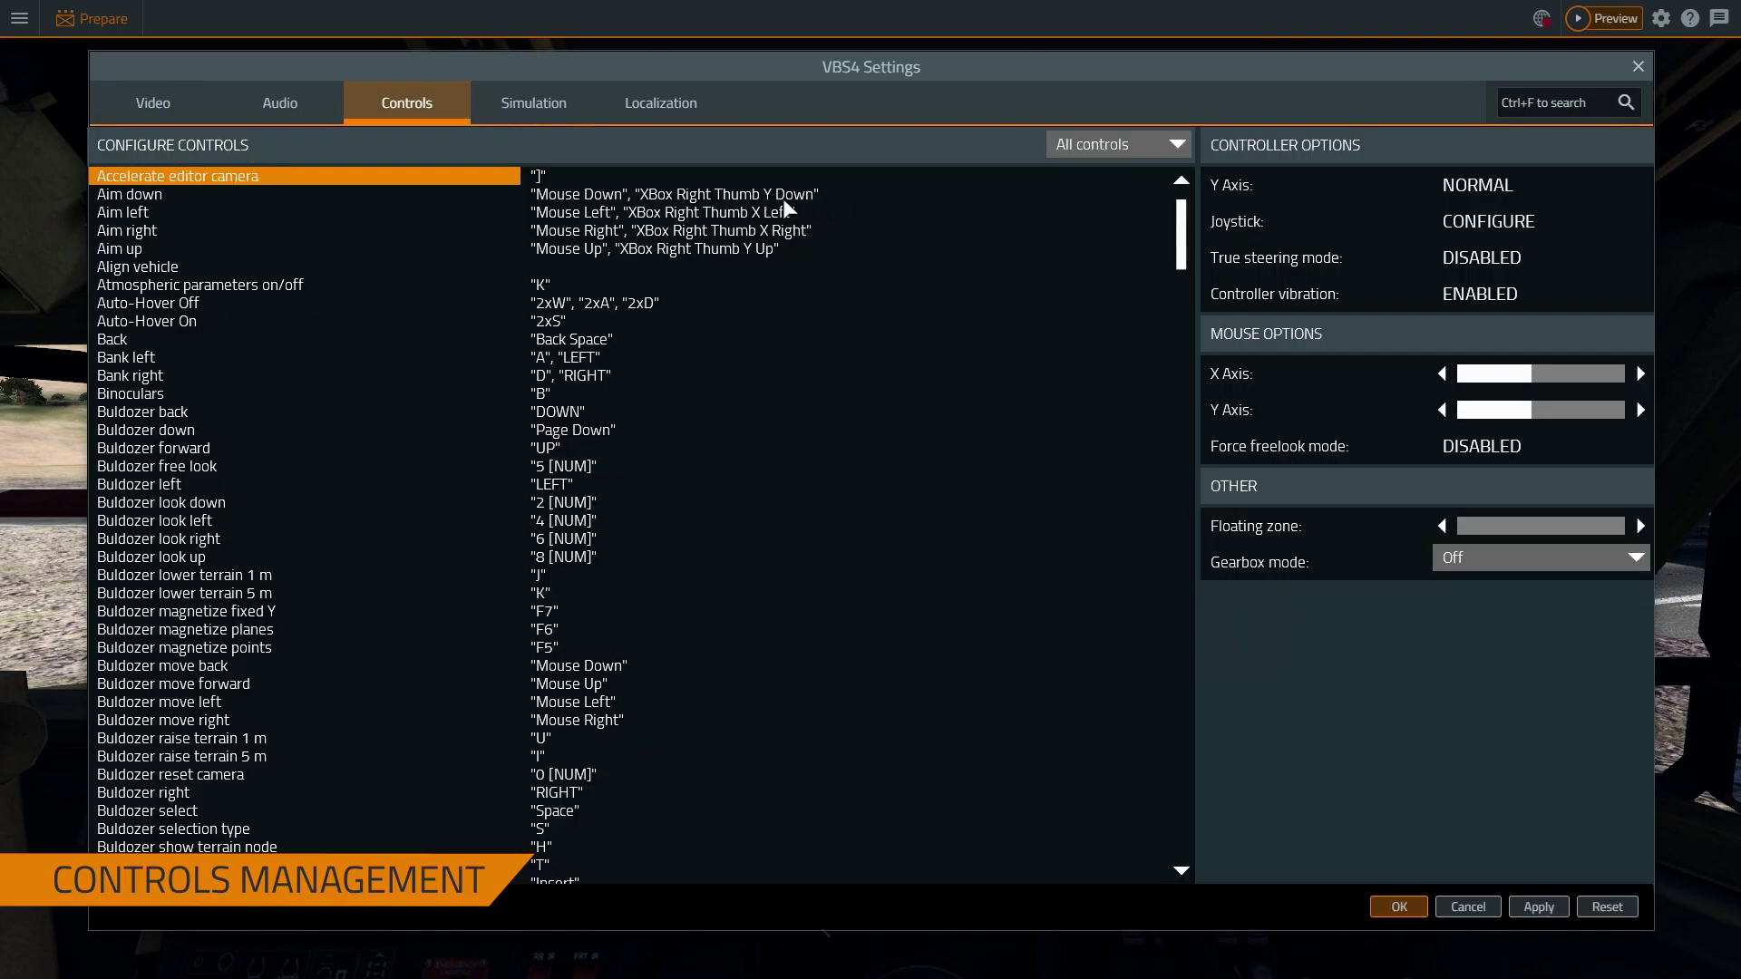
# Filter the key bindings to Vehicle controls, review them and check the available gearbox modes.
pyautogui.click(1159, 149)
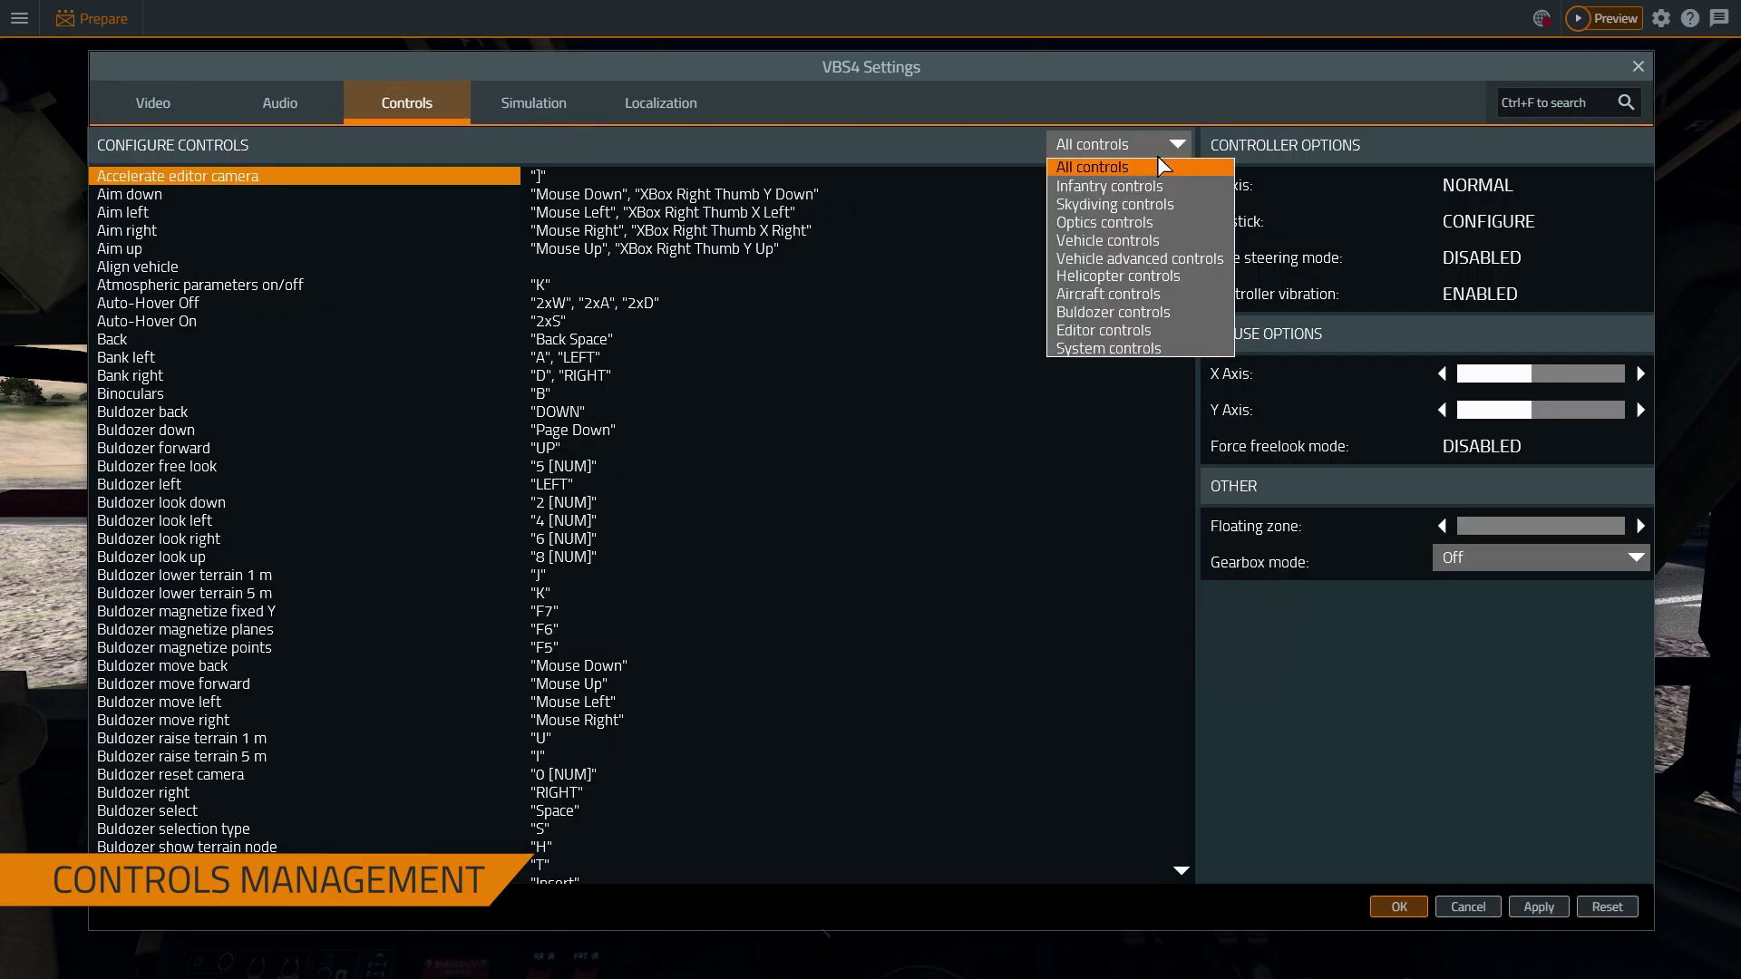
pyautogui.click(1128, 241)
pyautogui.moveTo(1188, 218); pyautogui.dragTo(1190, 478)
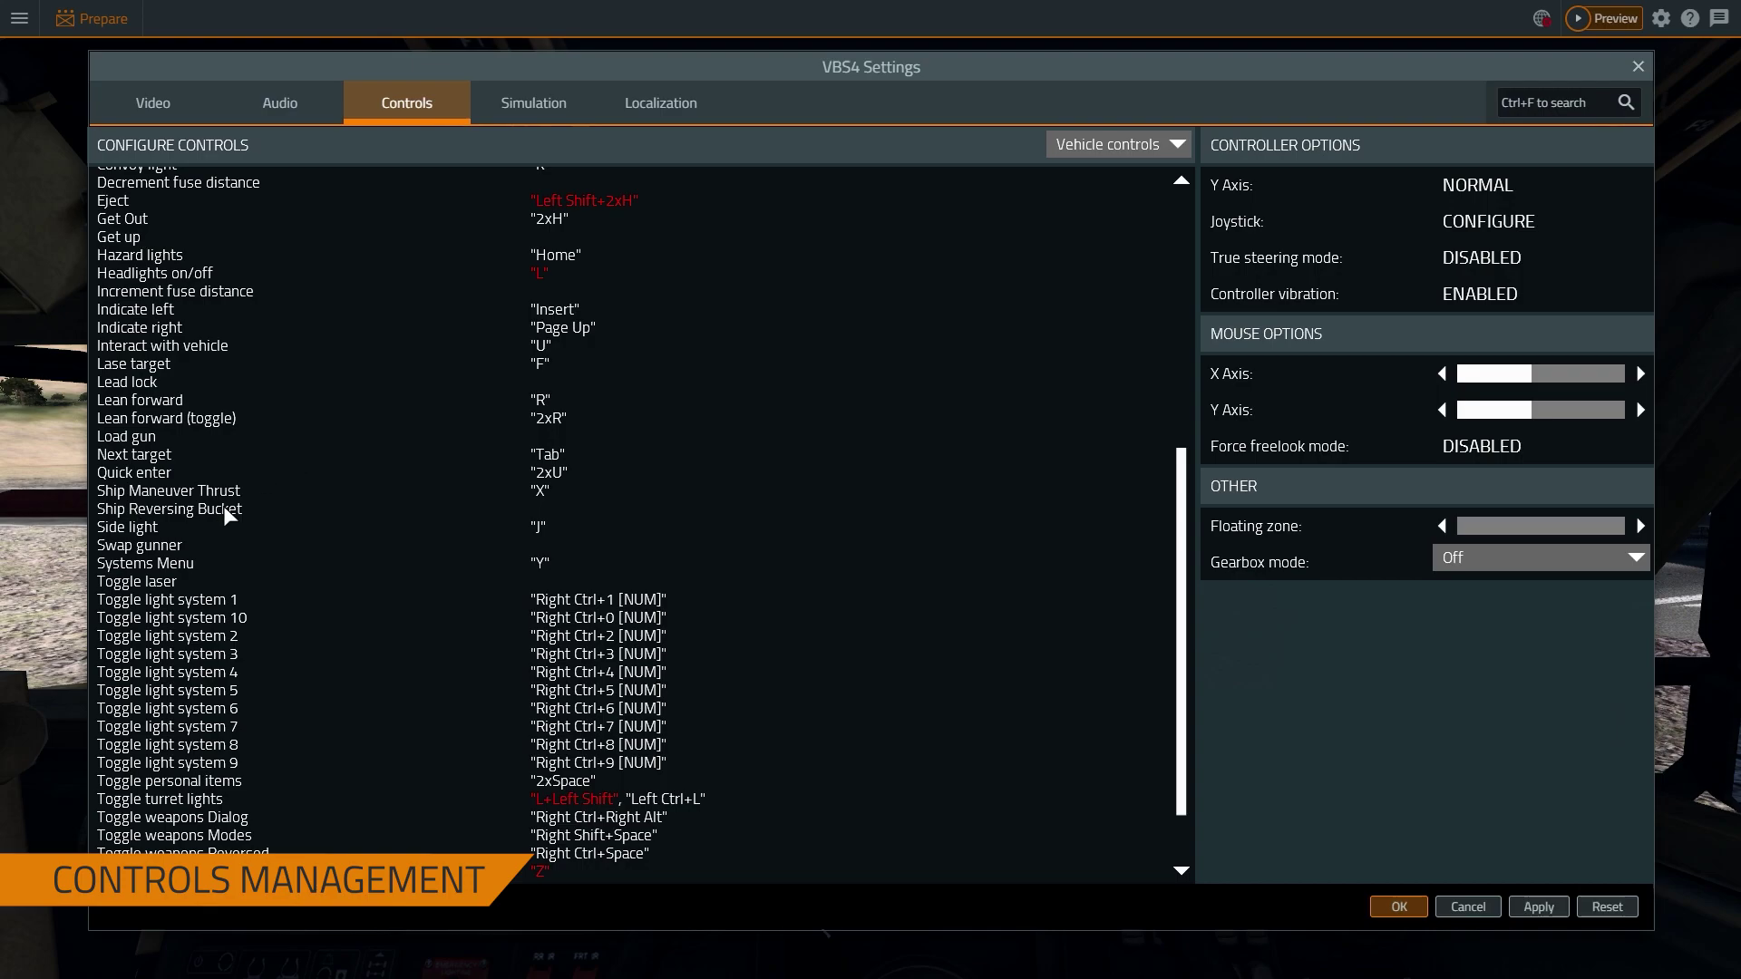
pyautogui.click(1479, 559)
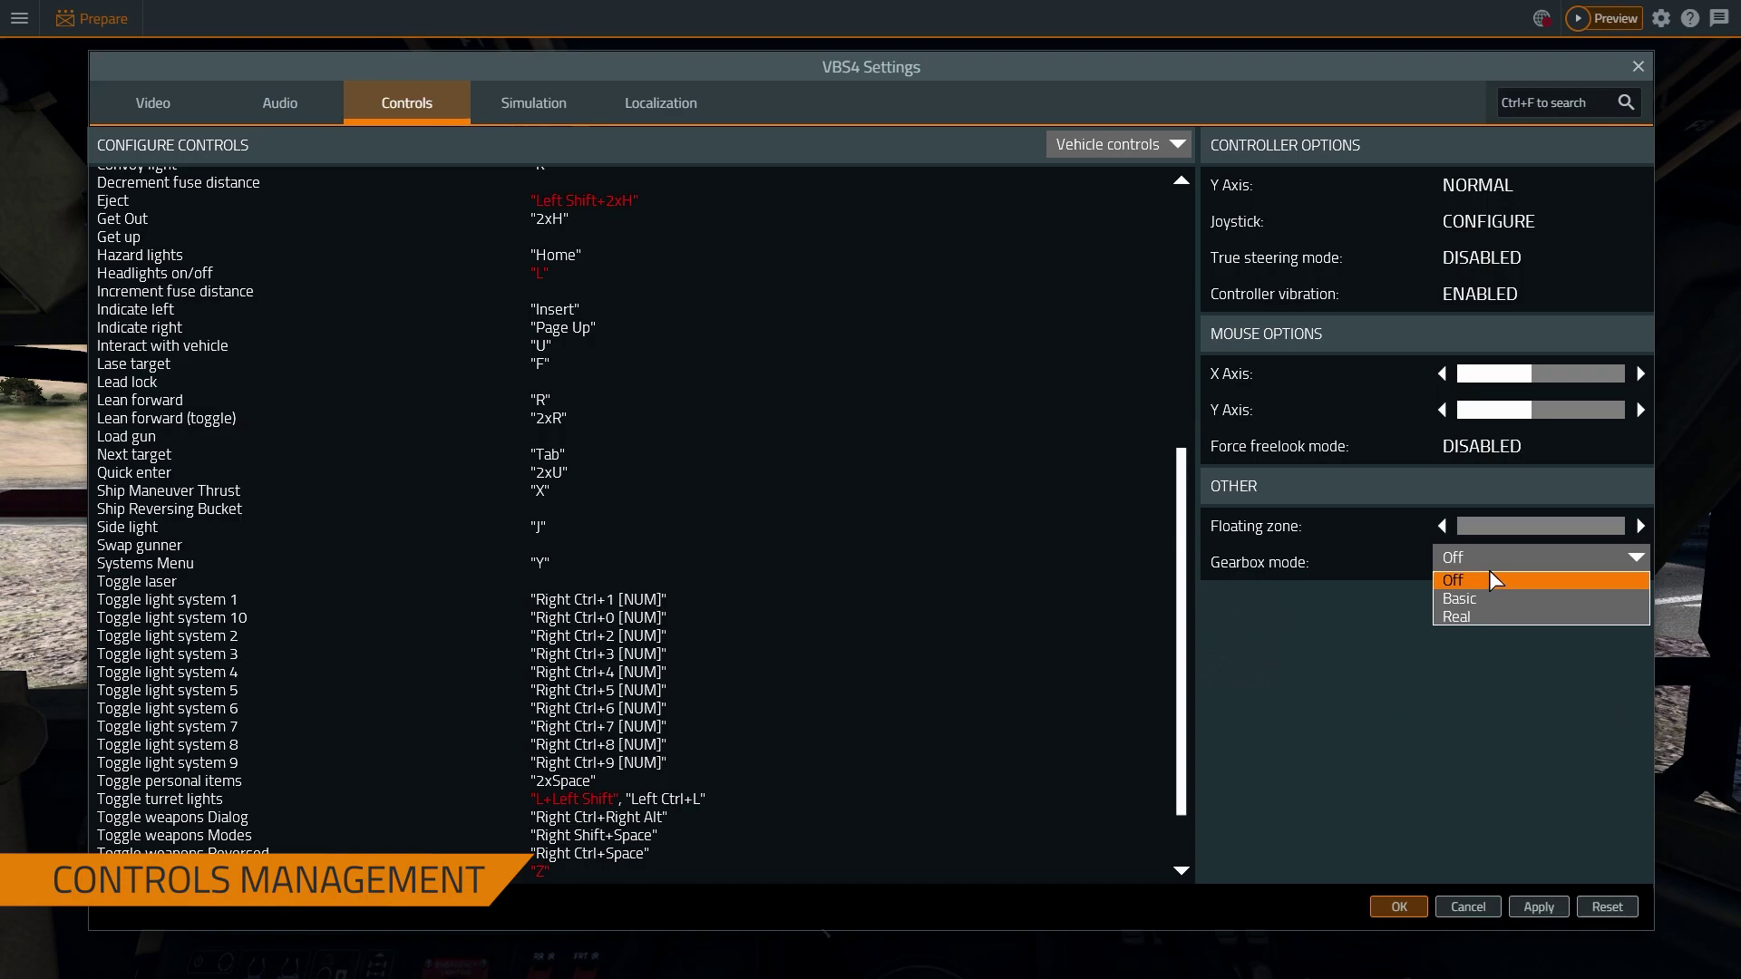
# Show the Vehicle advanced controls, then save and close the settings to resume the simulation.
pyautogui.click(1132, 145)
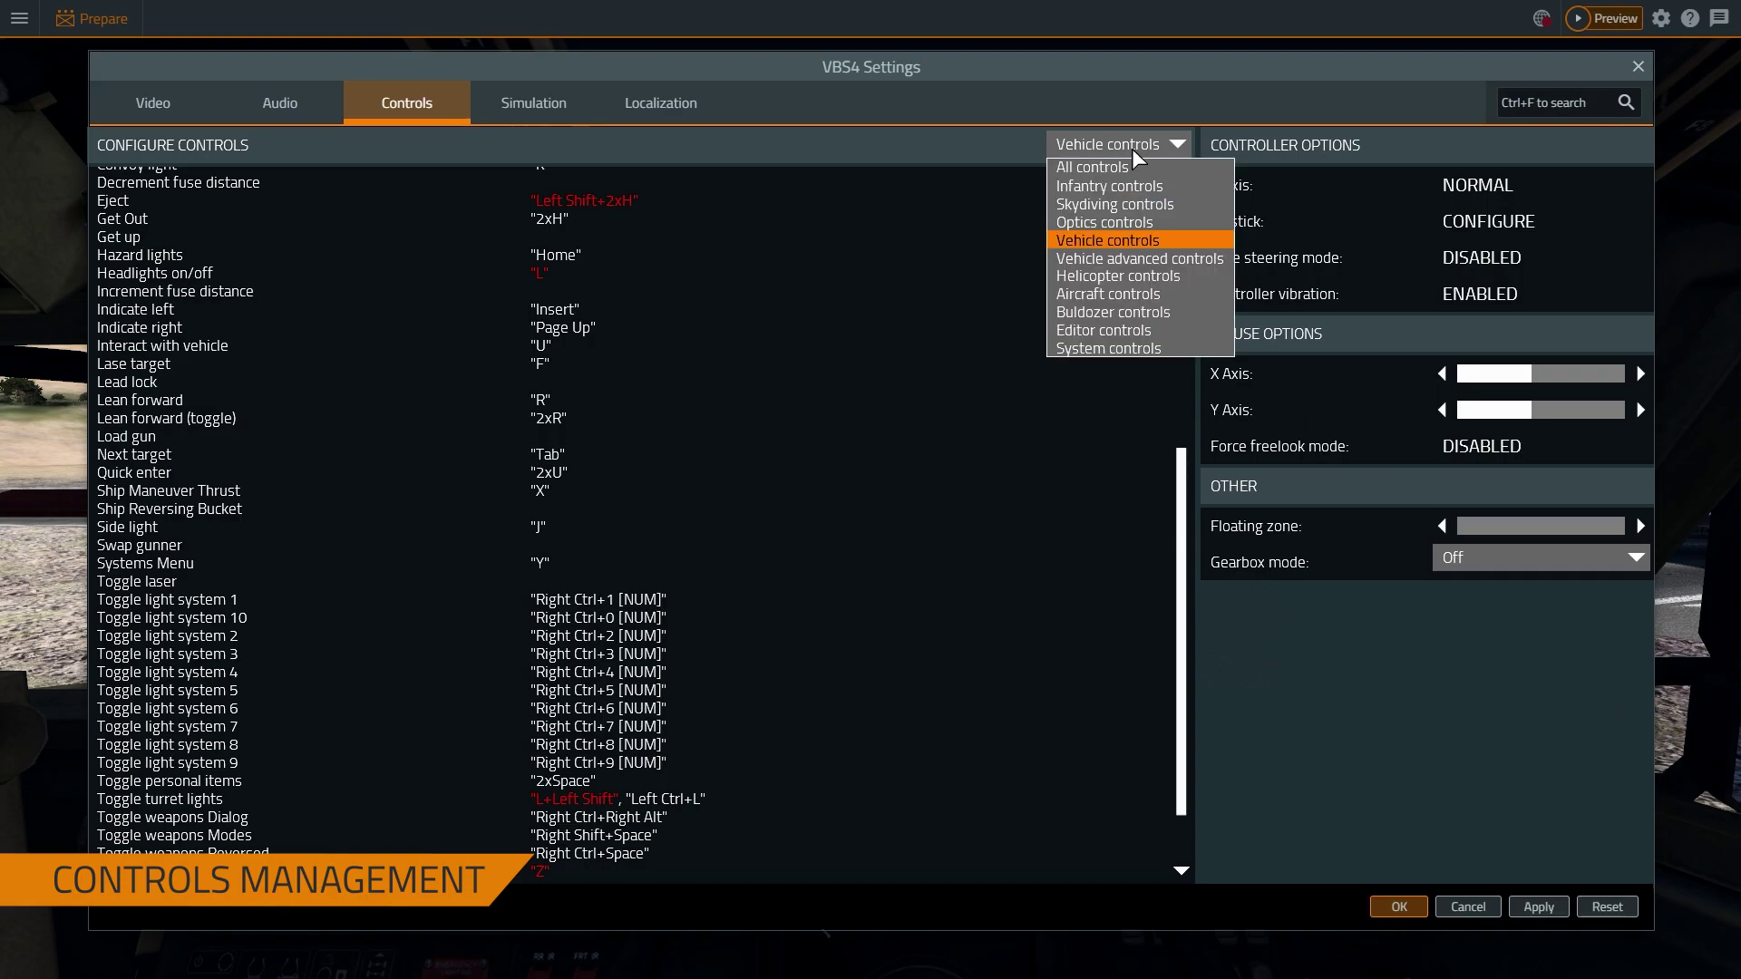
pyautogui.click(1135, 256)
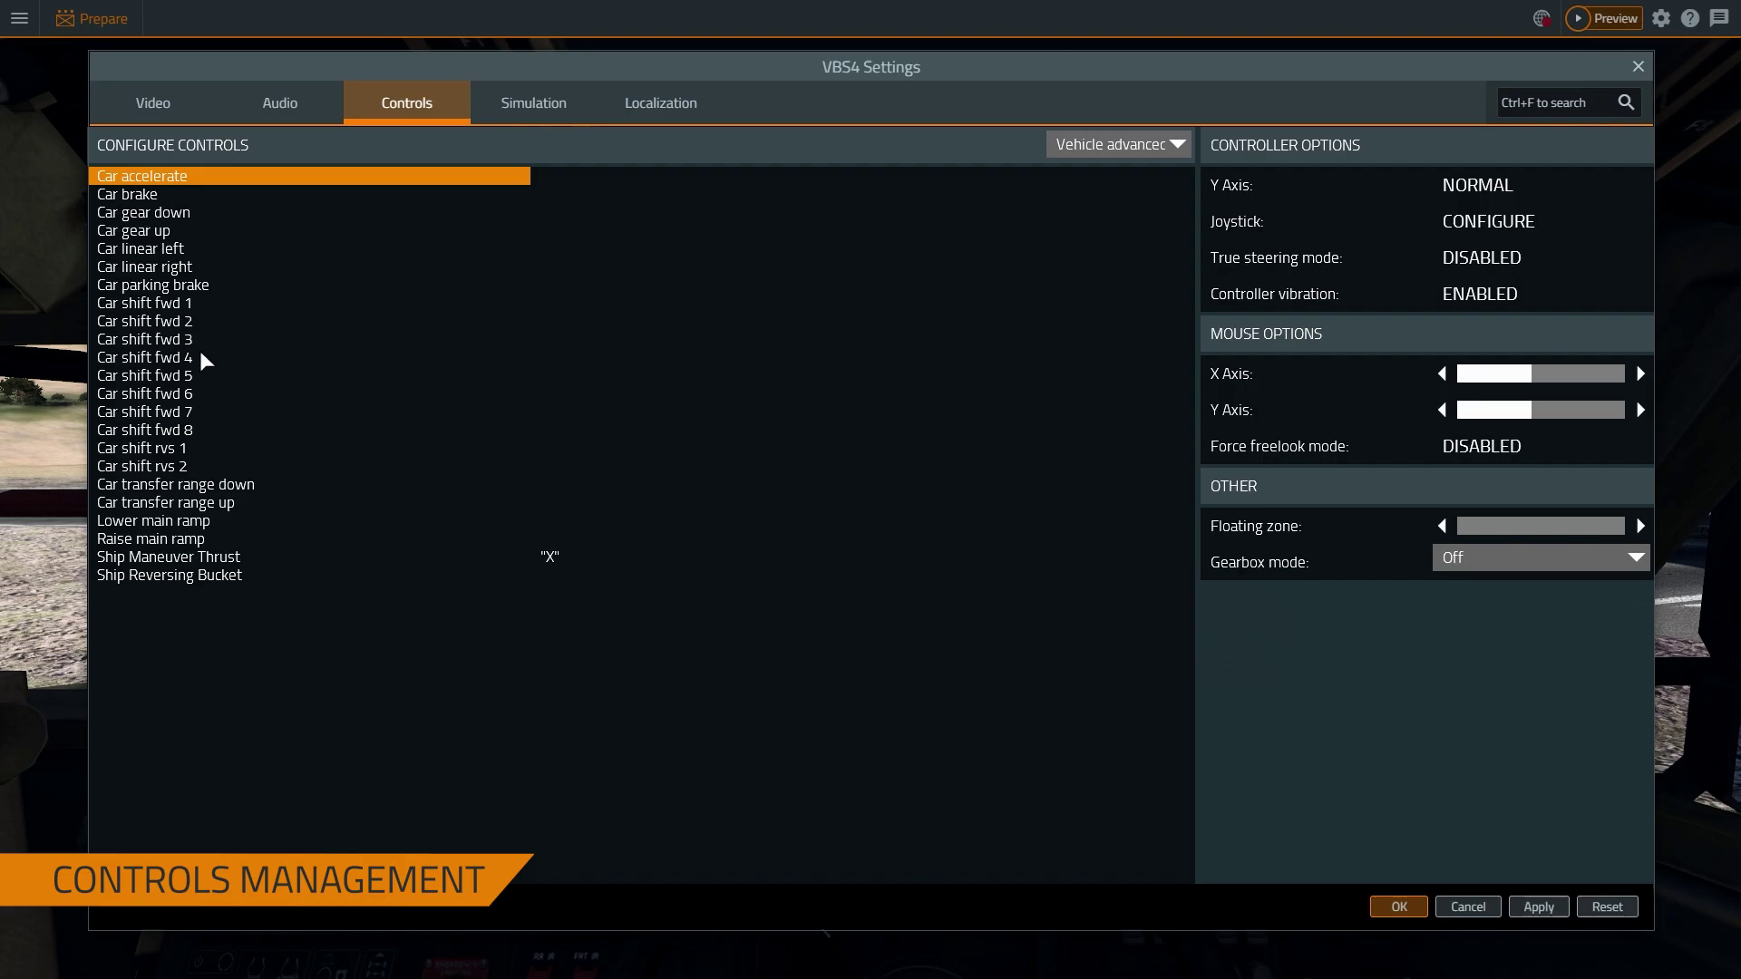
pyautogui.click(1405, 910)
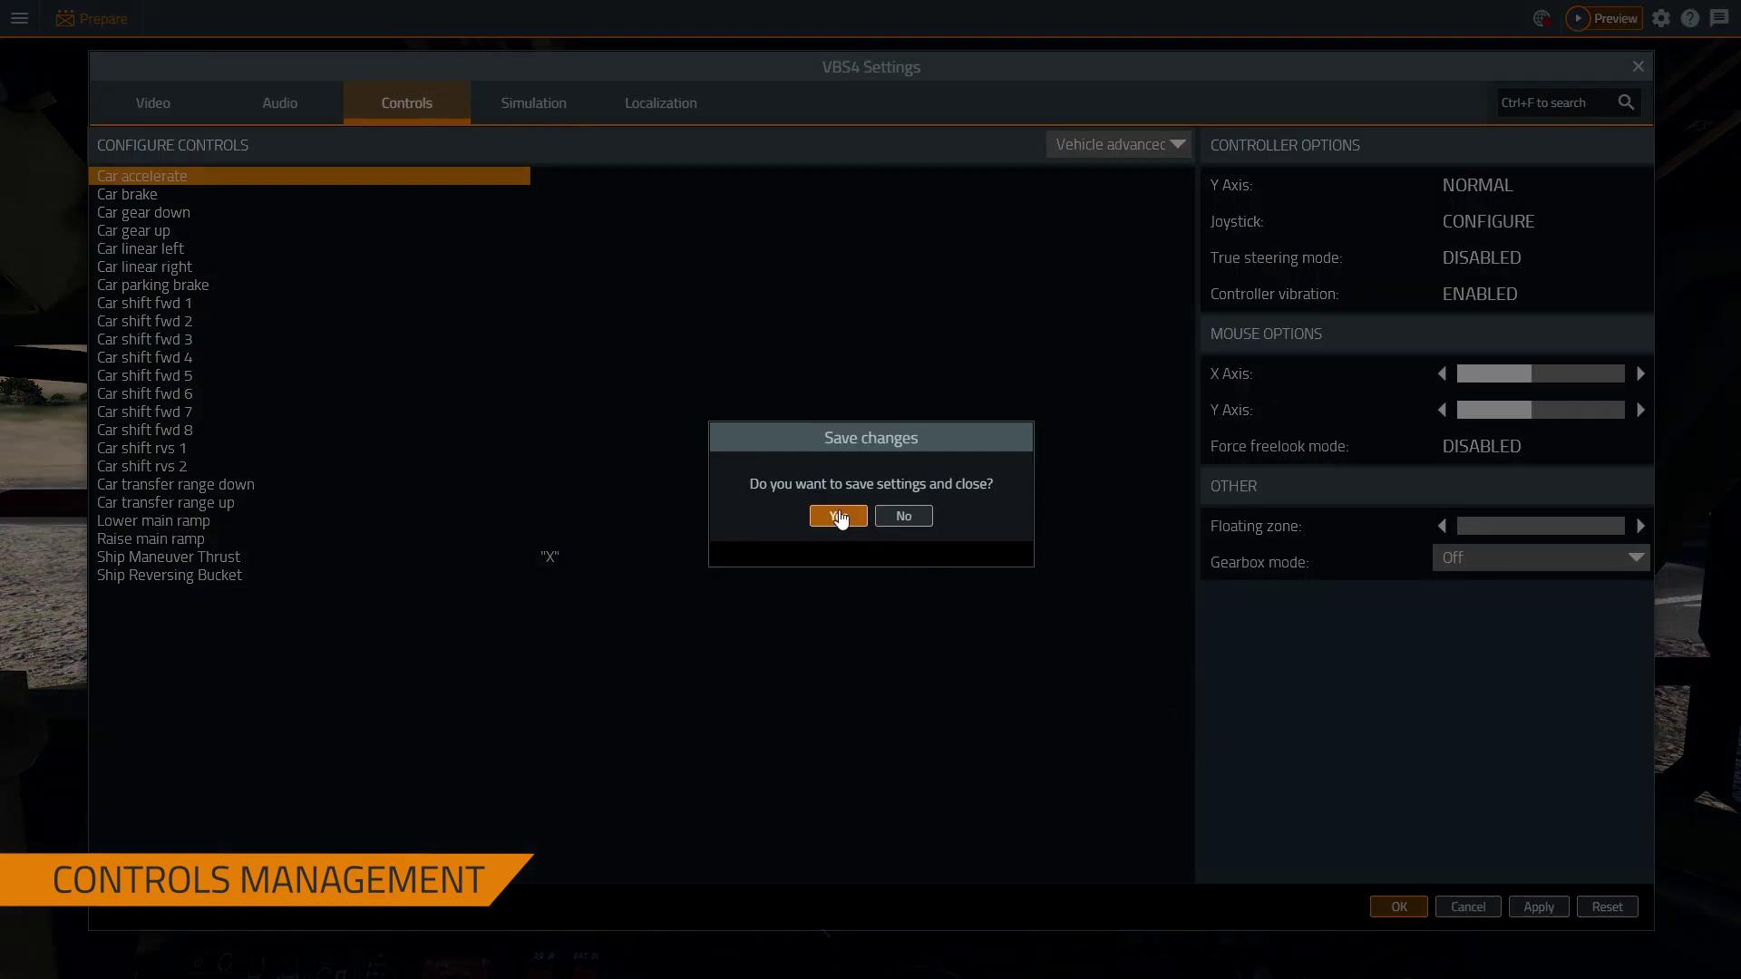
pyautogui.click(839, 517)
pyautogui.press('Escape')
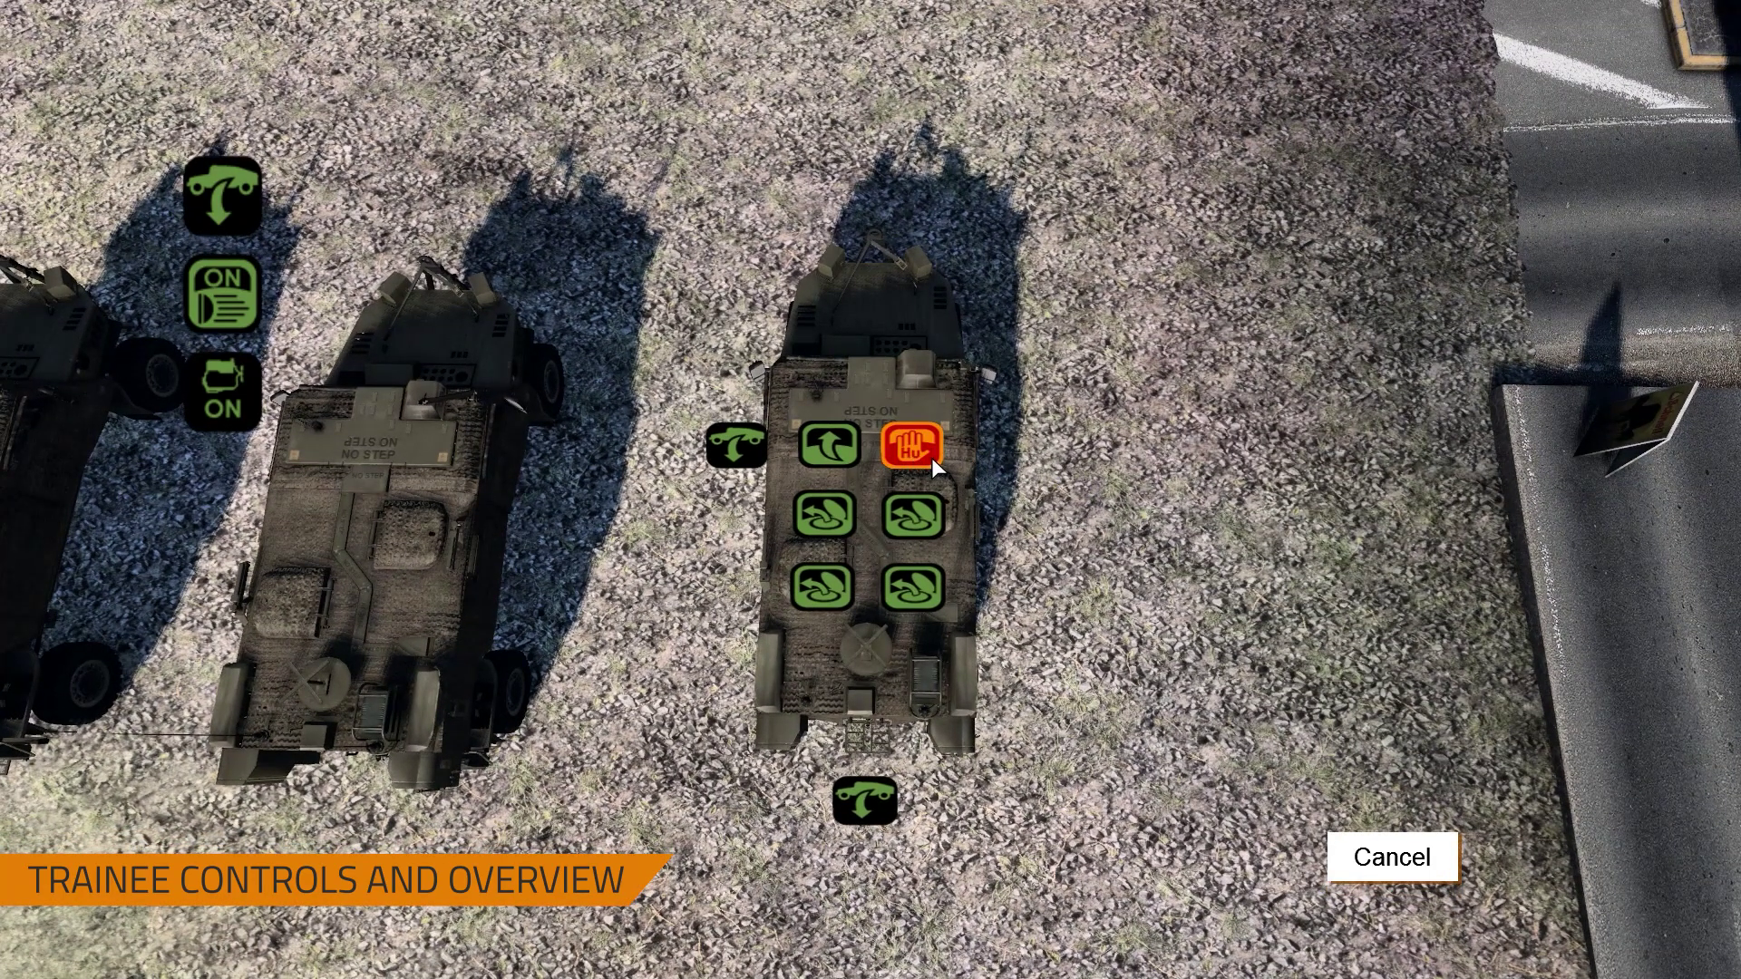
# Move the trainee from the driver's seat to a rear passenger seat of the Foxhound and open the rear doors.
pyautogui.click(841, 455)
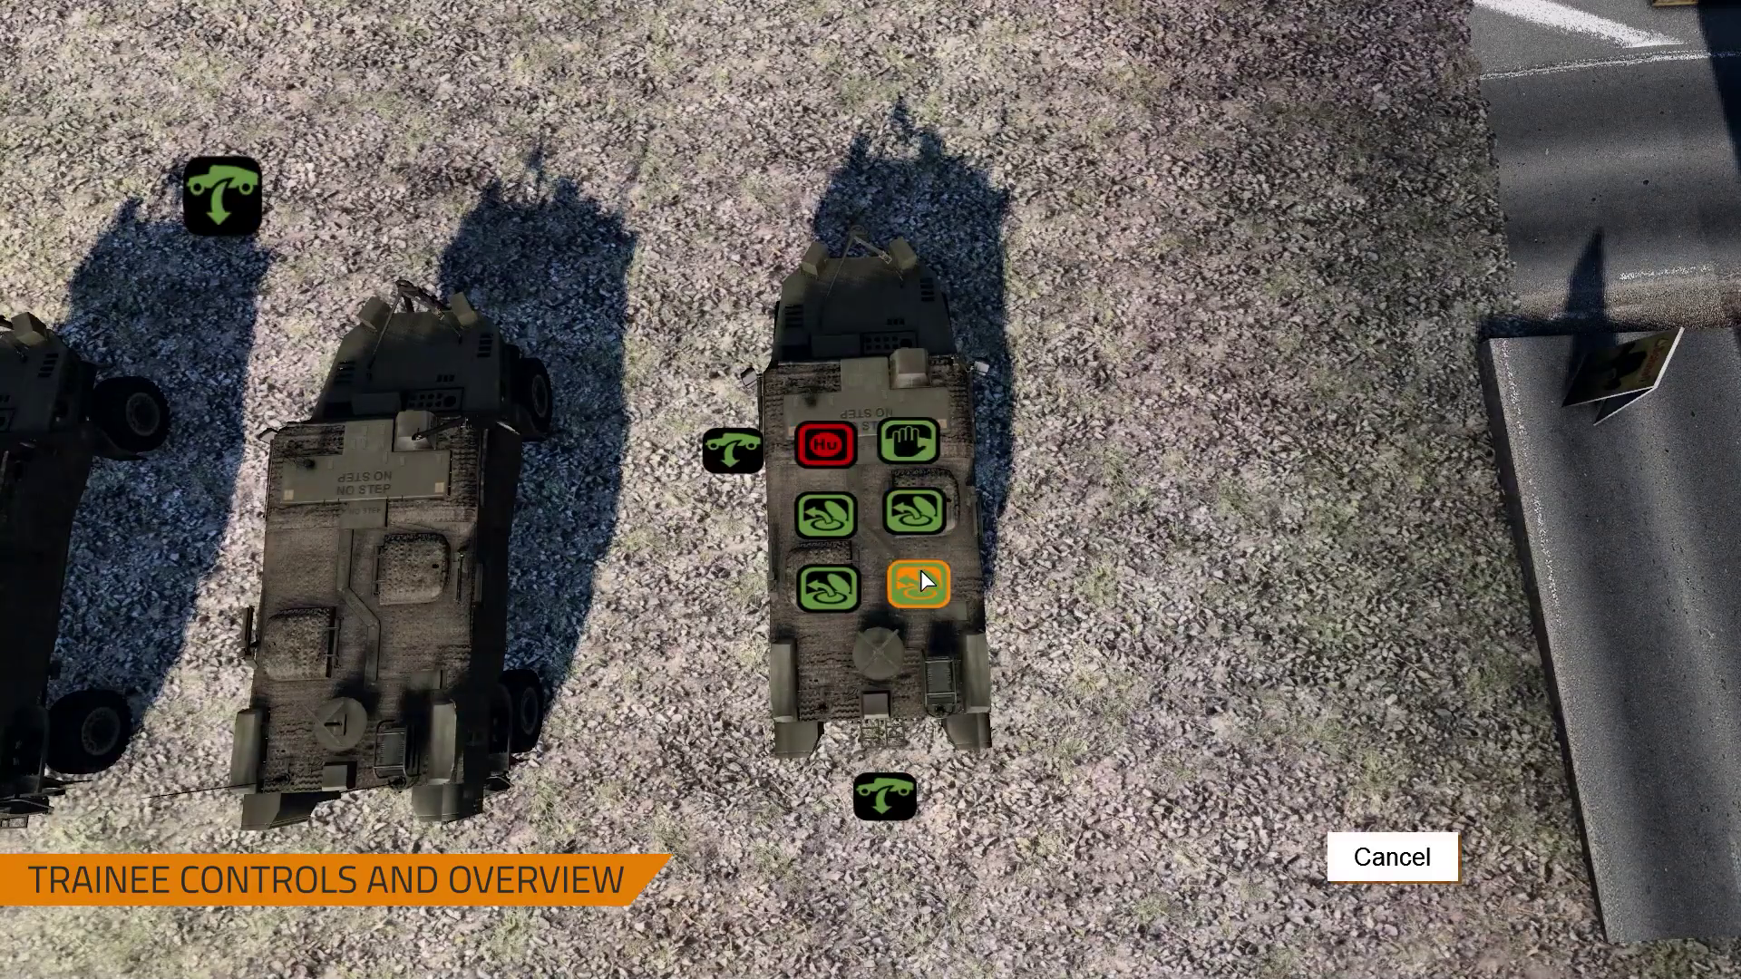
pyautogui.click(827, 587)
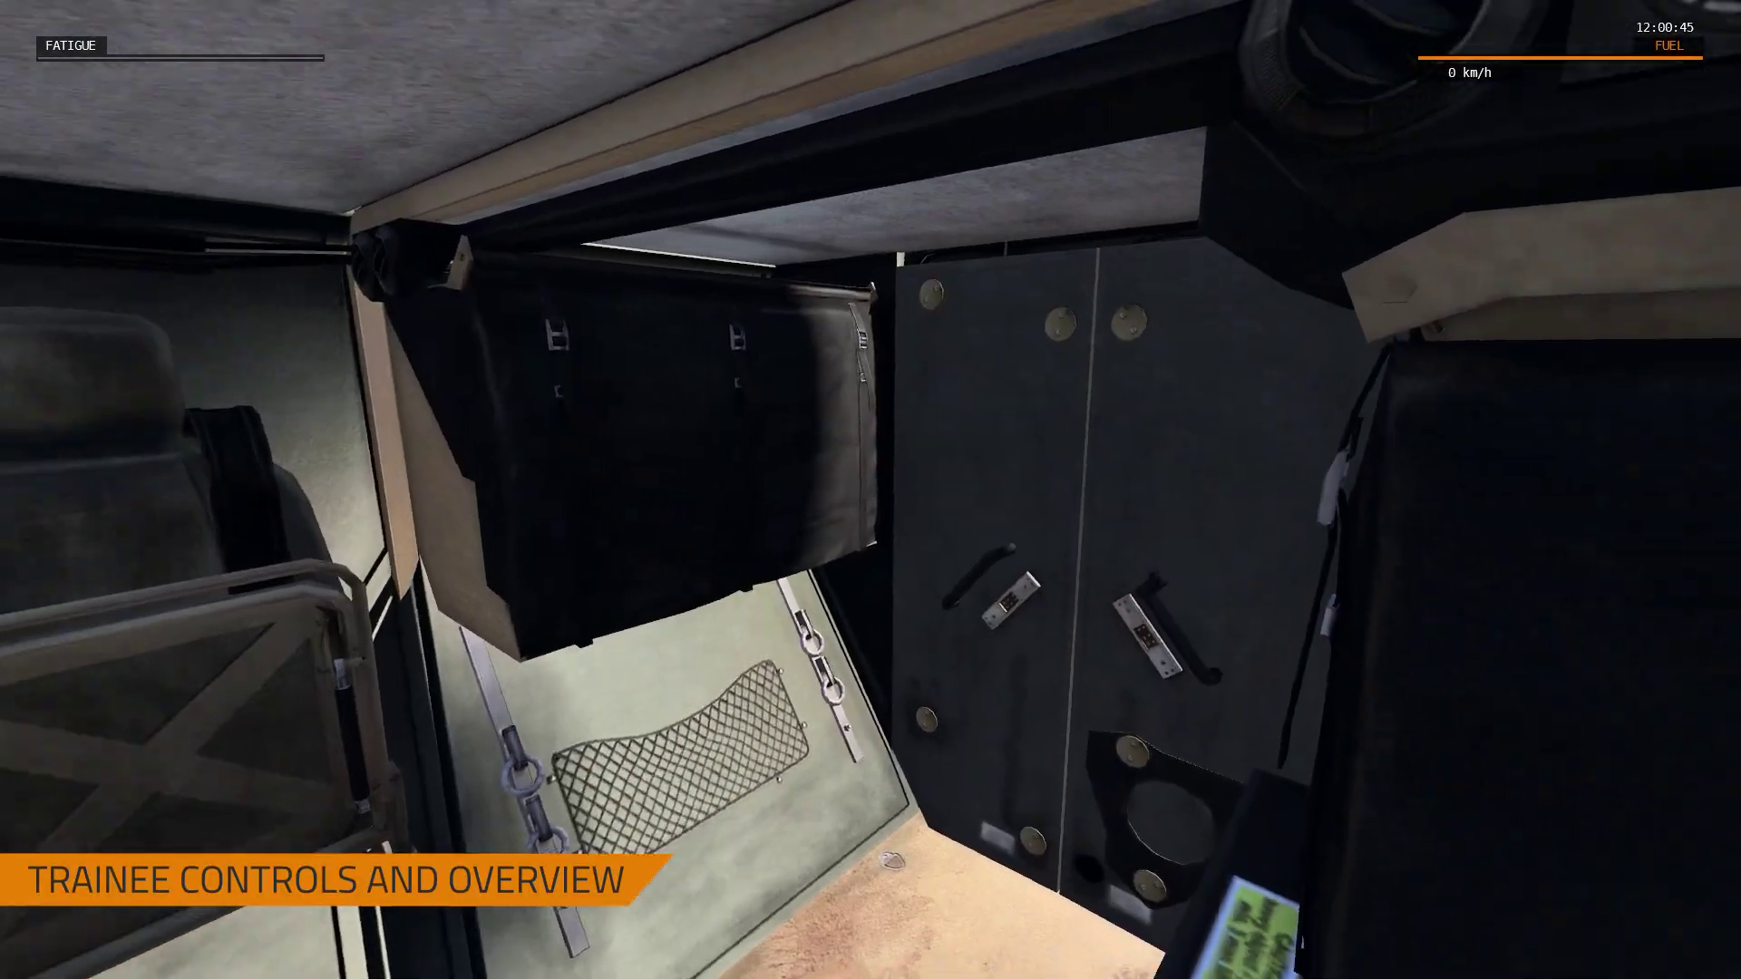
pyautogui.scroll(-1, 870, 489)
pyautogui.press('space')
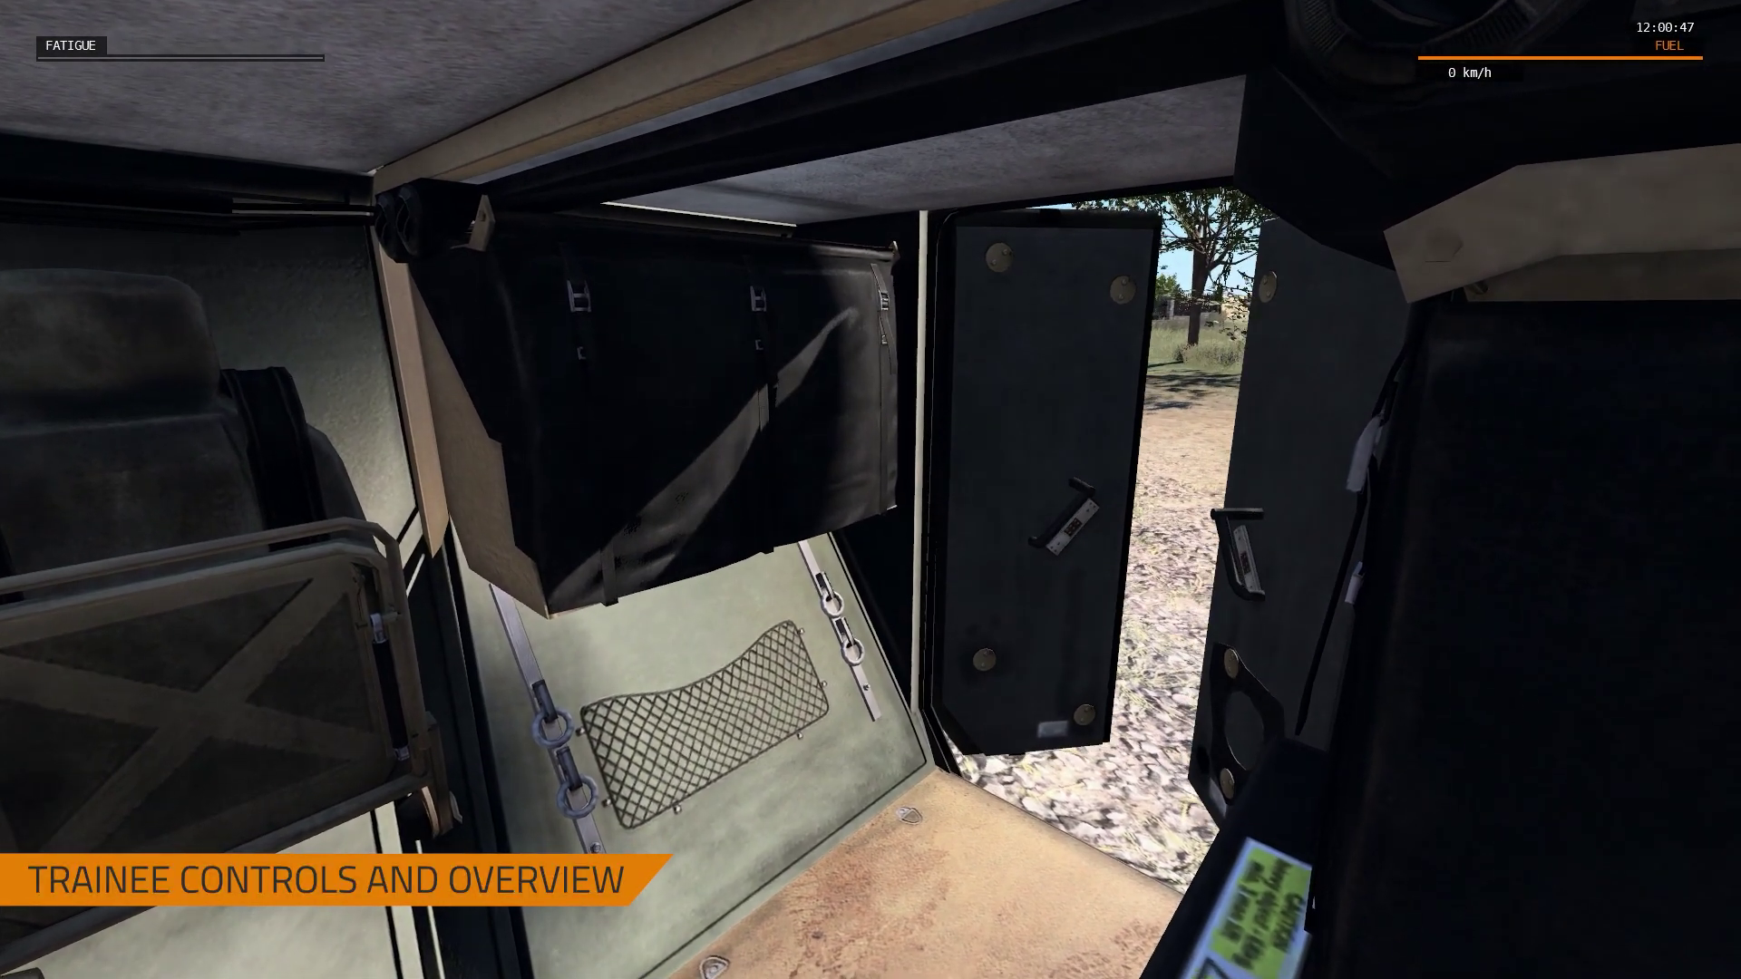
# Turn the trainee out of the Foxhound's rear passenger seat and switch to the external third-person view.
pyautogui.scroll(-1, 870, 489)
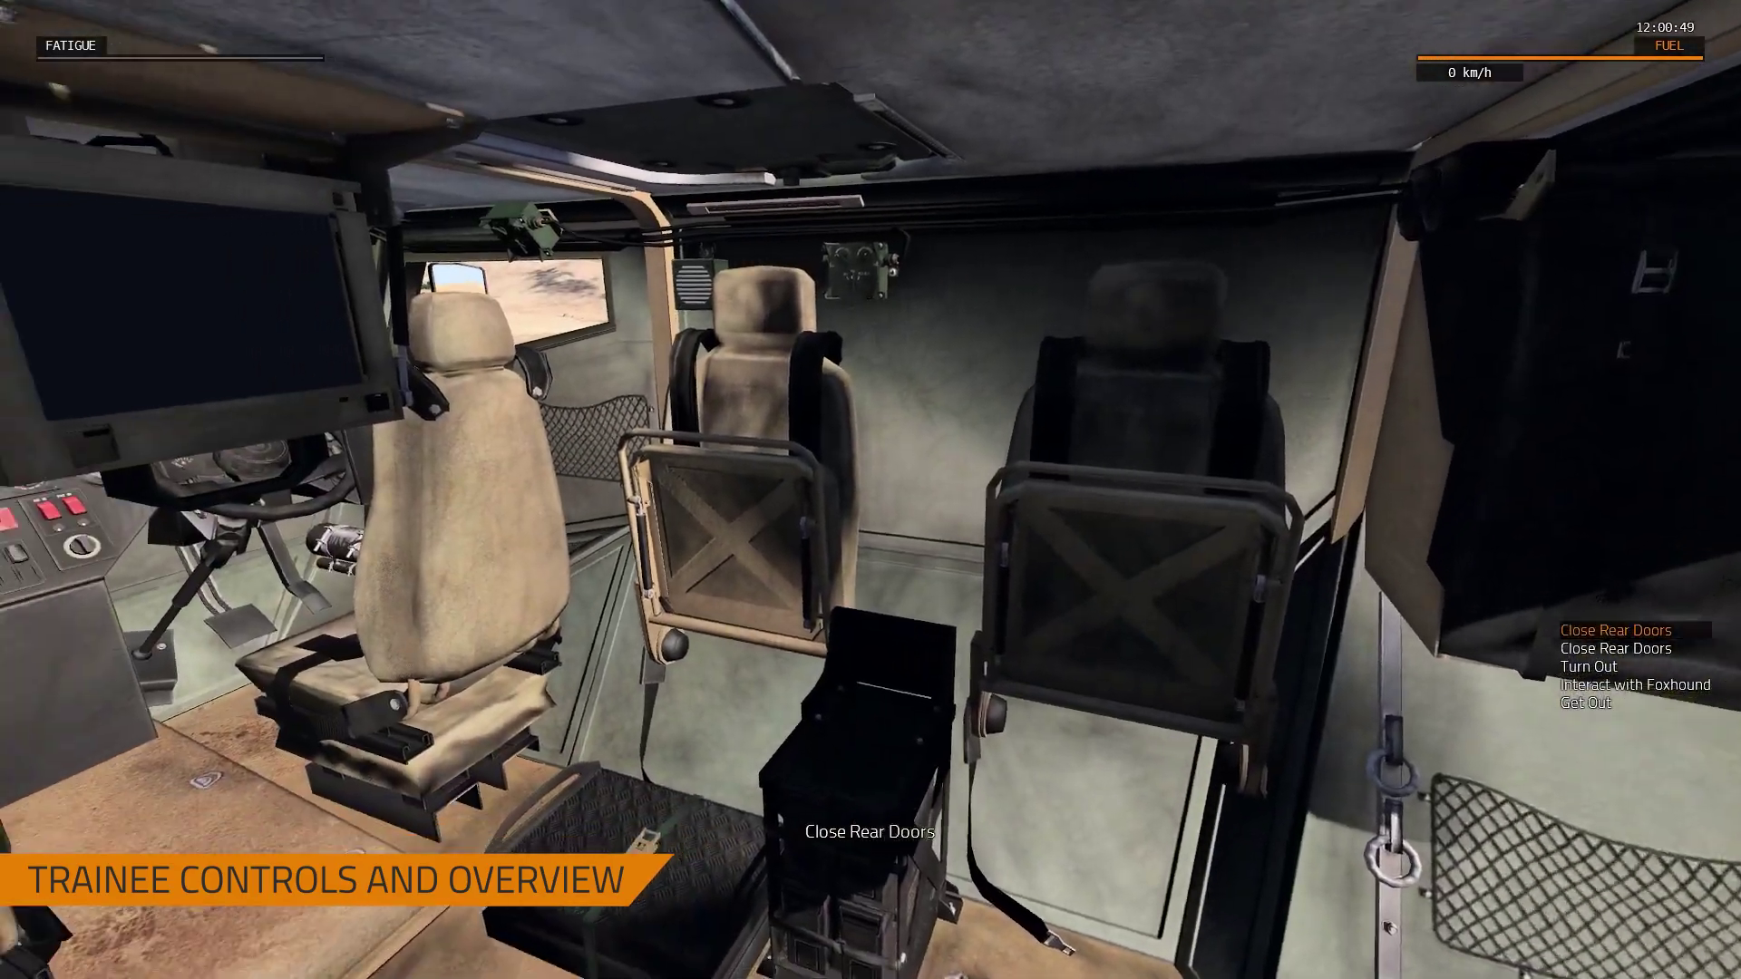
pyautogui.scroll(-2, 871, 490)
pyautogui.press('Return')
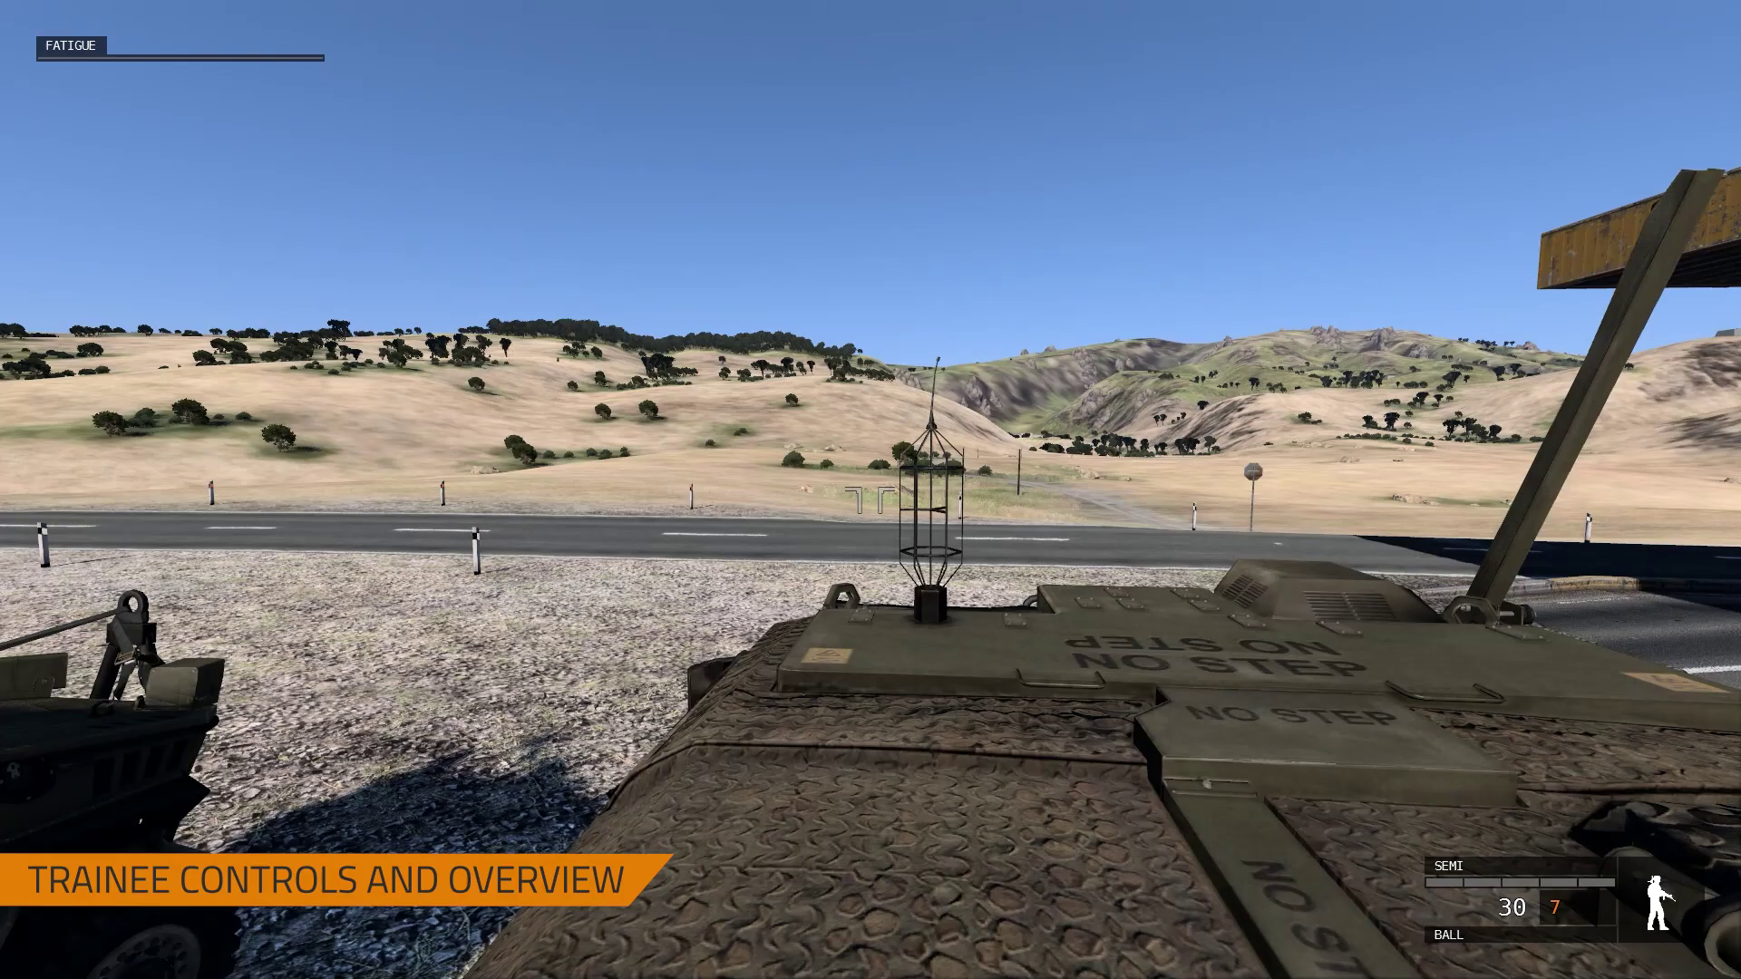
pyautogui.press('KP_Enter')
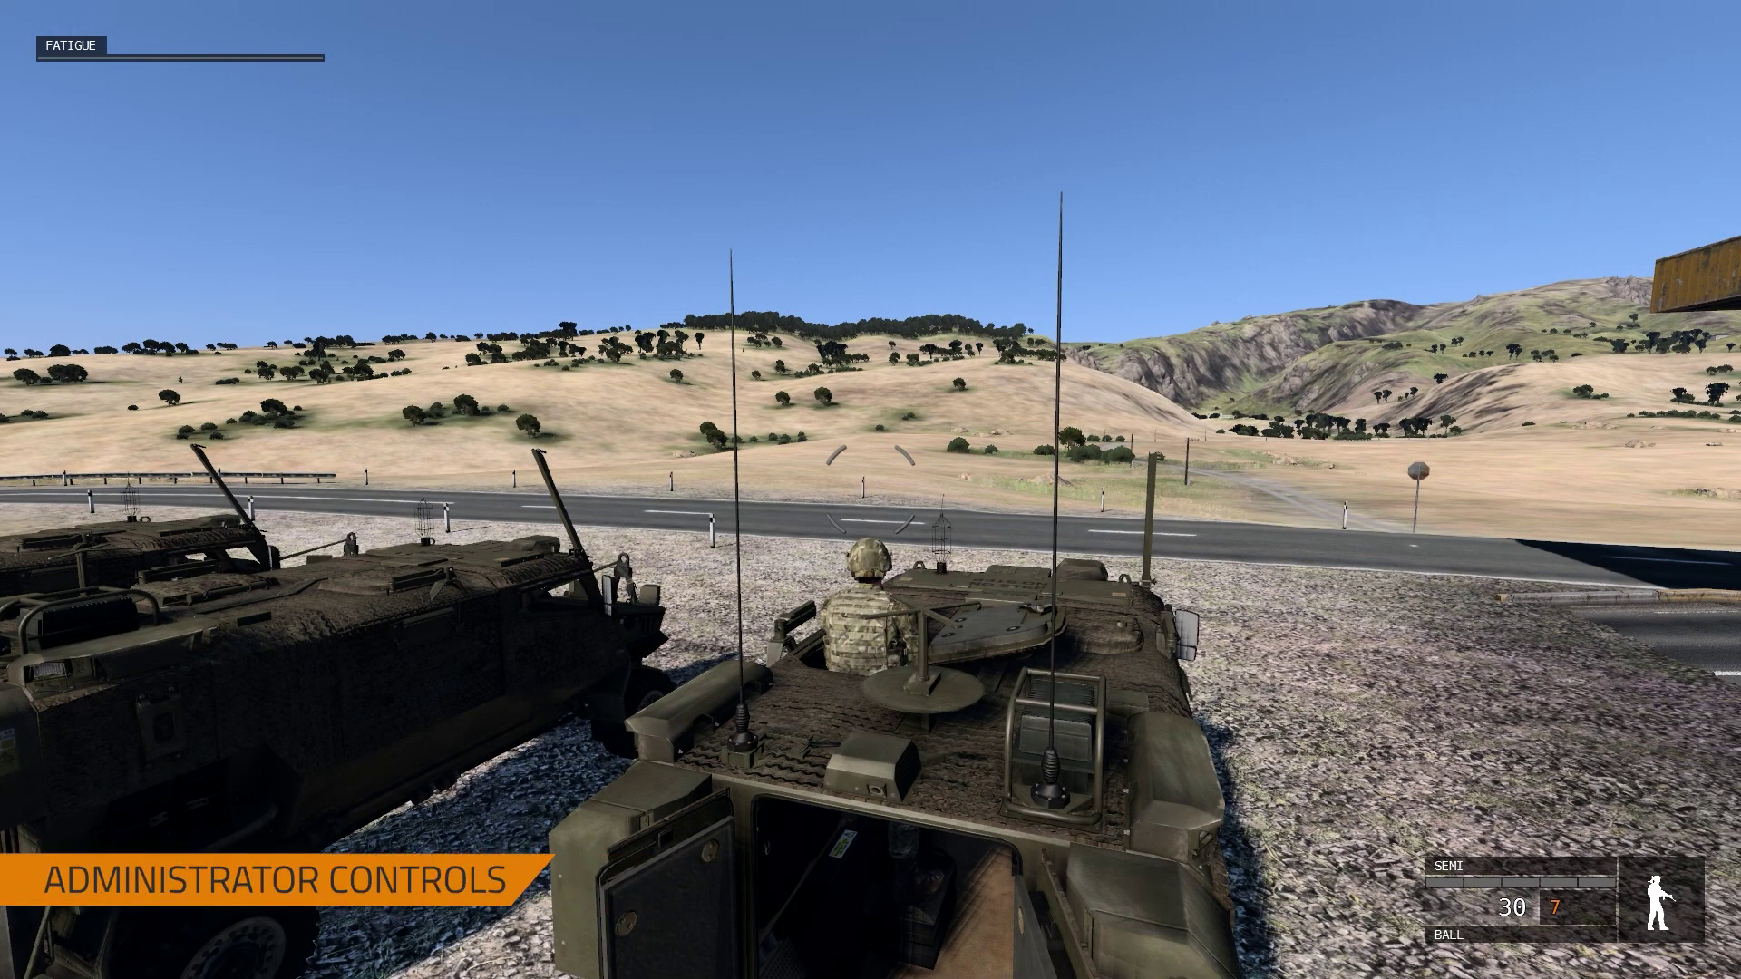
# Bring up the Editor's 3D view and move the Foxhound farthest from the trainee's vehicle well away from the other two.
pyautogui.press('m')
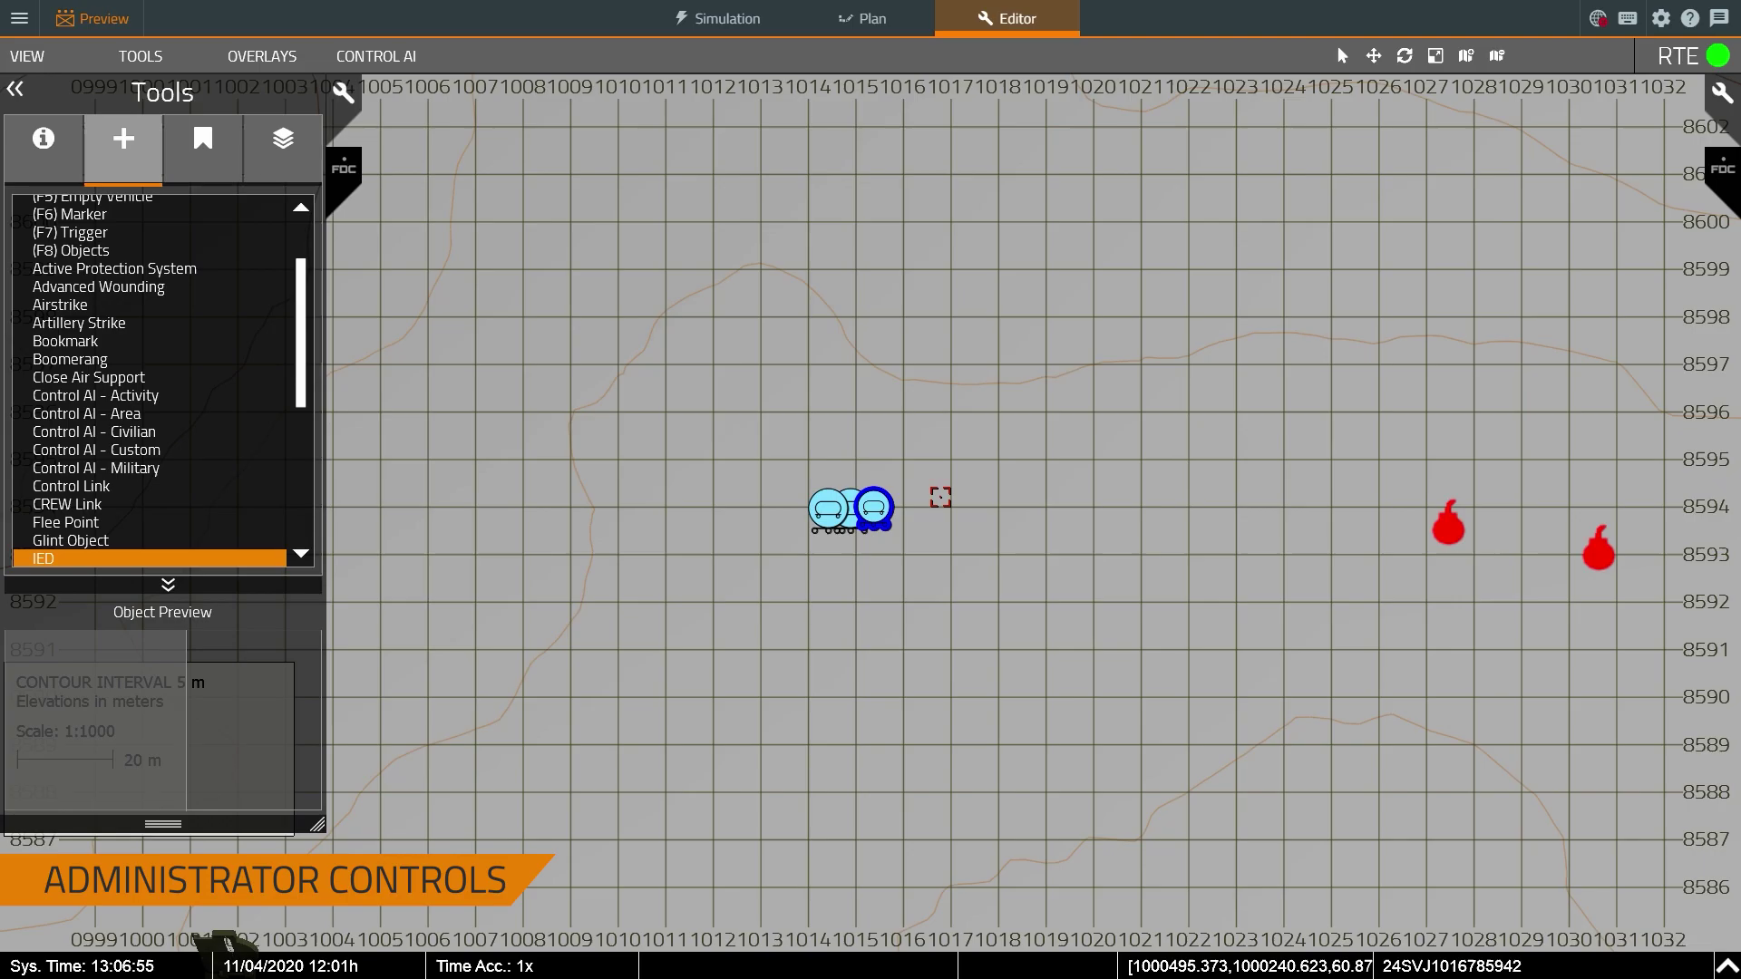
pyautogui.press('m')
pyautogui.moveTo(1131, 499); pyautogui.dragTo(924, 499, button='right')
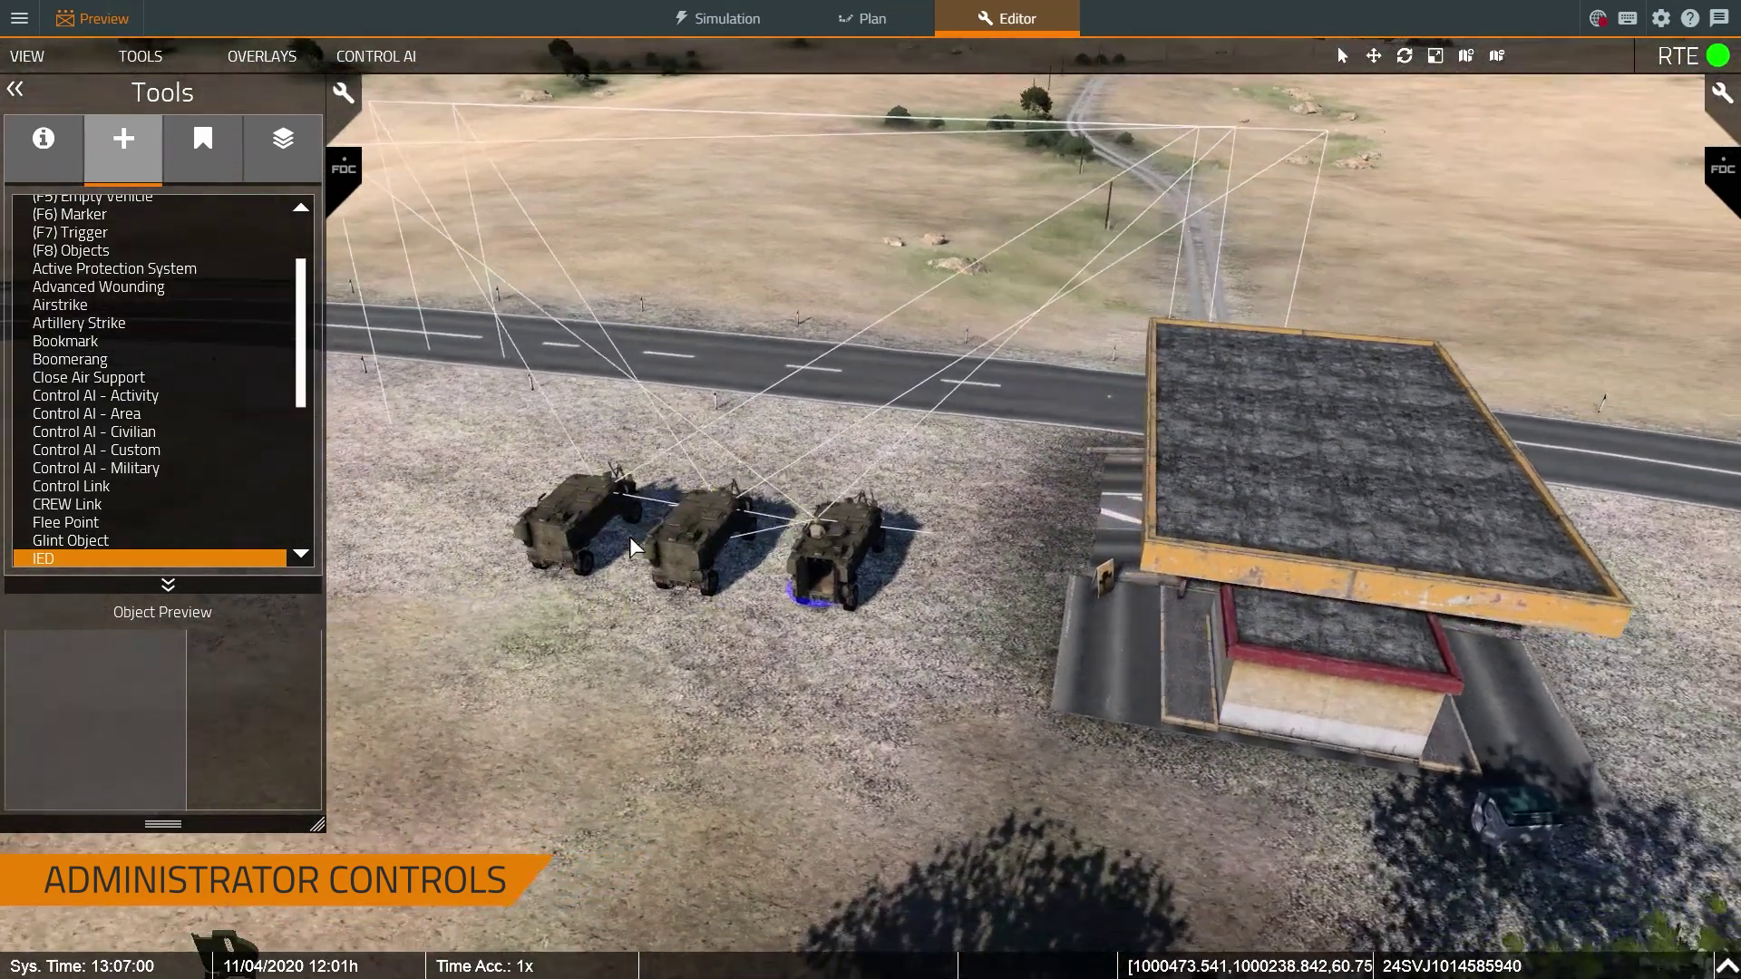
pyautogui.click(666, 544)
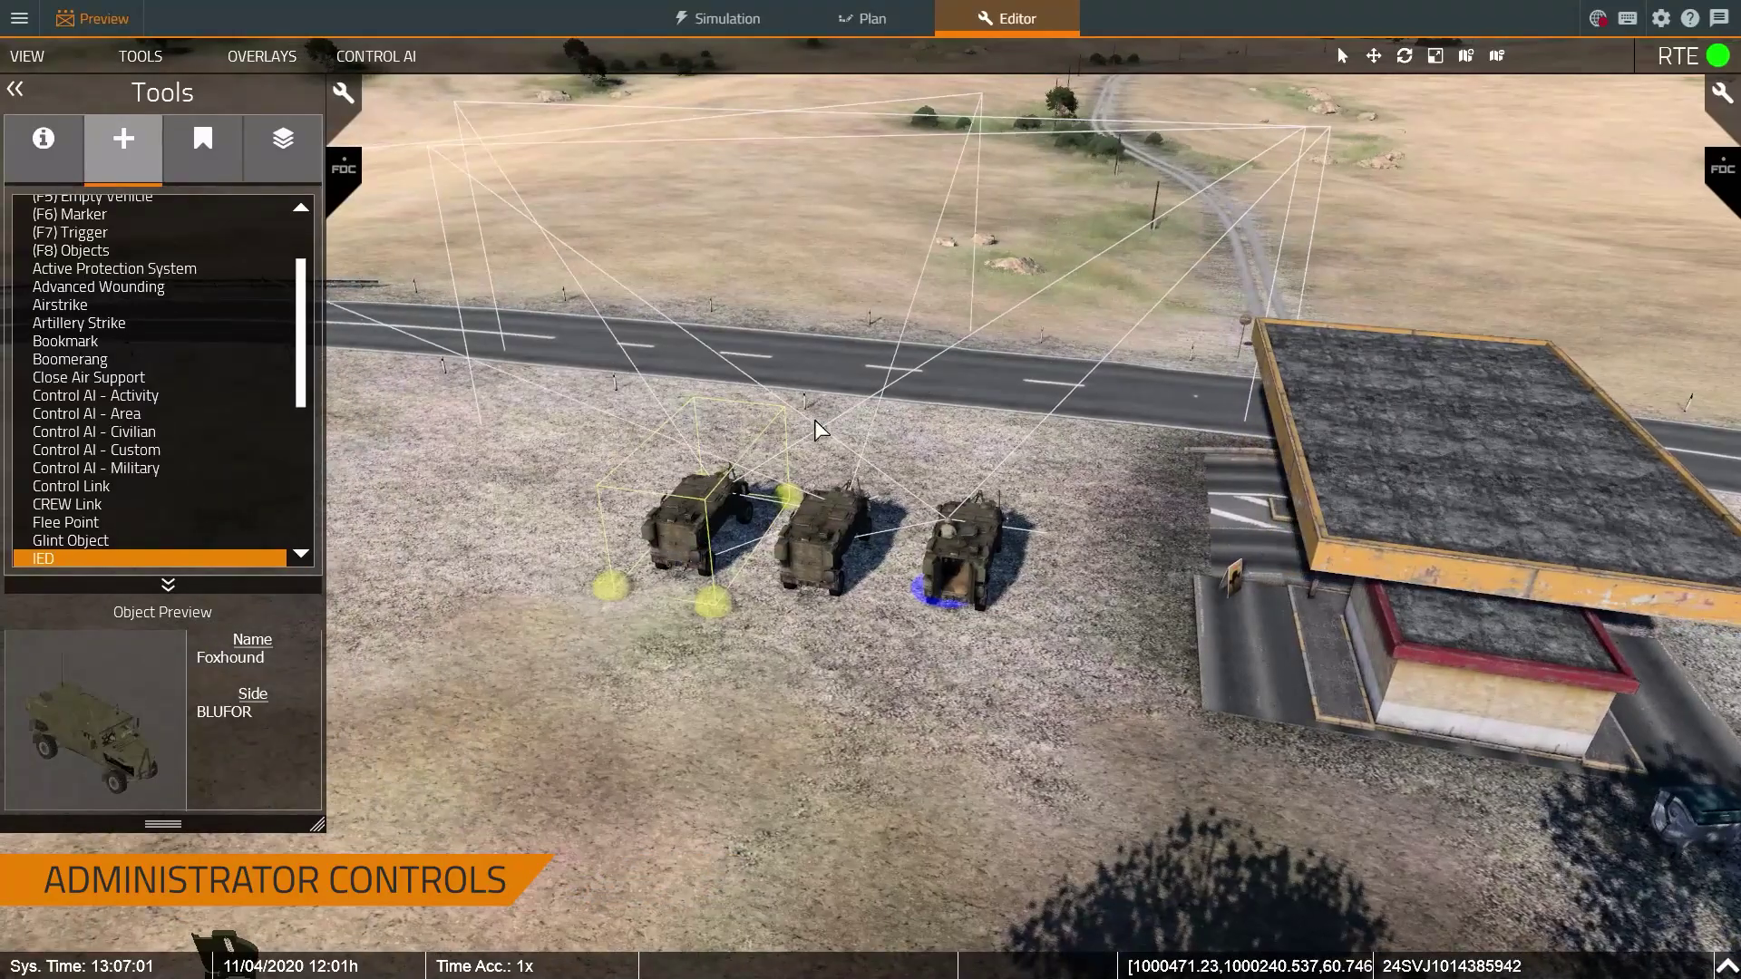
pyautogui.press('a')
pyautogui.moveTo(704, 516); pyautogui.dragTo(504, 510)
pyautogui.press('w')
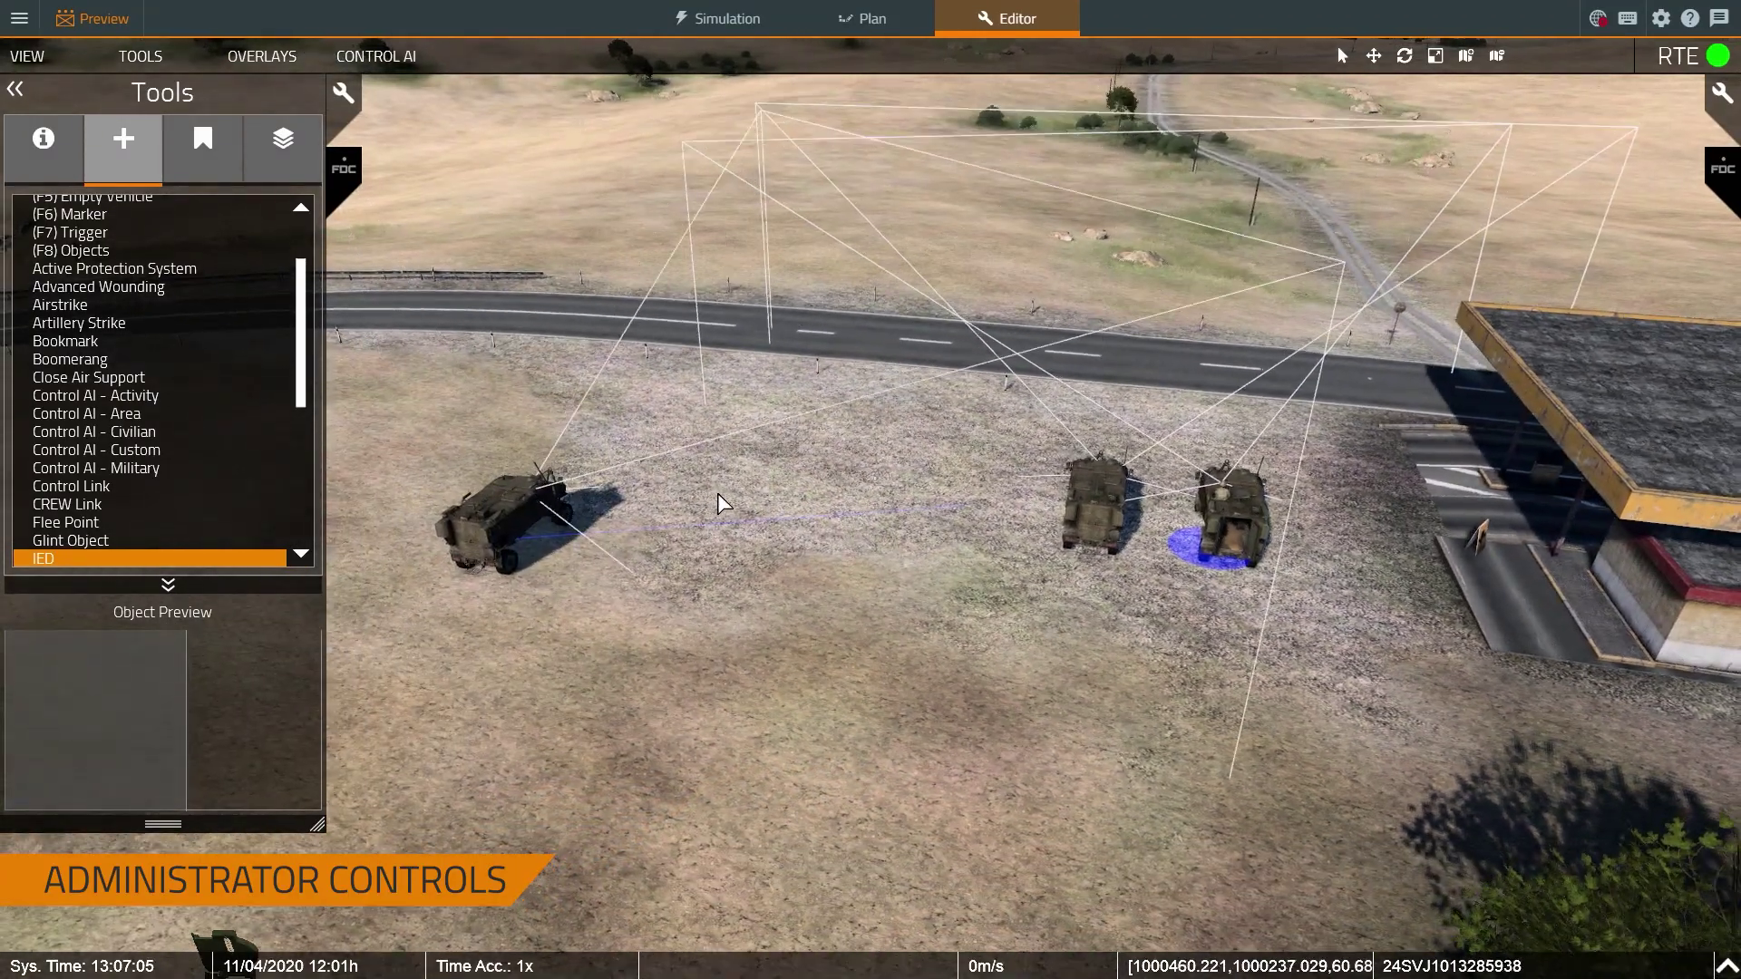
pyautogui.press('q')
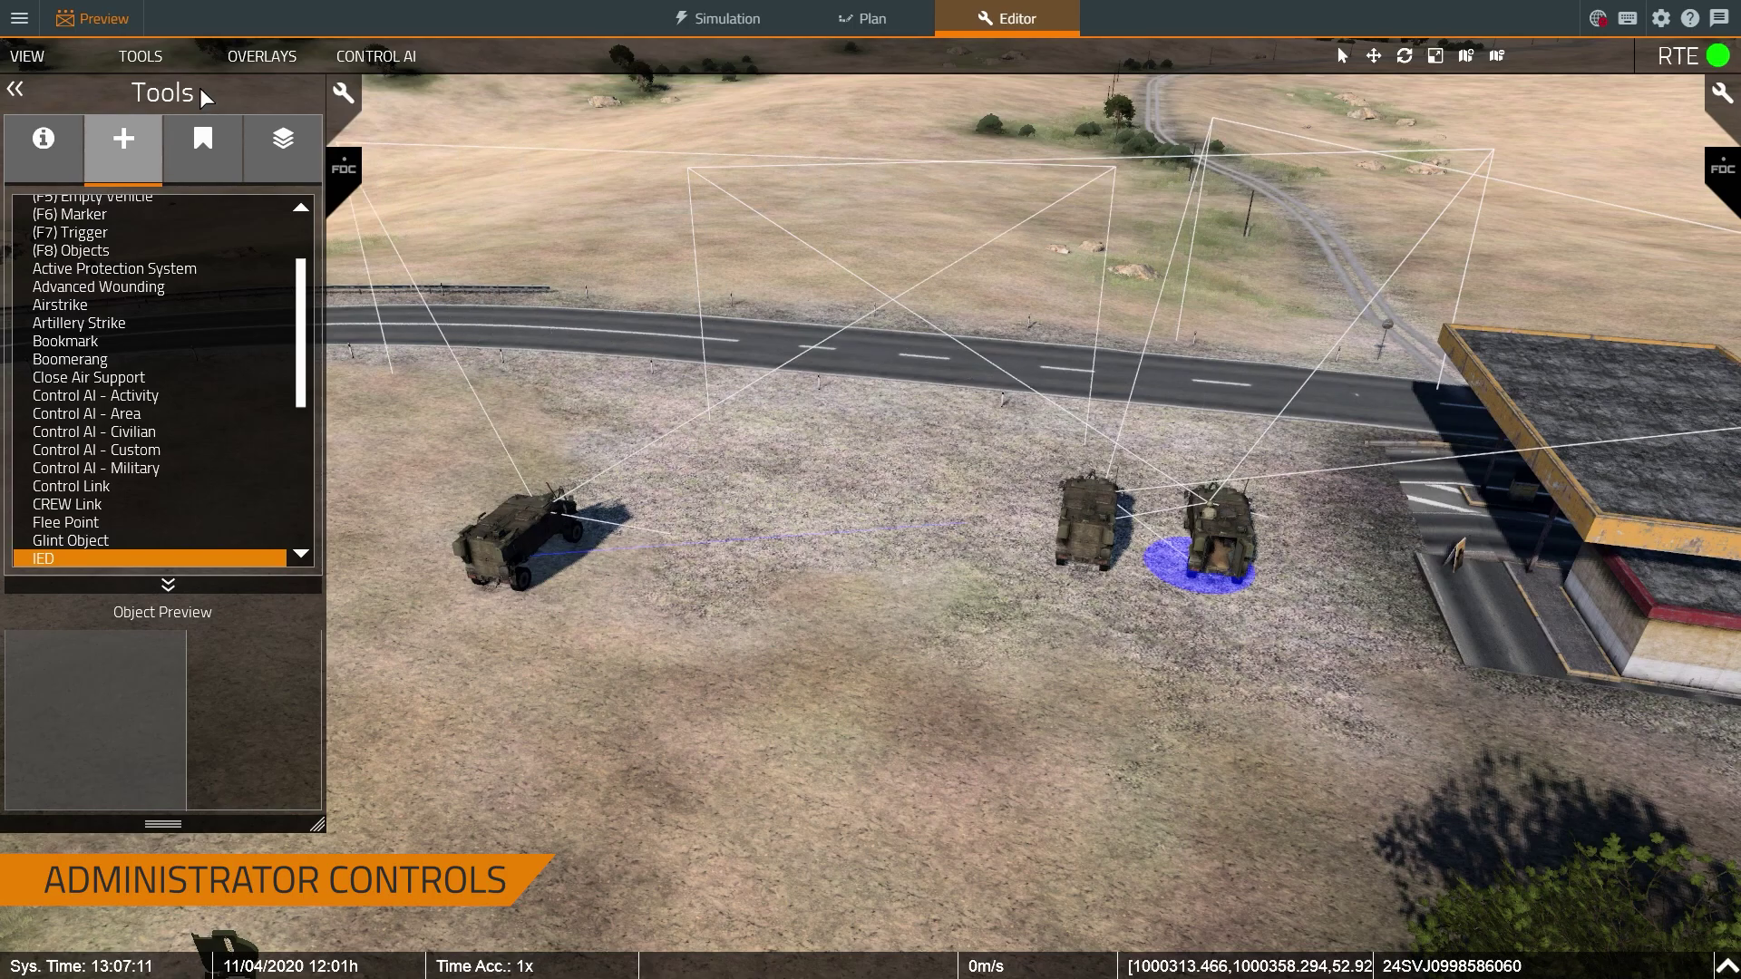
# In the FOV settings, deactivate the field of view for AI units and set the draw distance to 17.6 meters.
pyautogui.click(36, 56)
pyautogui.click(27, 56)
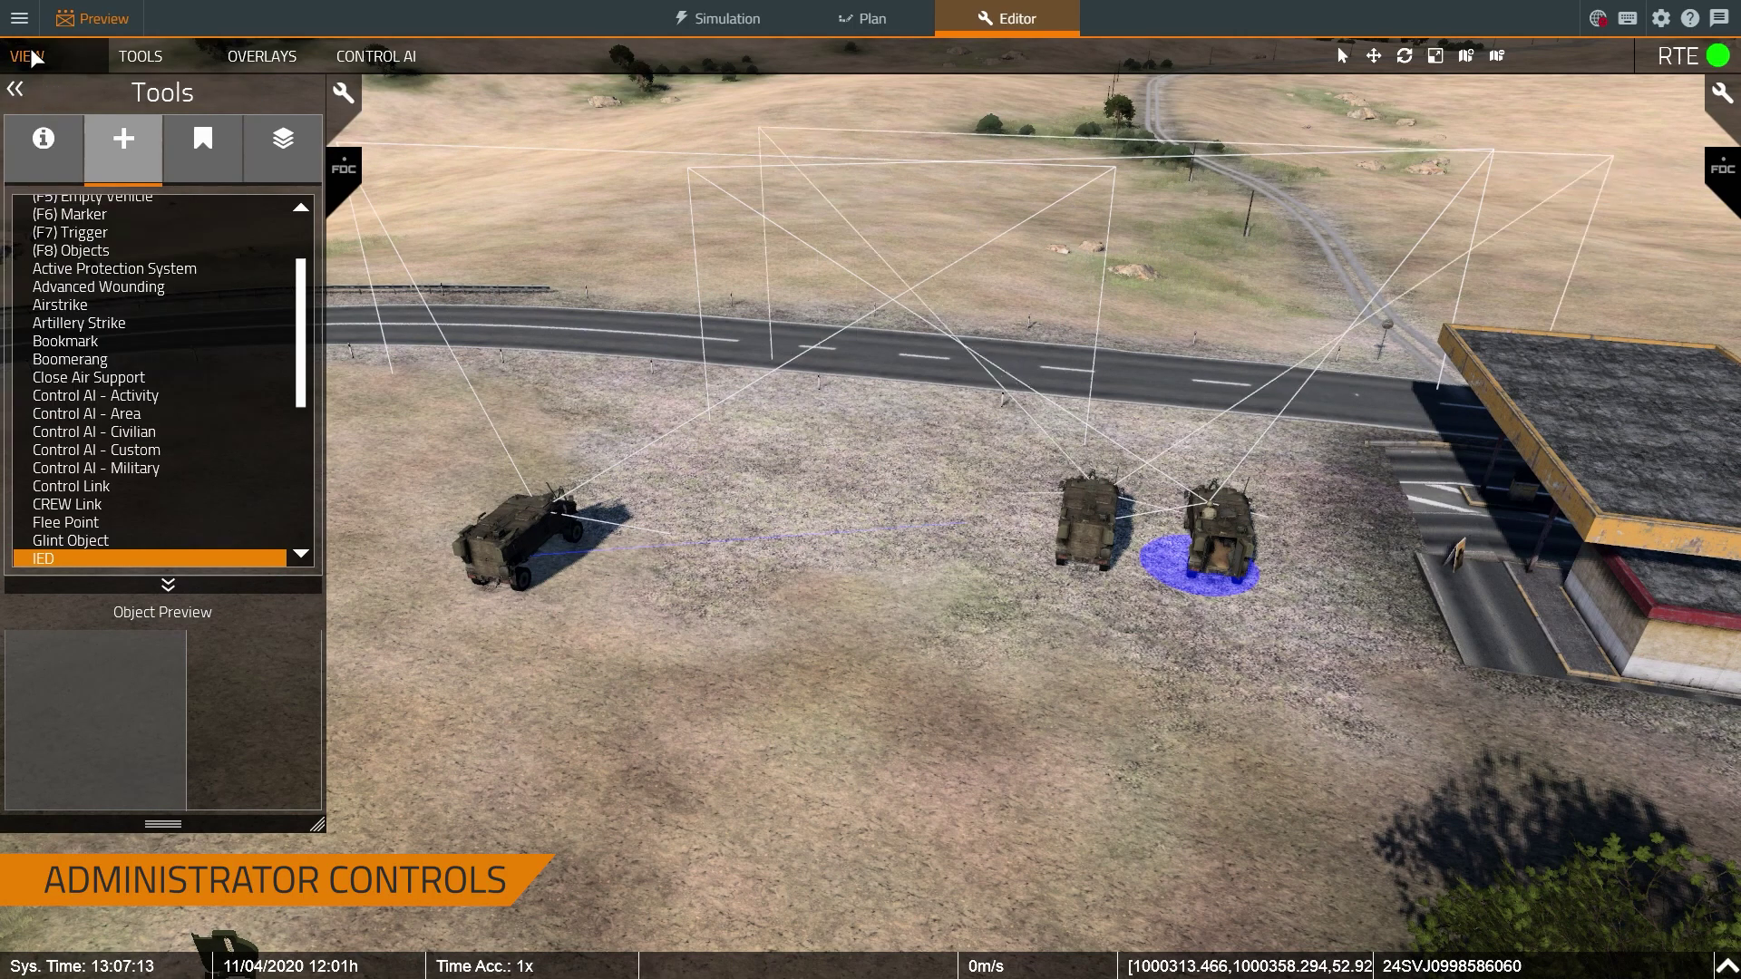
pyautogui.click(27, 56)
pyautogui.click(52, 144)
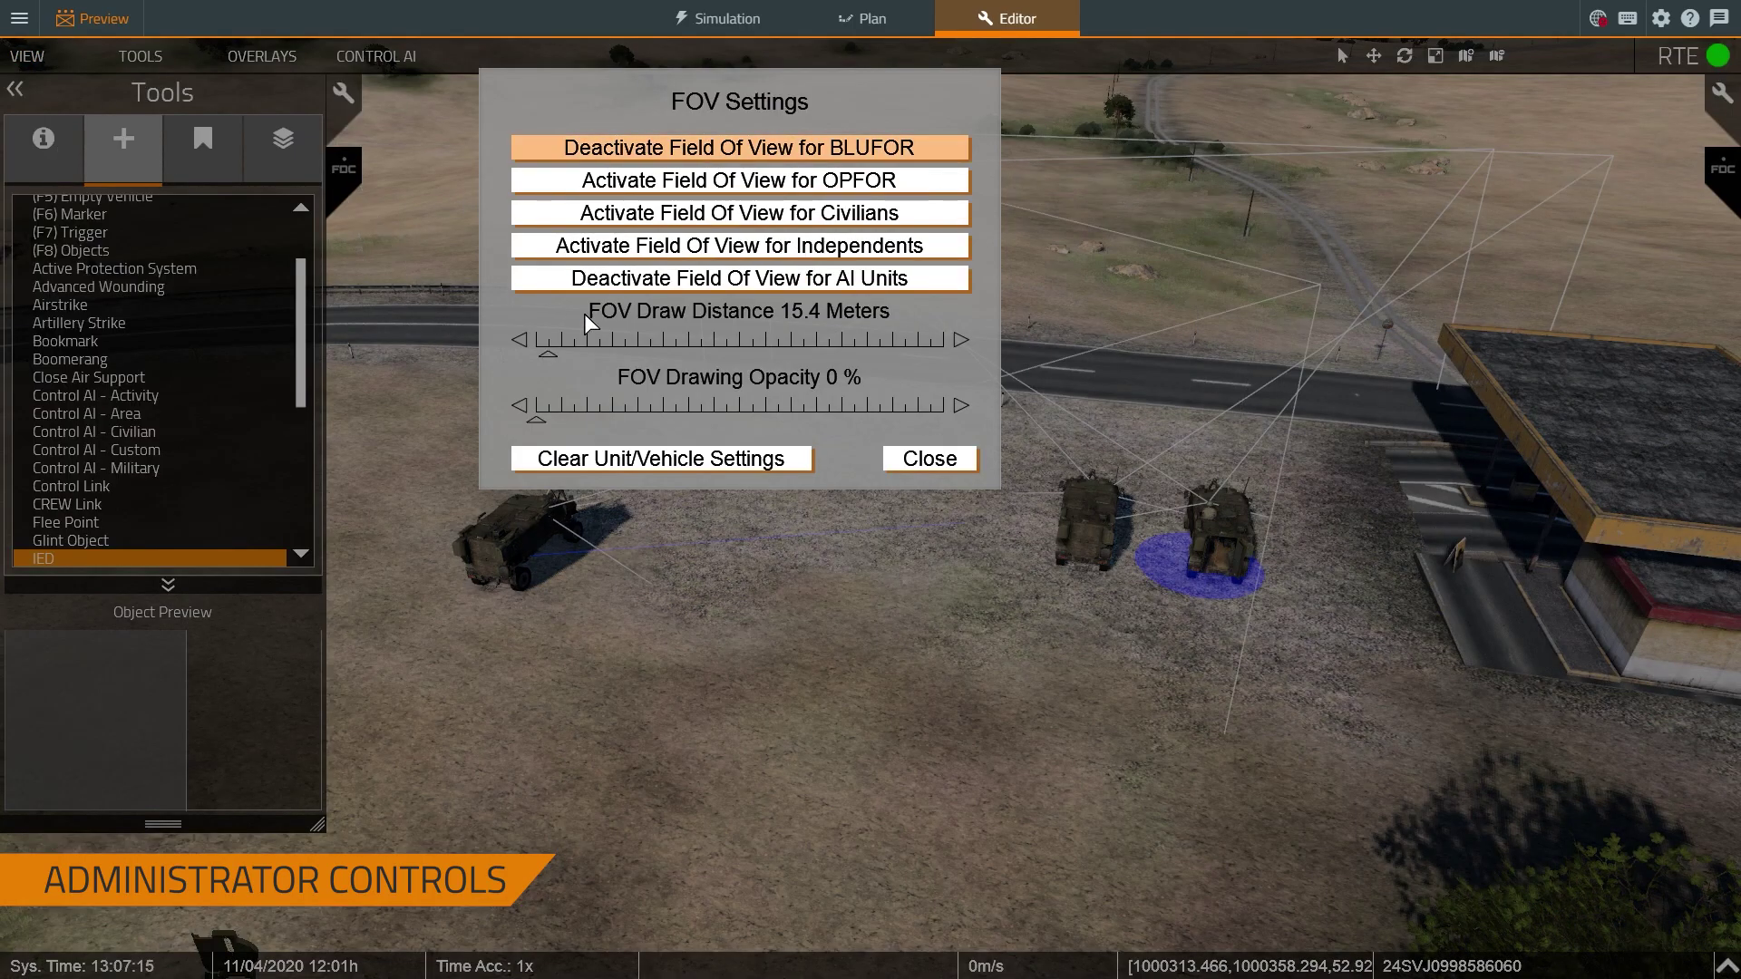
pyautogui.click(649, 279)
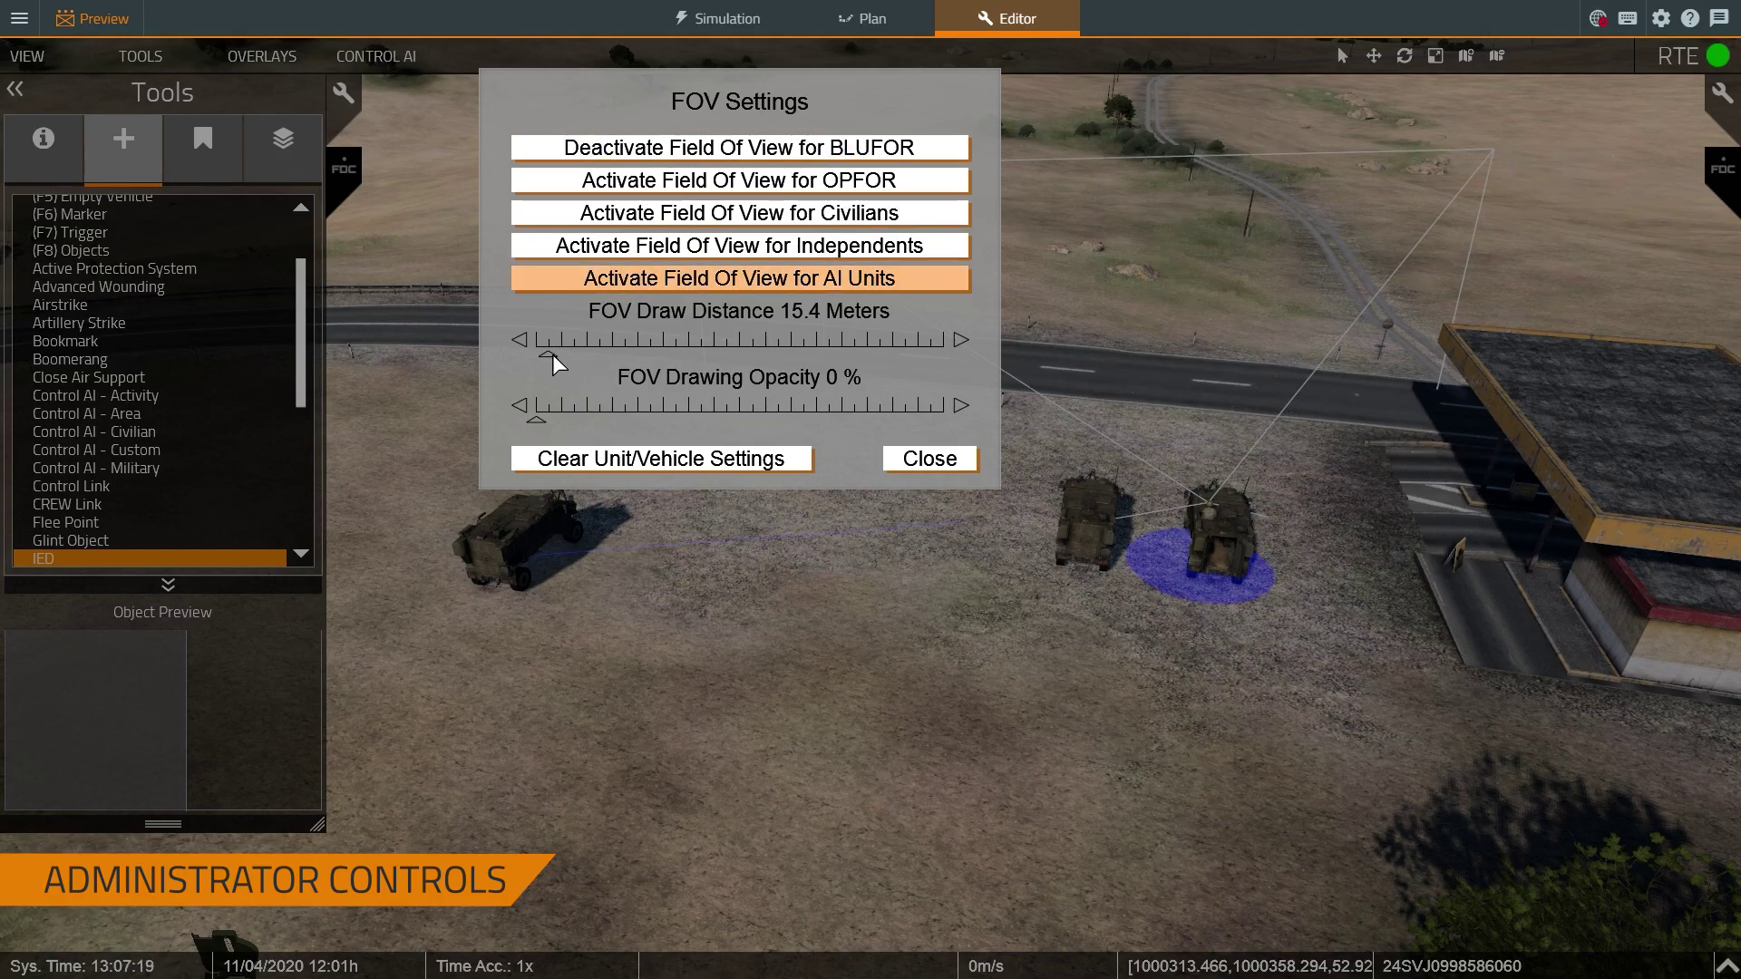
pyautogui.moveTo(556, 363); pyautogui.dragTo(583, 361)
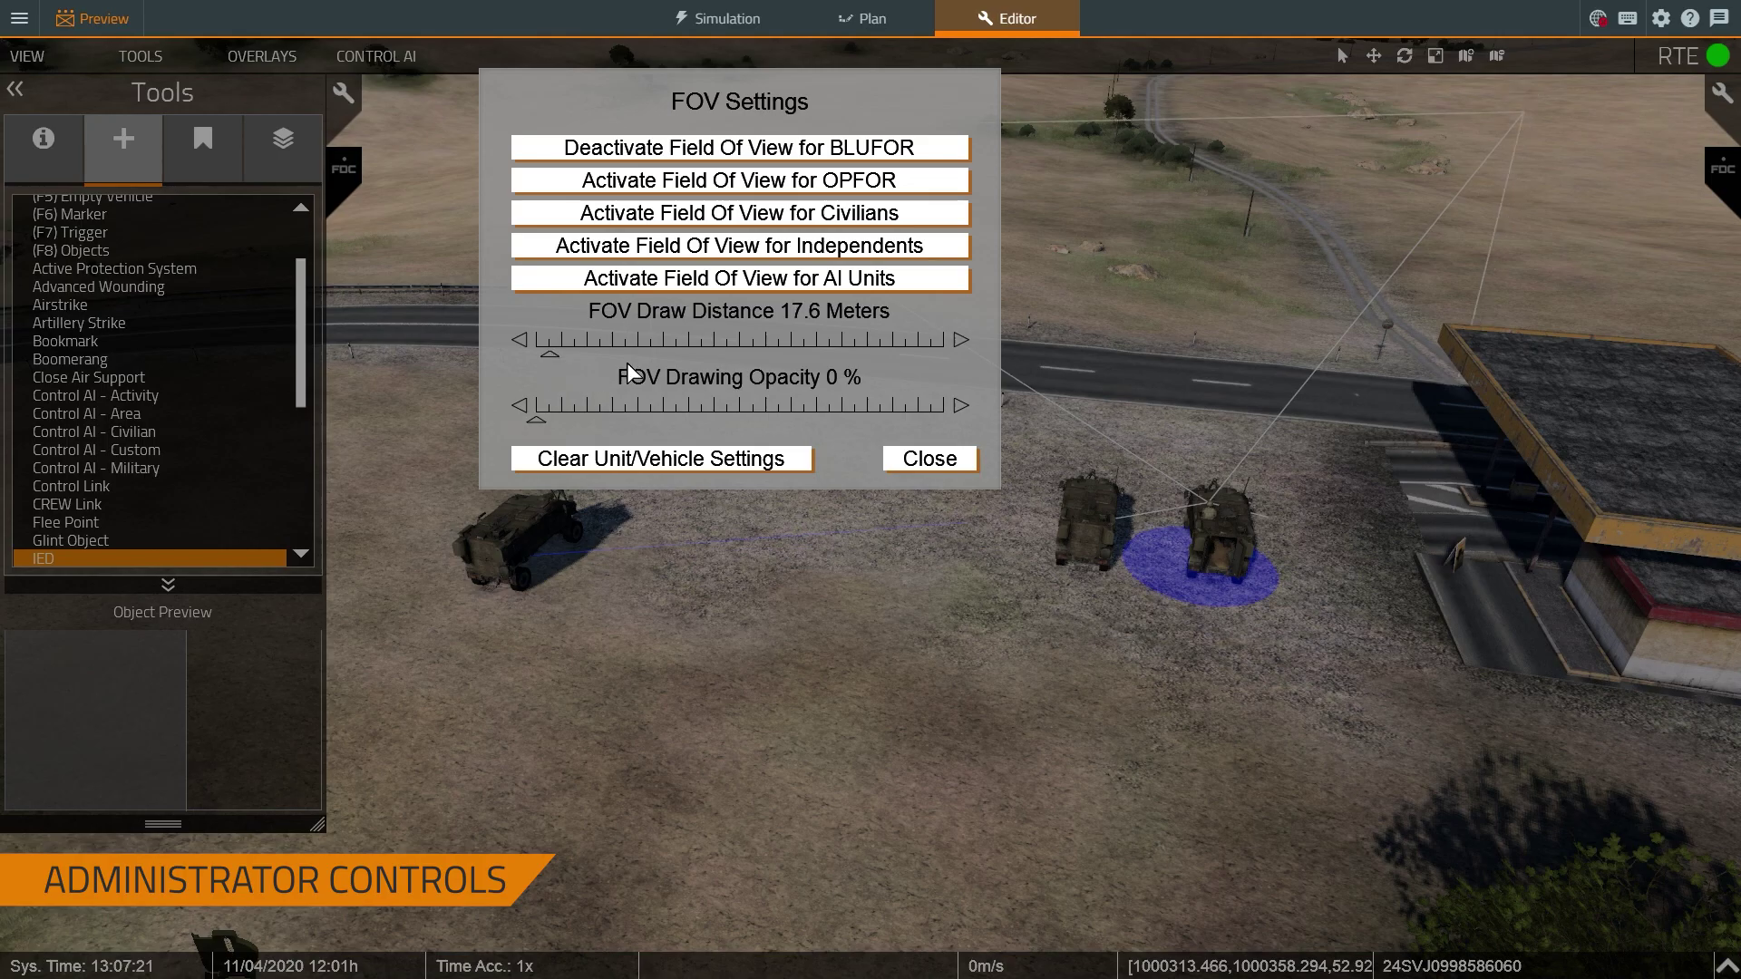
pyautogui.click(925, 465)
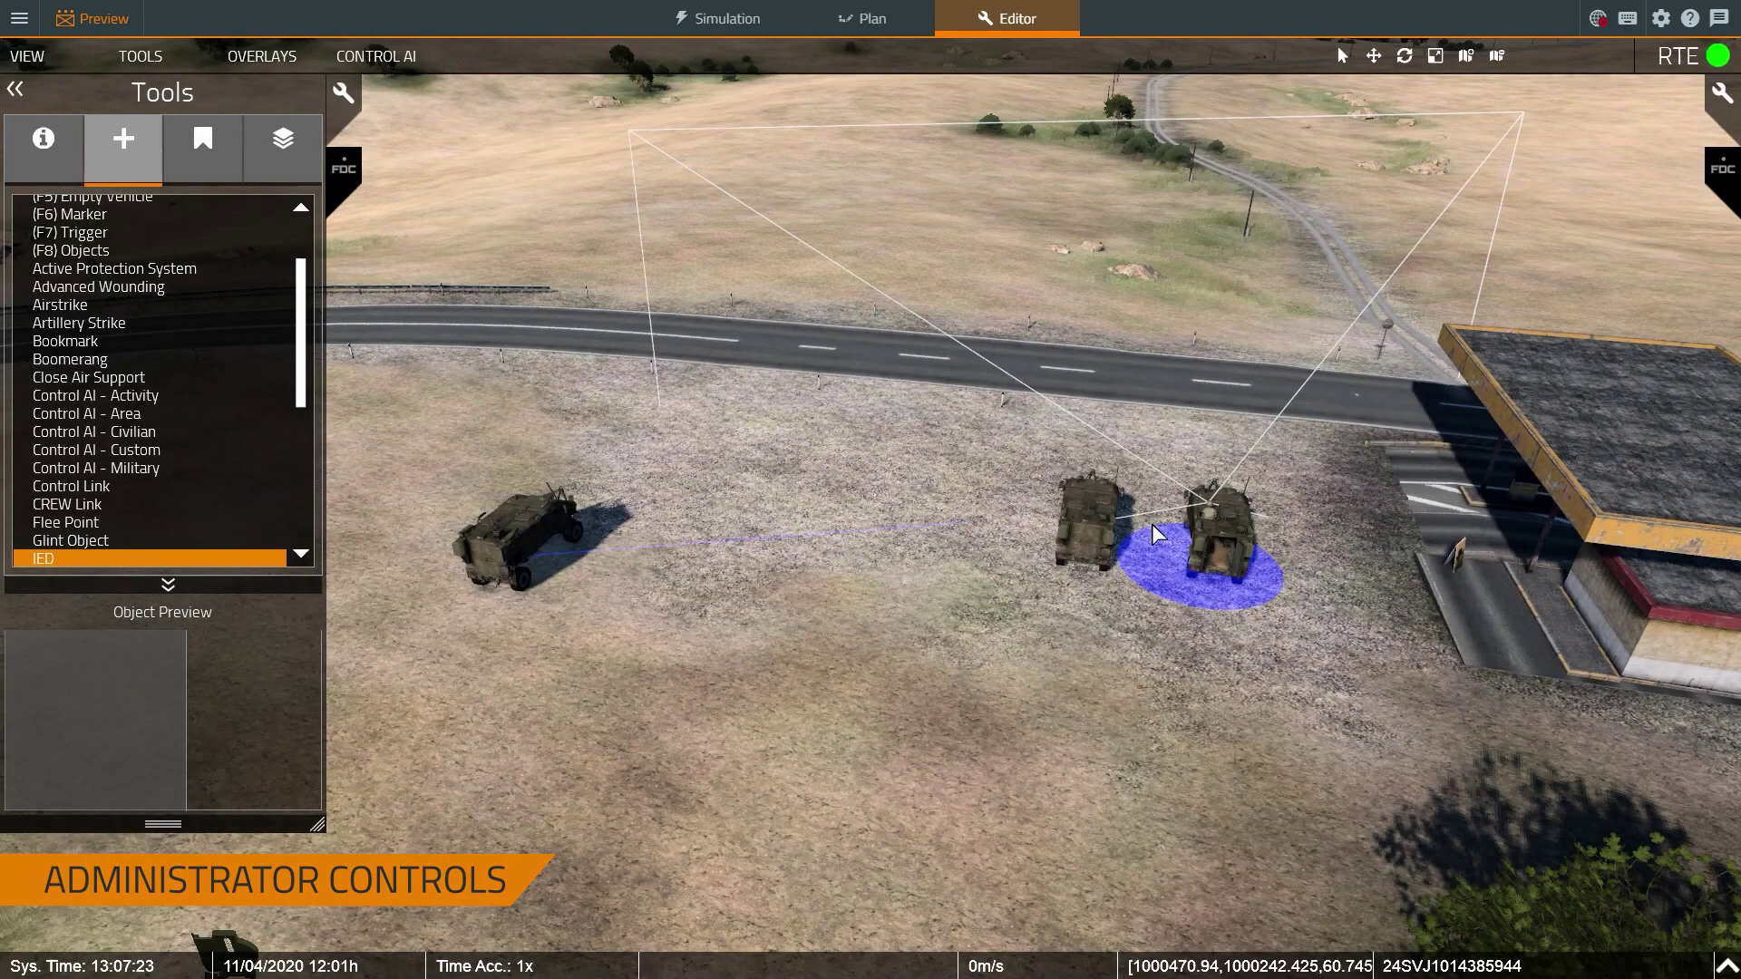
# Order the separated Foxhound to drive to a waypoint in the open field across the road.
pyautogui.moveTo(1232, 528); pyautogui.dragTo(1072, 616, button='right')
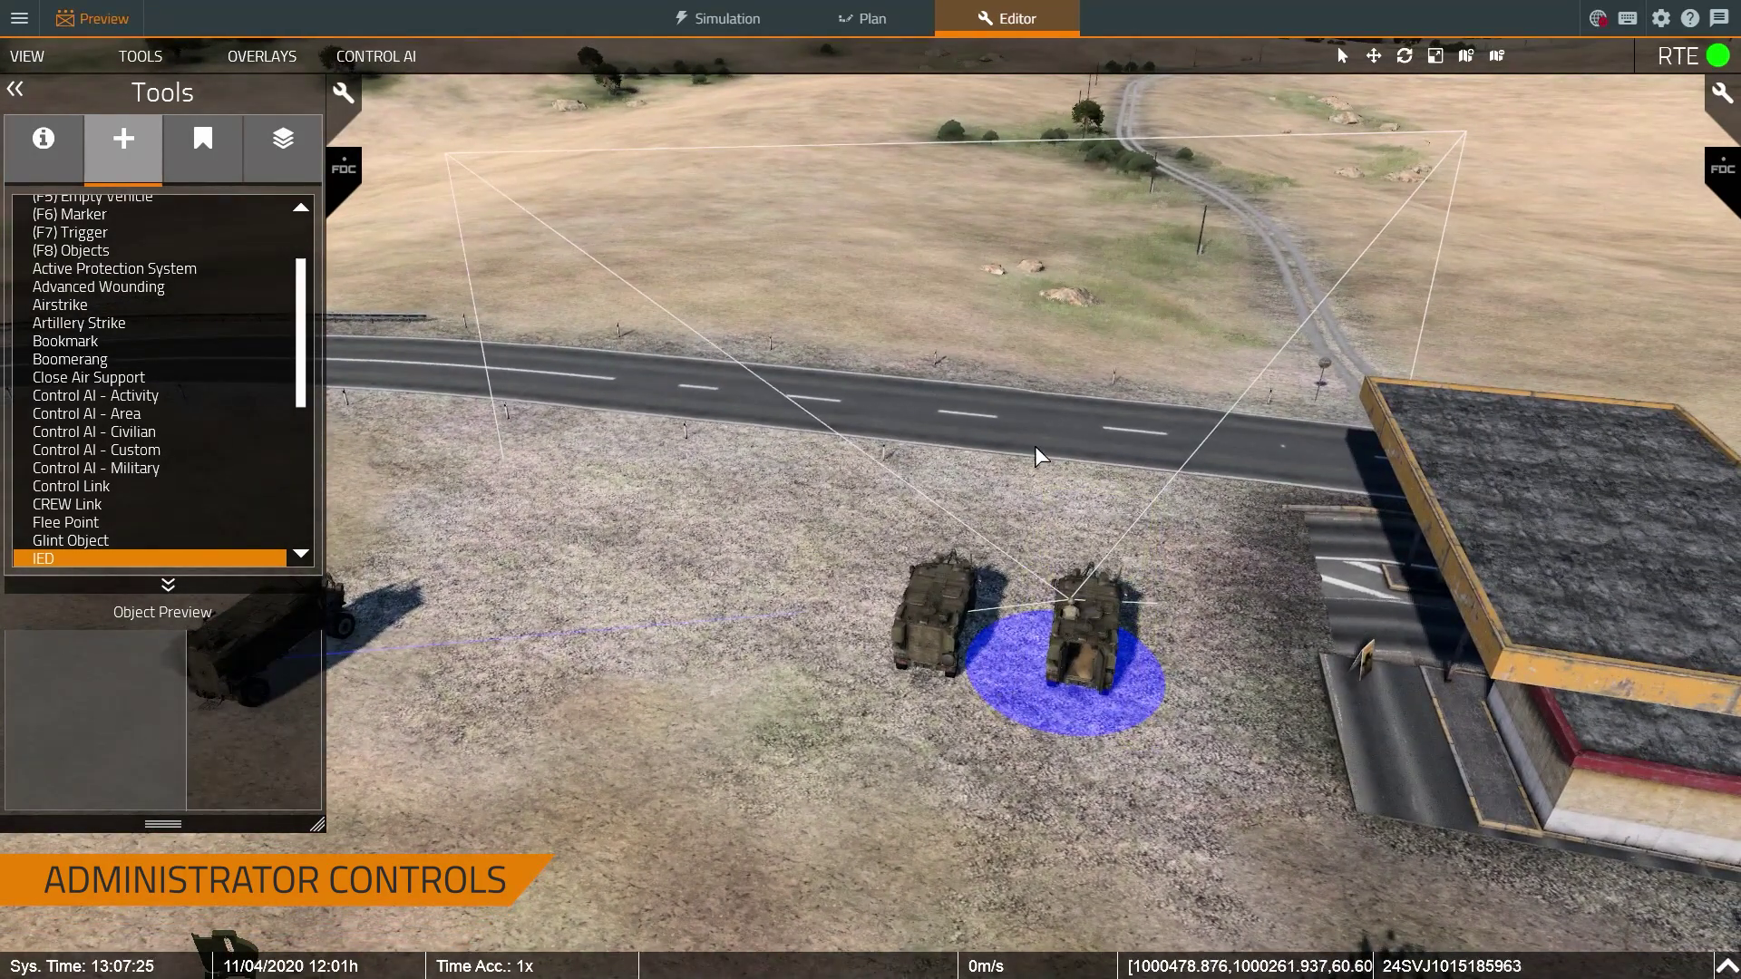
pyautogui.scroll(4, 1005, 590)
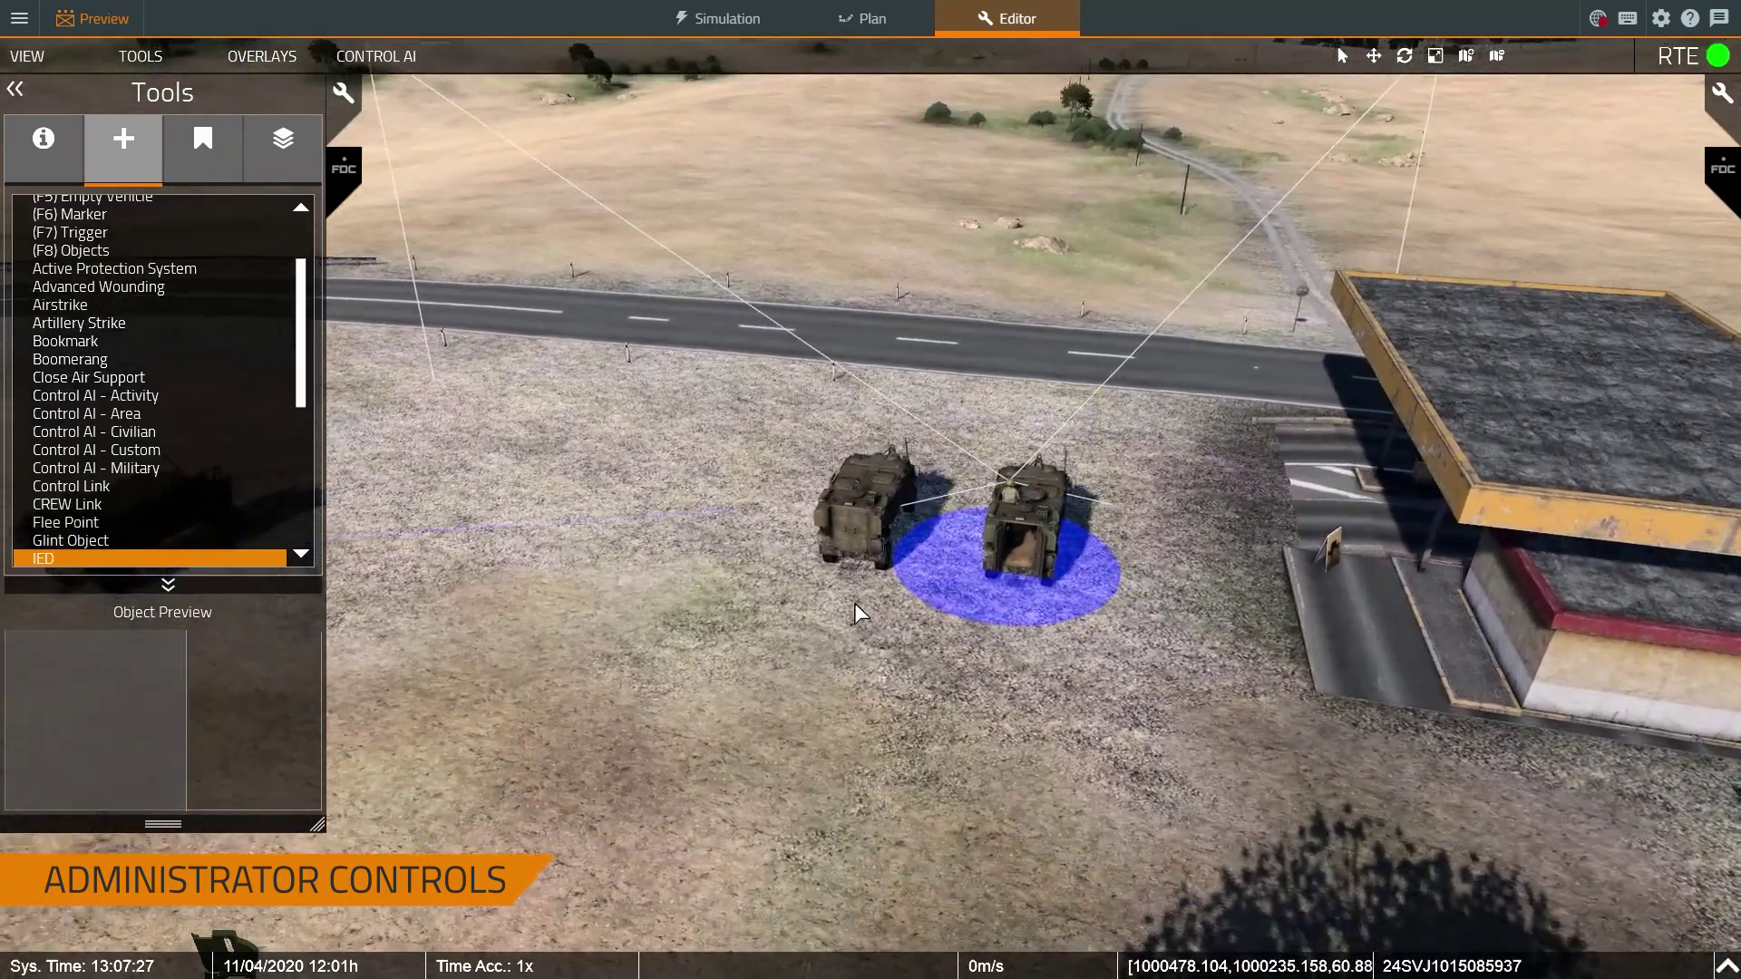
pyautogui.moveTo(855, 604); pyautogui.dragTo(831, 547, button='right')
pyautogui.press('a')
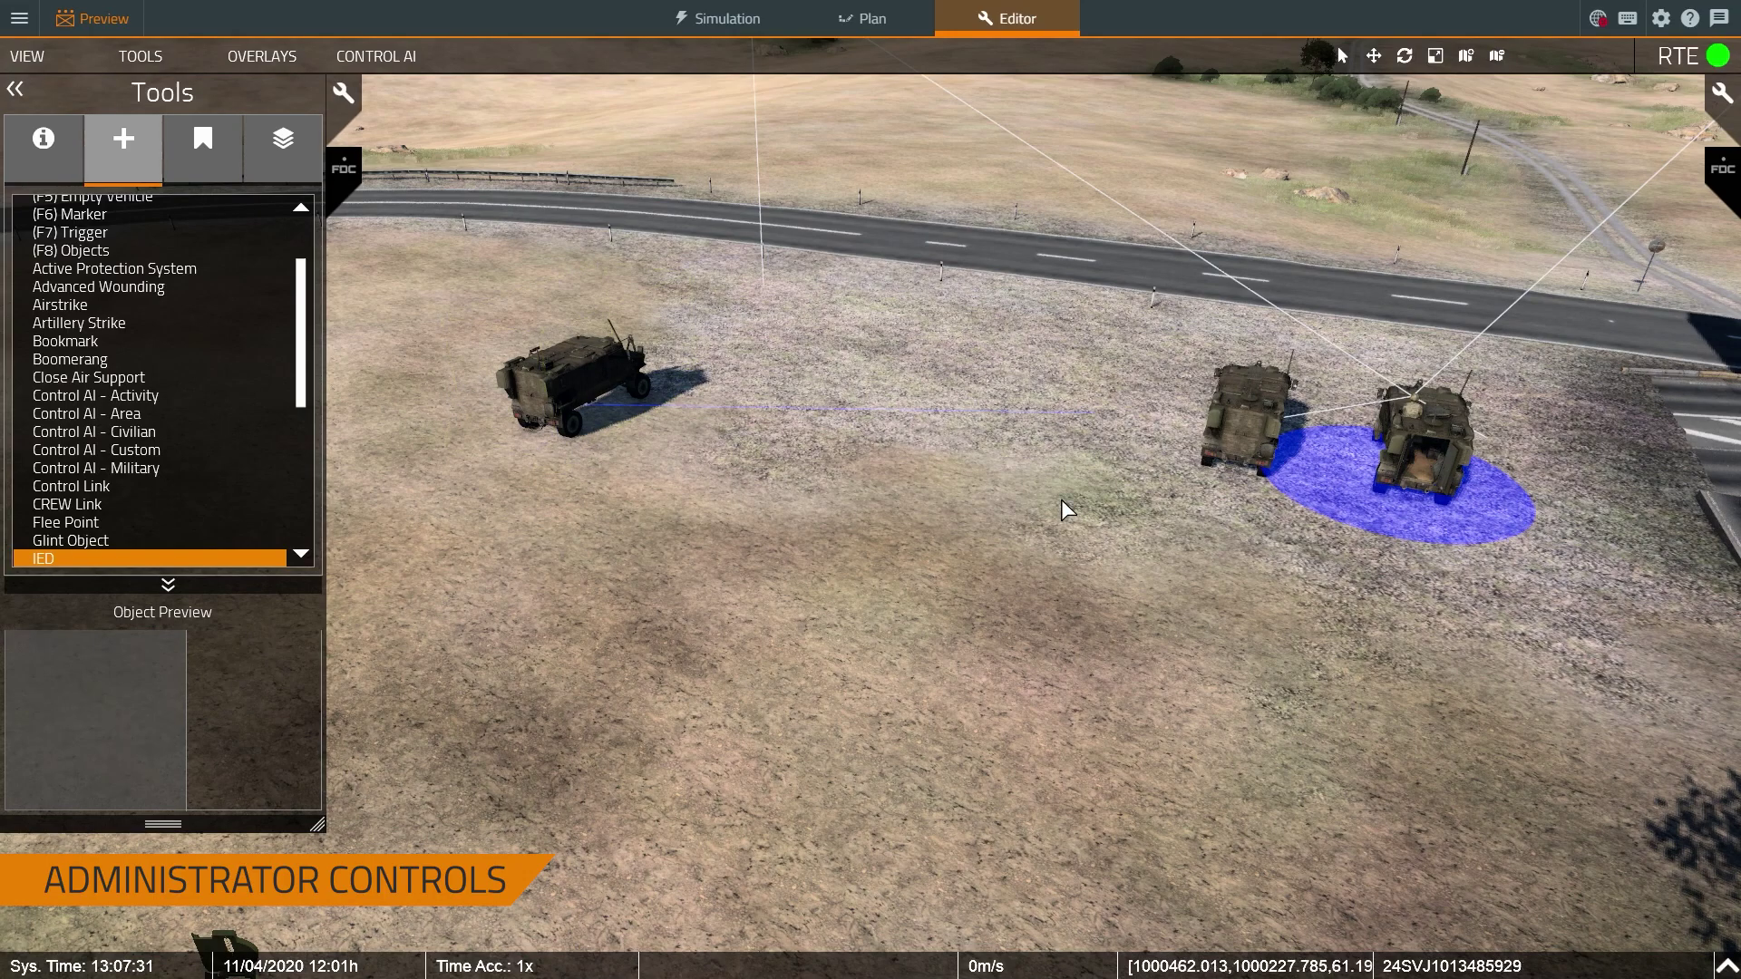
pyautogui.click(591, 392)
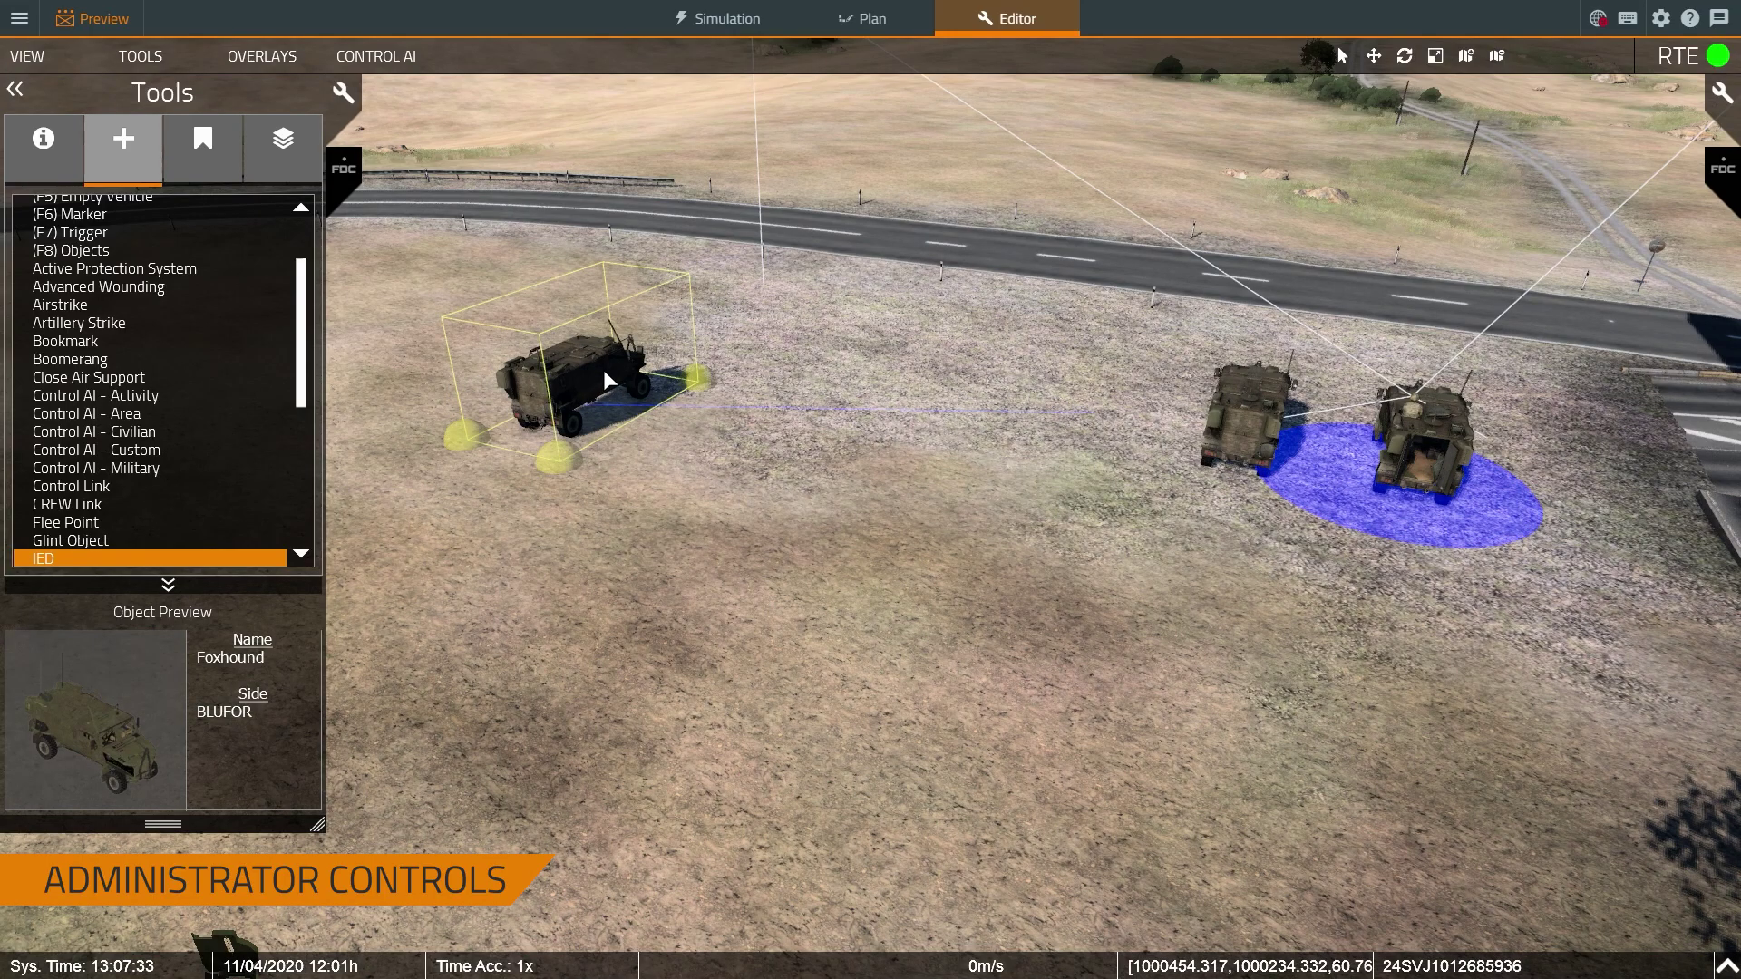
pyautogui.press('q')
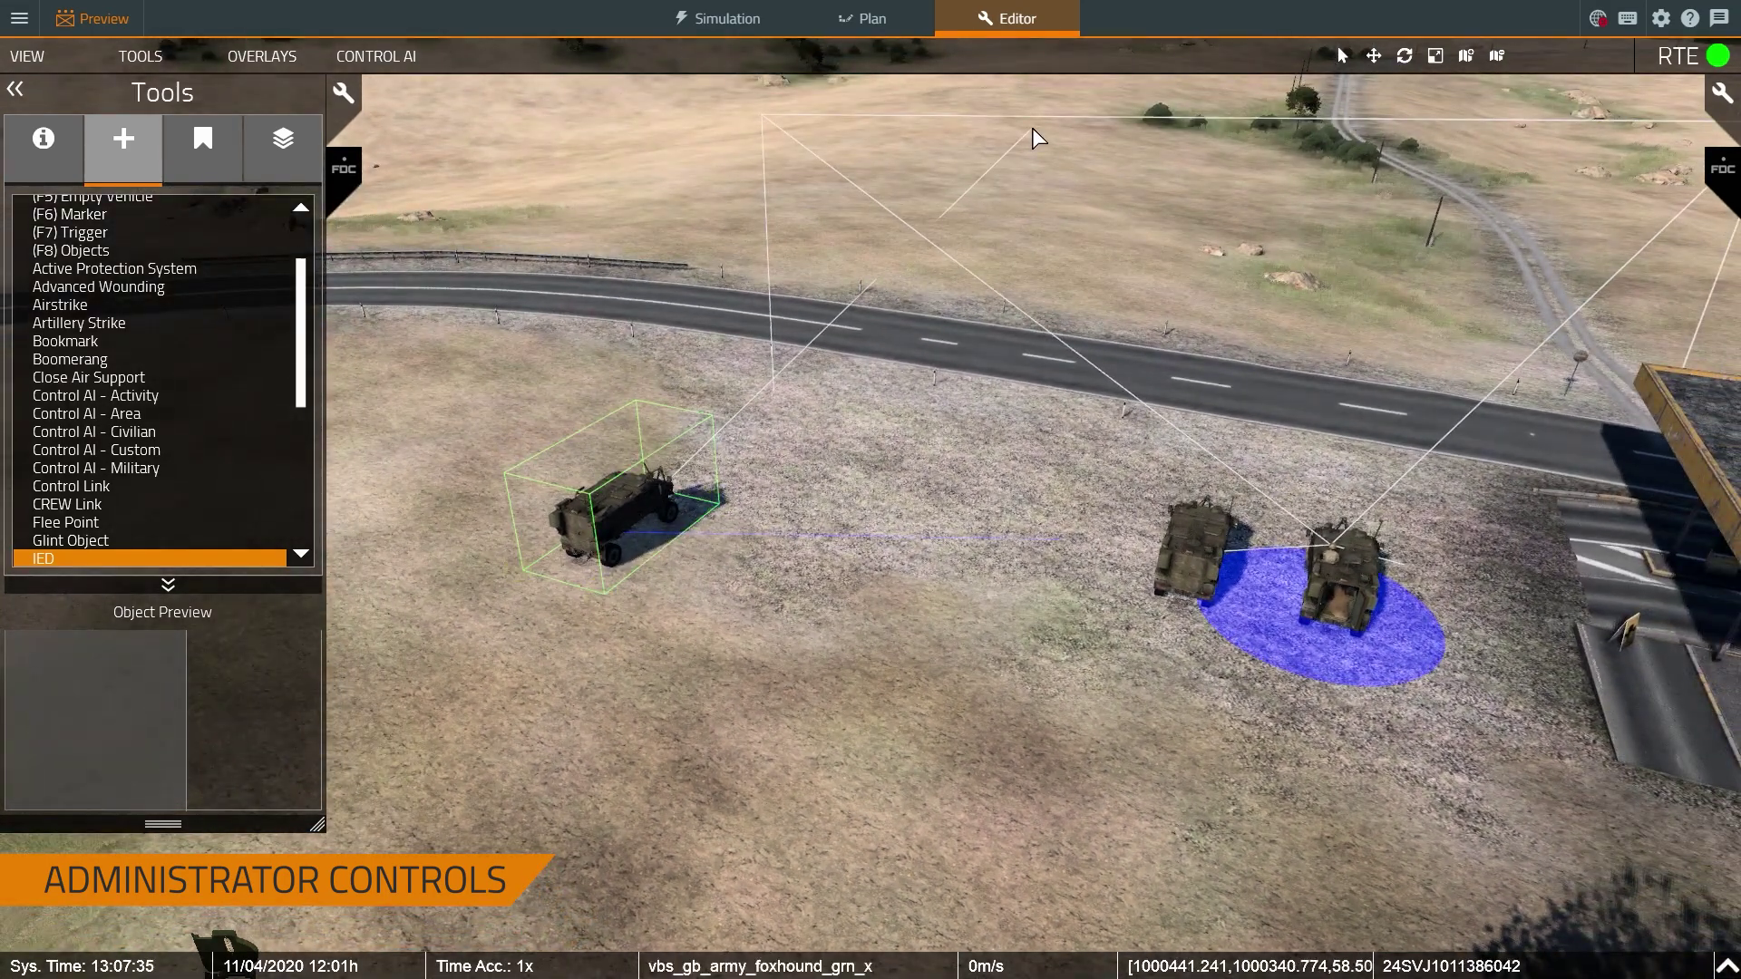
pyautogui.click(1032, 130)
pyautogui.click(918, 898)
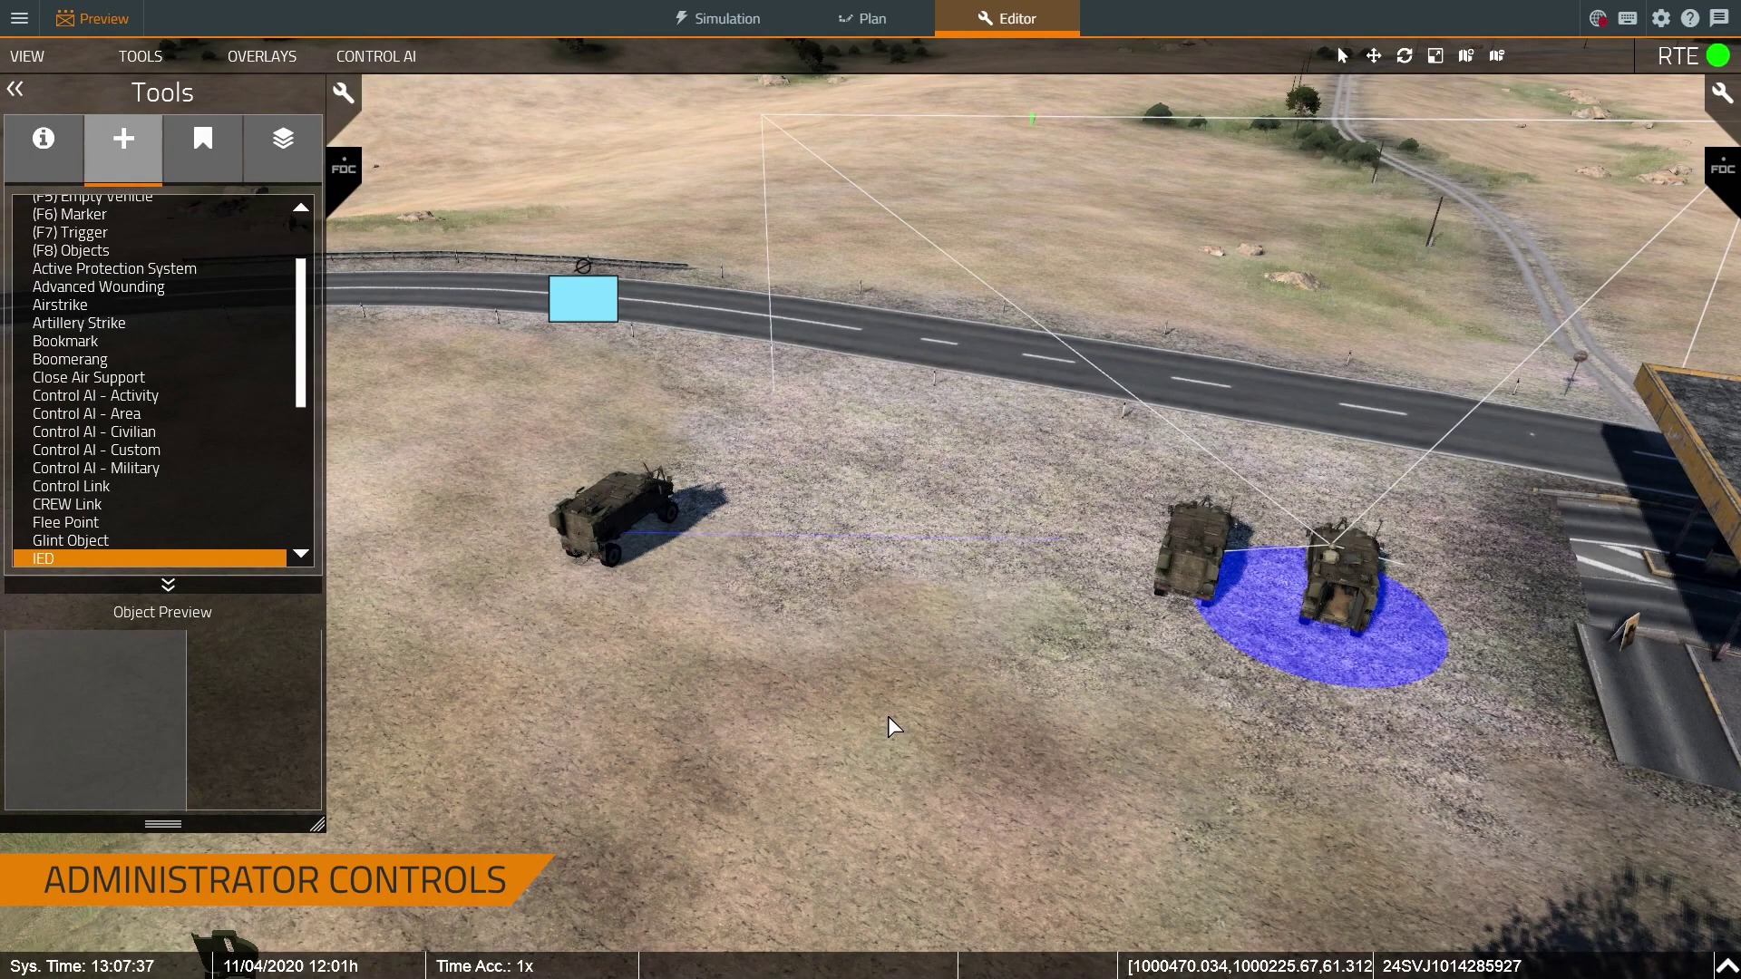
pyautogui.press('w')
pyautogui.moveTo(888, 719); pyautogui.dragTo(835, 723, button='right')
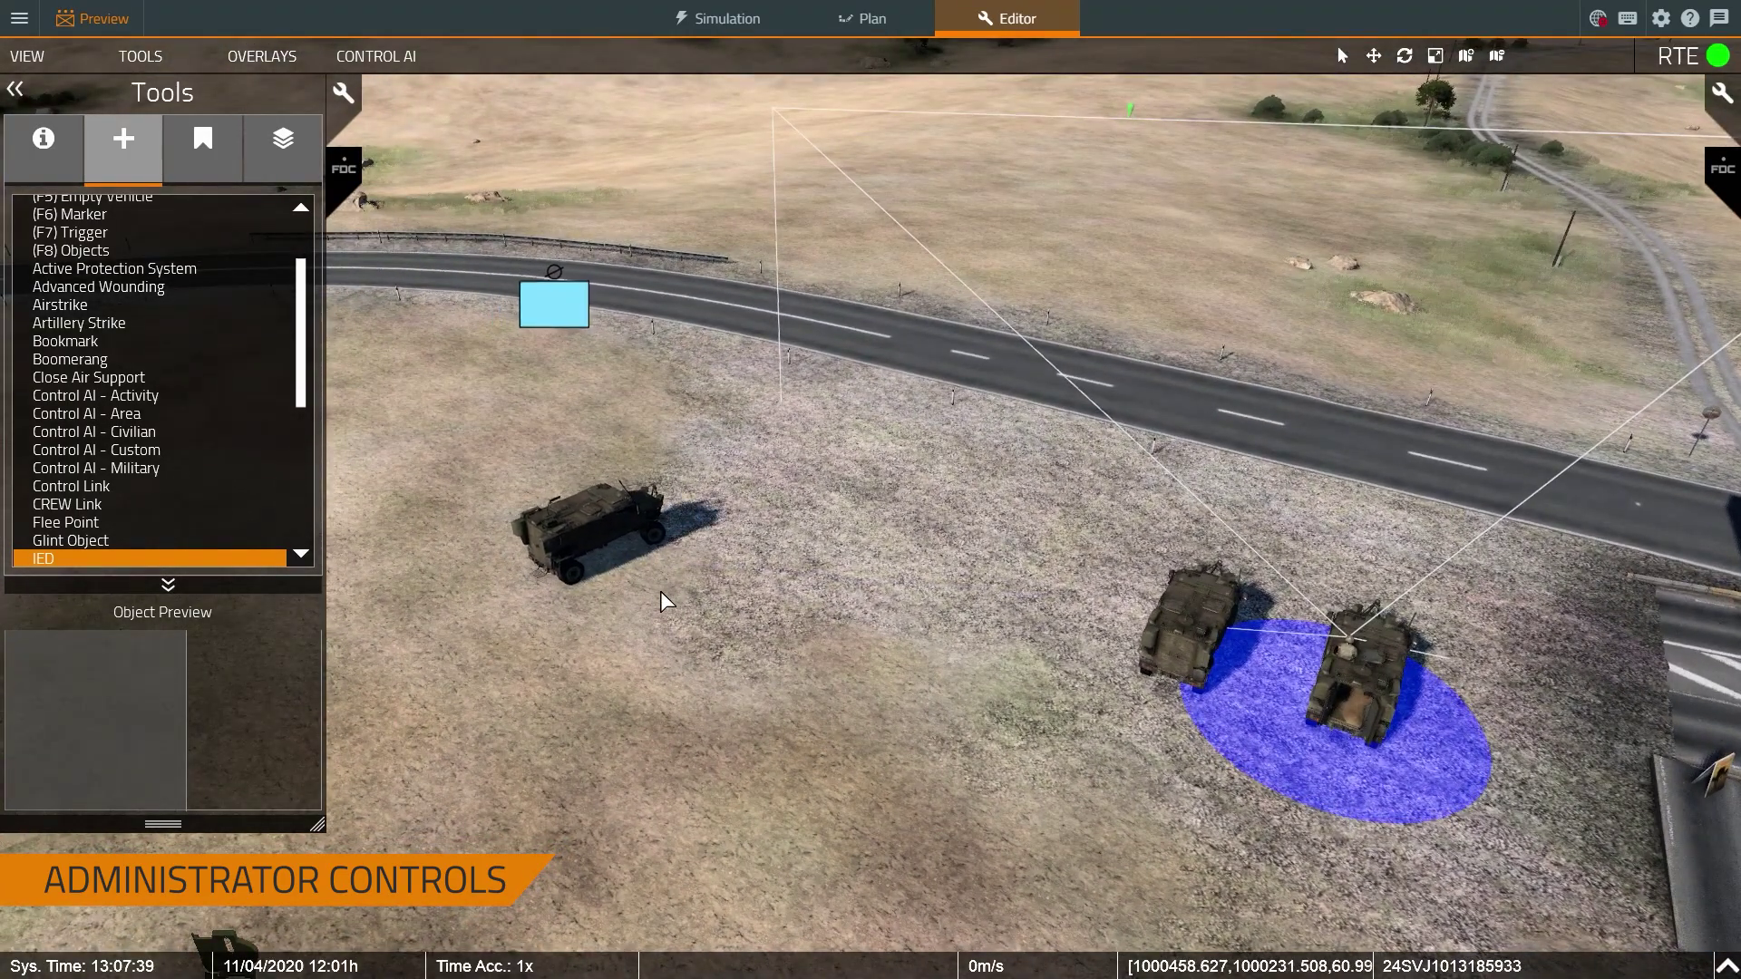
# Move the empty Foxhound parked beside the trainee's vehicle farther away from it, parallel to the road.
pyautogui.moveTo(614, 560); pyautogui.dragTo(917, 540, button='right')
pyautogui.press('w')
pyautogui.press('w')
pyautogui.press('d')
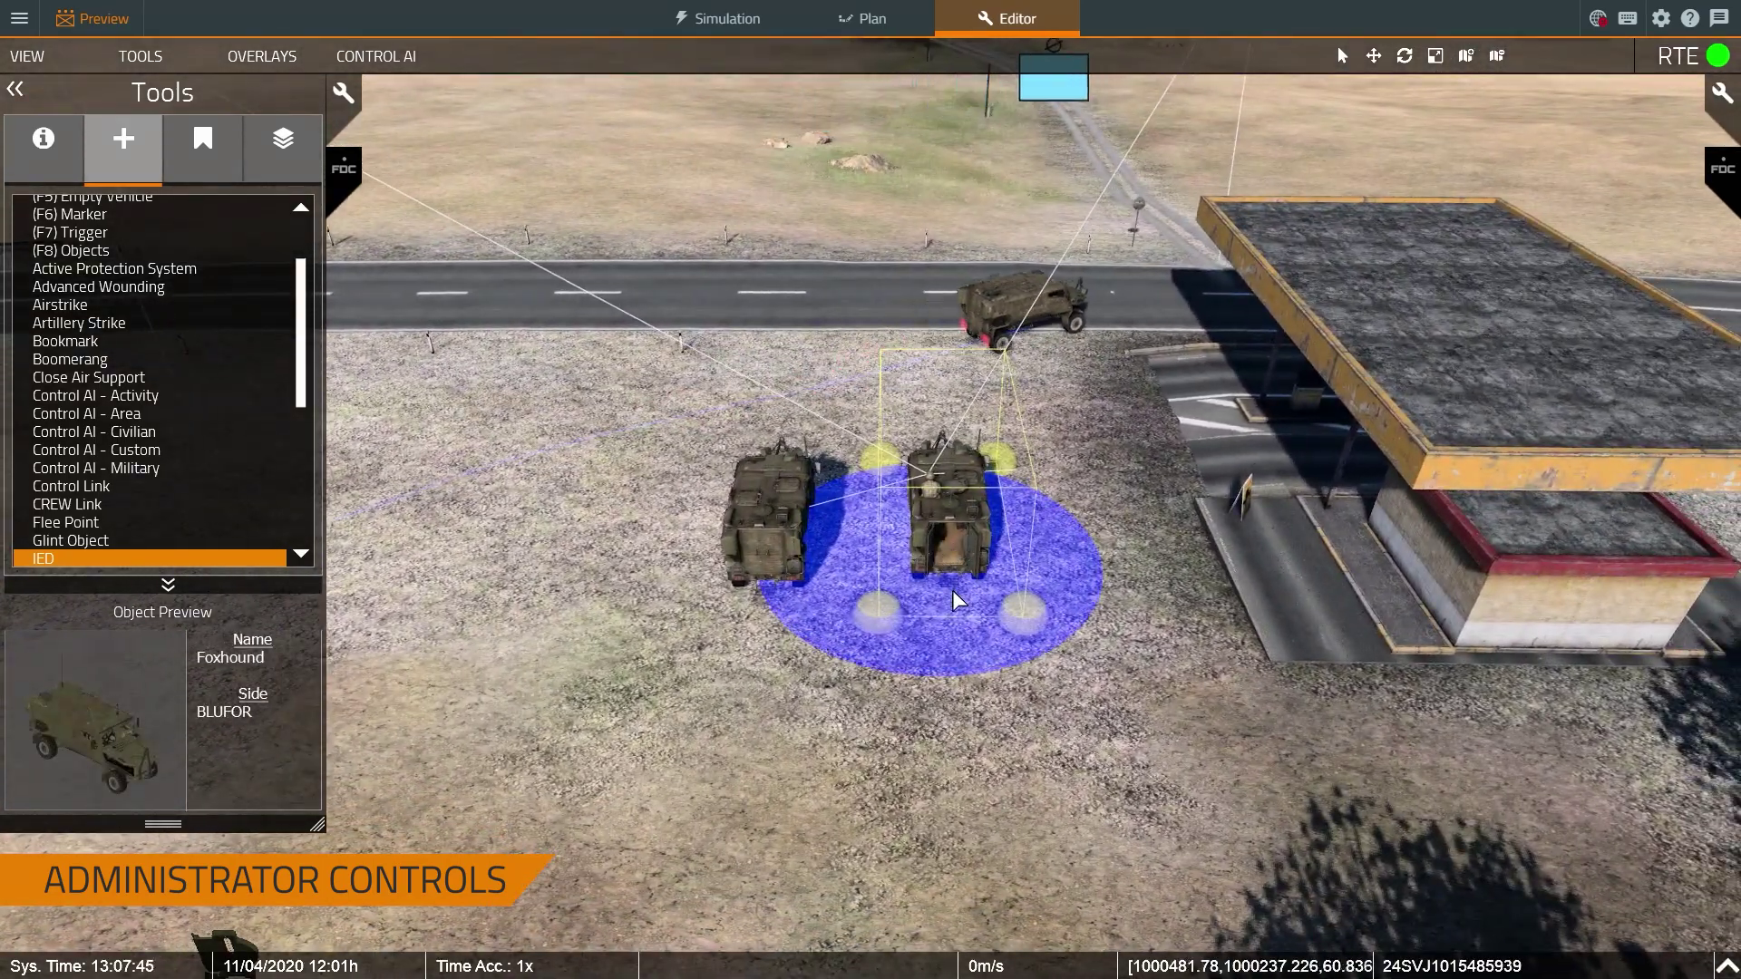
pyautogui.moveTo(771, 551); pyautogui.dragTo(538, 542)
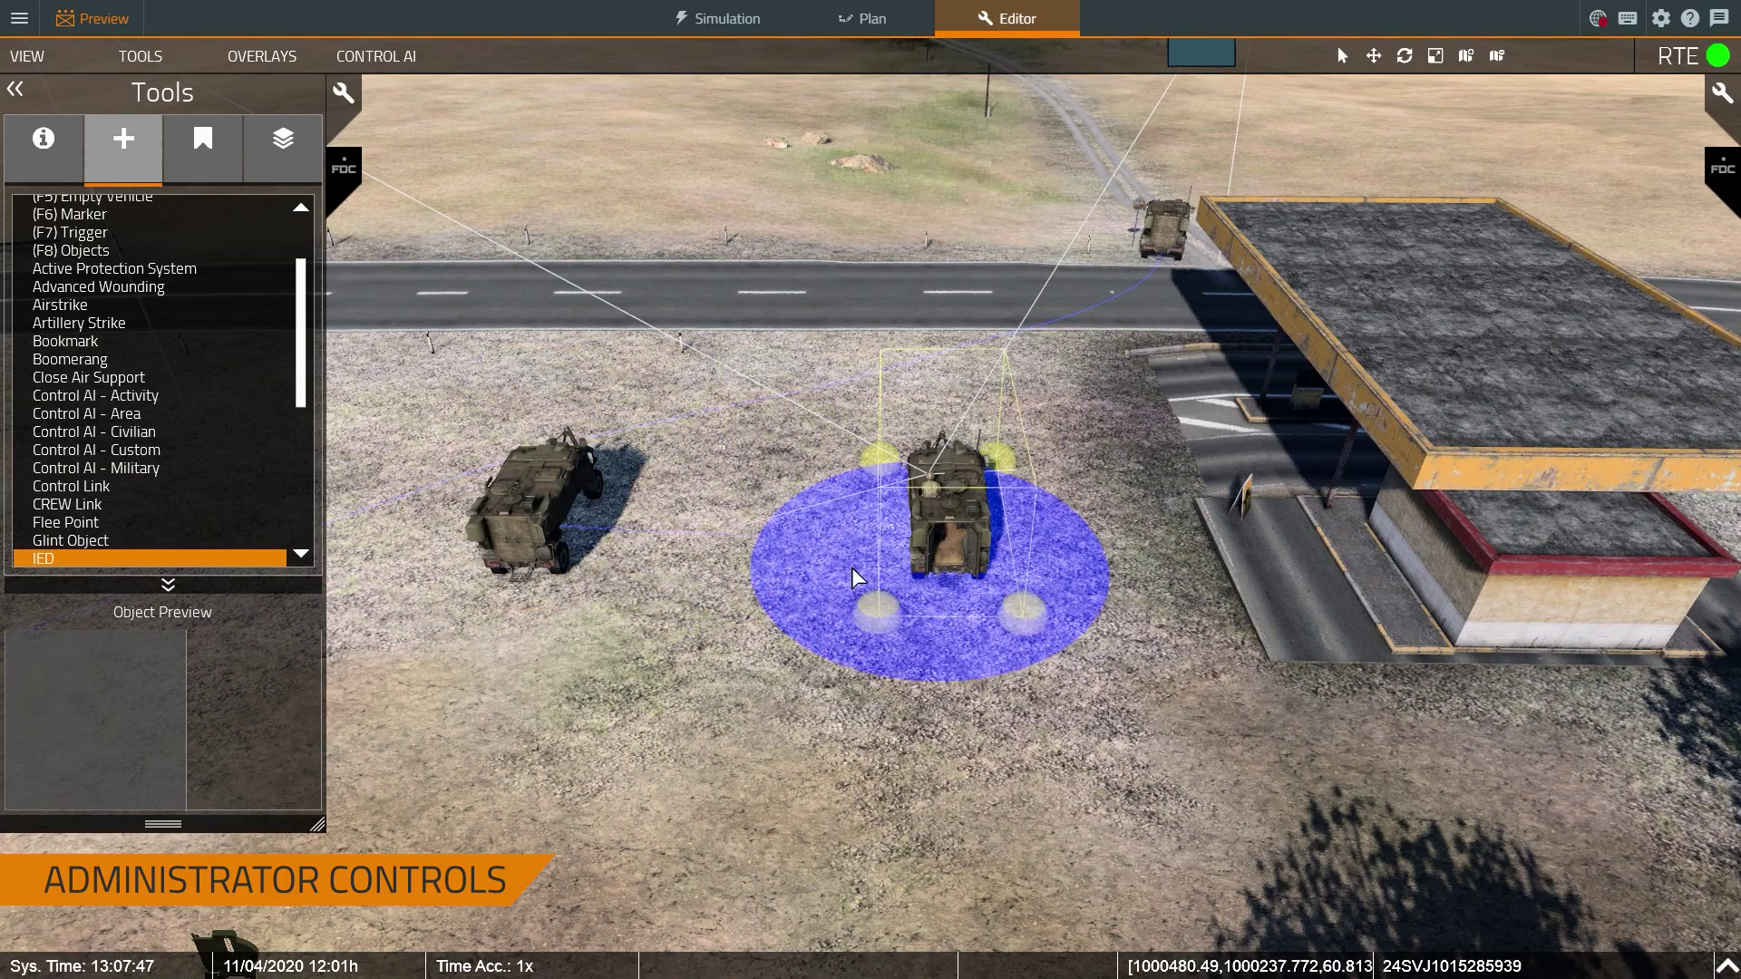
# Reposition the trainee's Foxhound slightly forward toward the road.
pyautogui.moveTo(867, 586); pyautogui.dragTo(842, 538, button='right')
pyautogui.press('a')
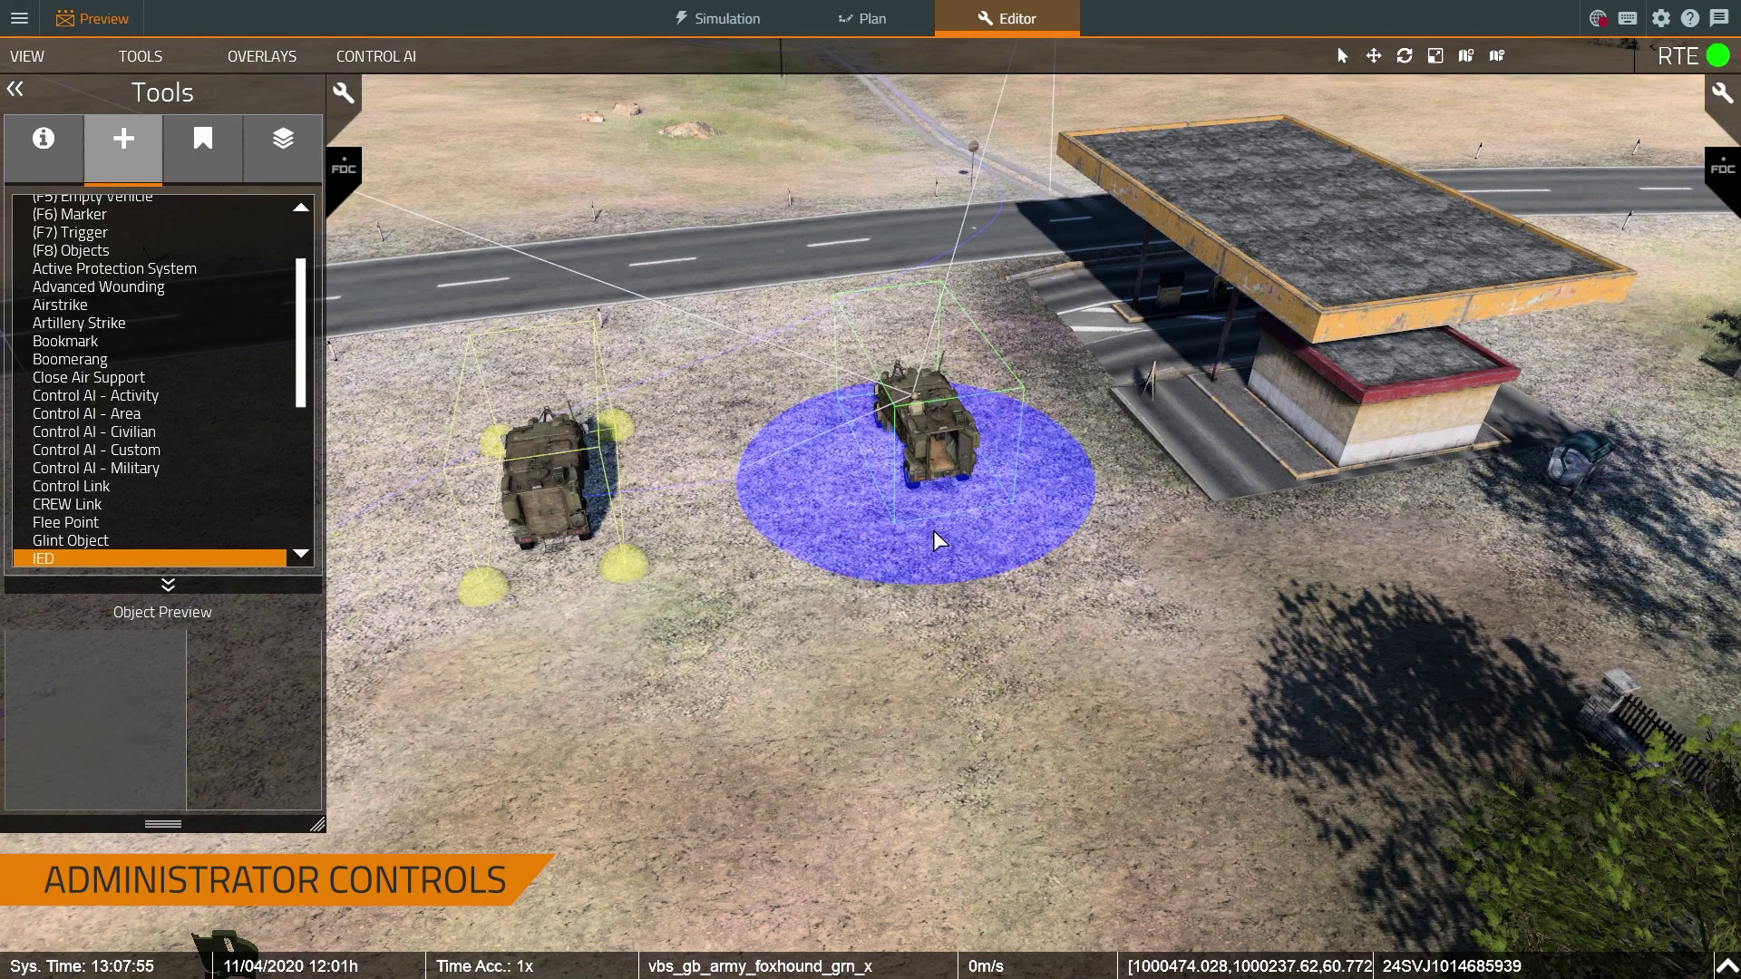
pyautogui.click(926, 475)
pyautogui.click(920, 561)
pyautogui.press('w')
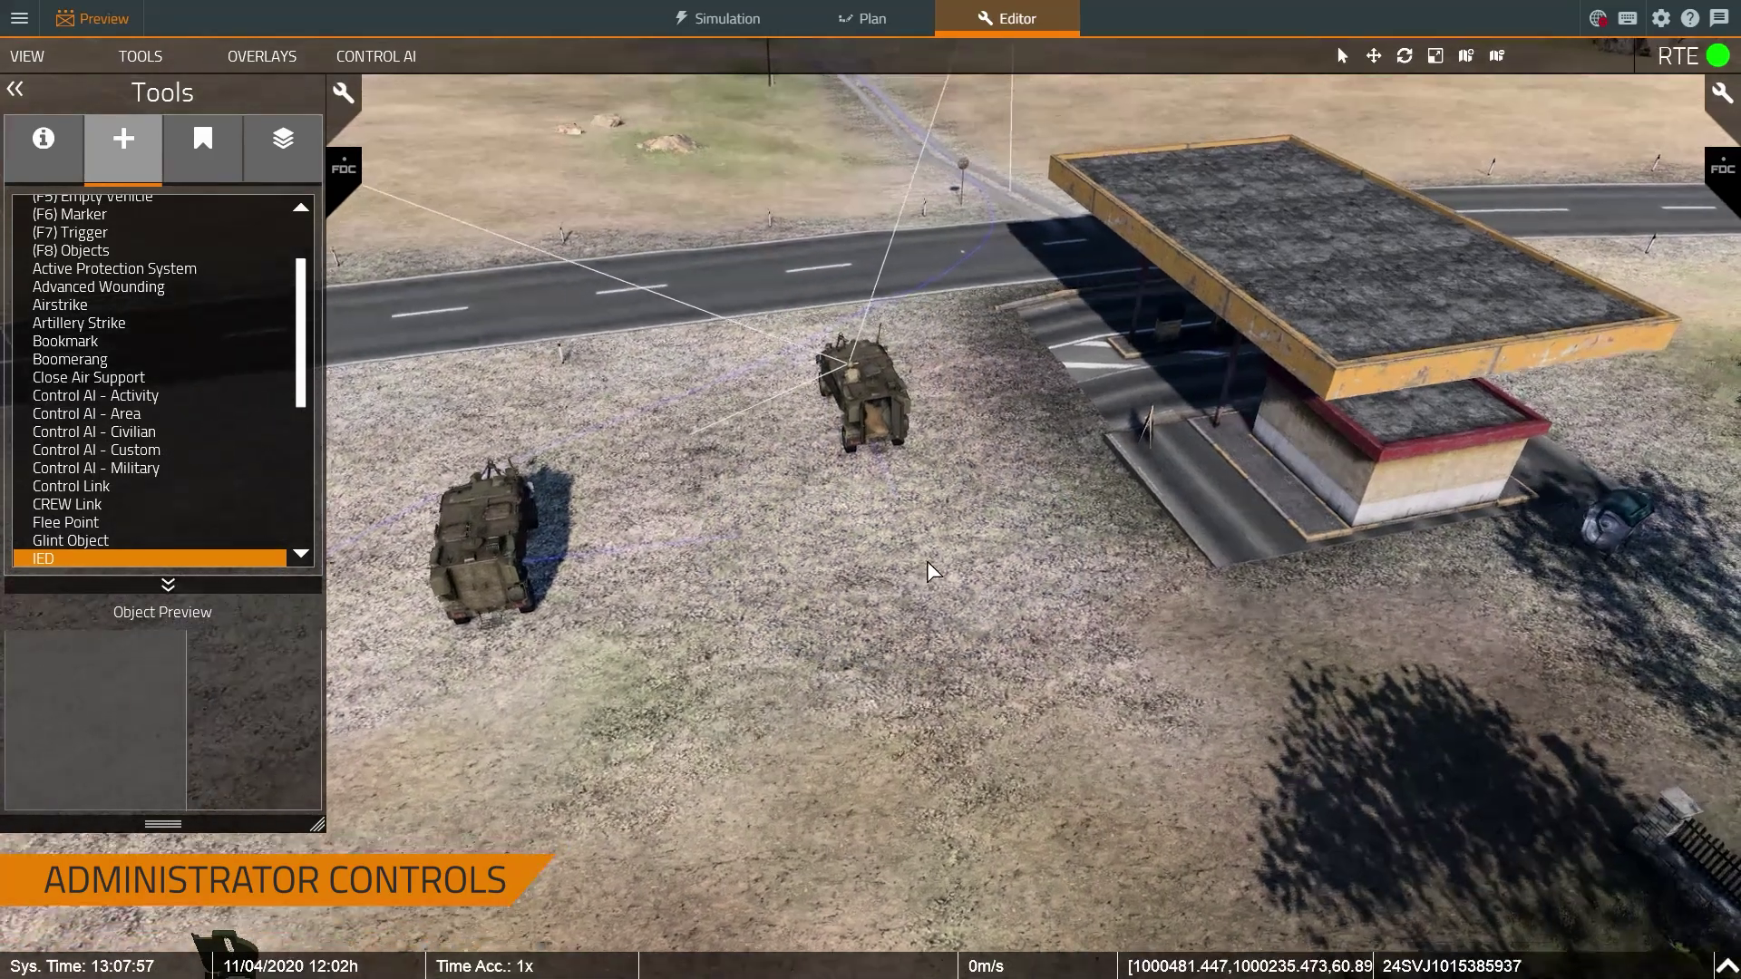
# Locate the AT Mine with Fuse closest to the vehicles on the 2D map and display its available commands.
pyautogui.moveTo(932, 564); pyautogui.dragTo(704, 539, button='right')
pyautogui.press('d')
pyautogui.press('d')
pyautogui.press('s')
pyautogui.press('d')
pyautogui.press('m')
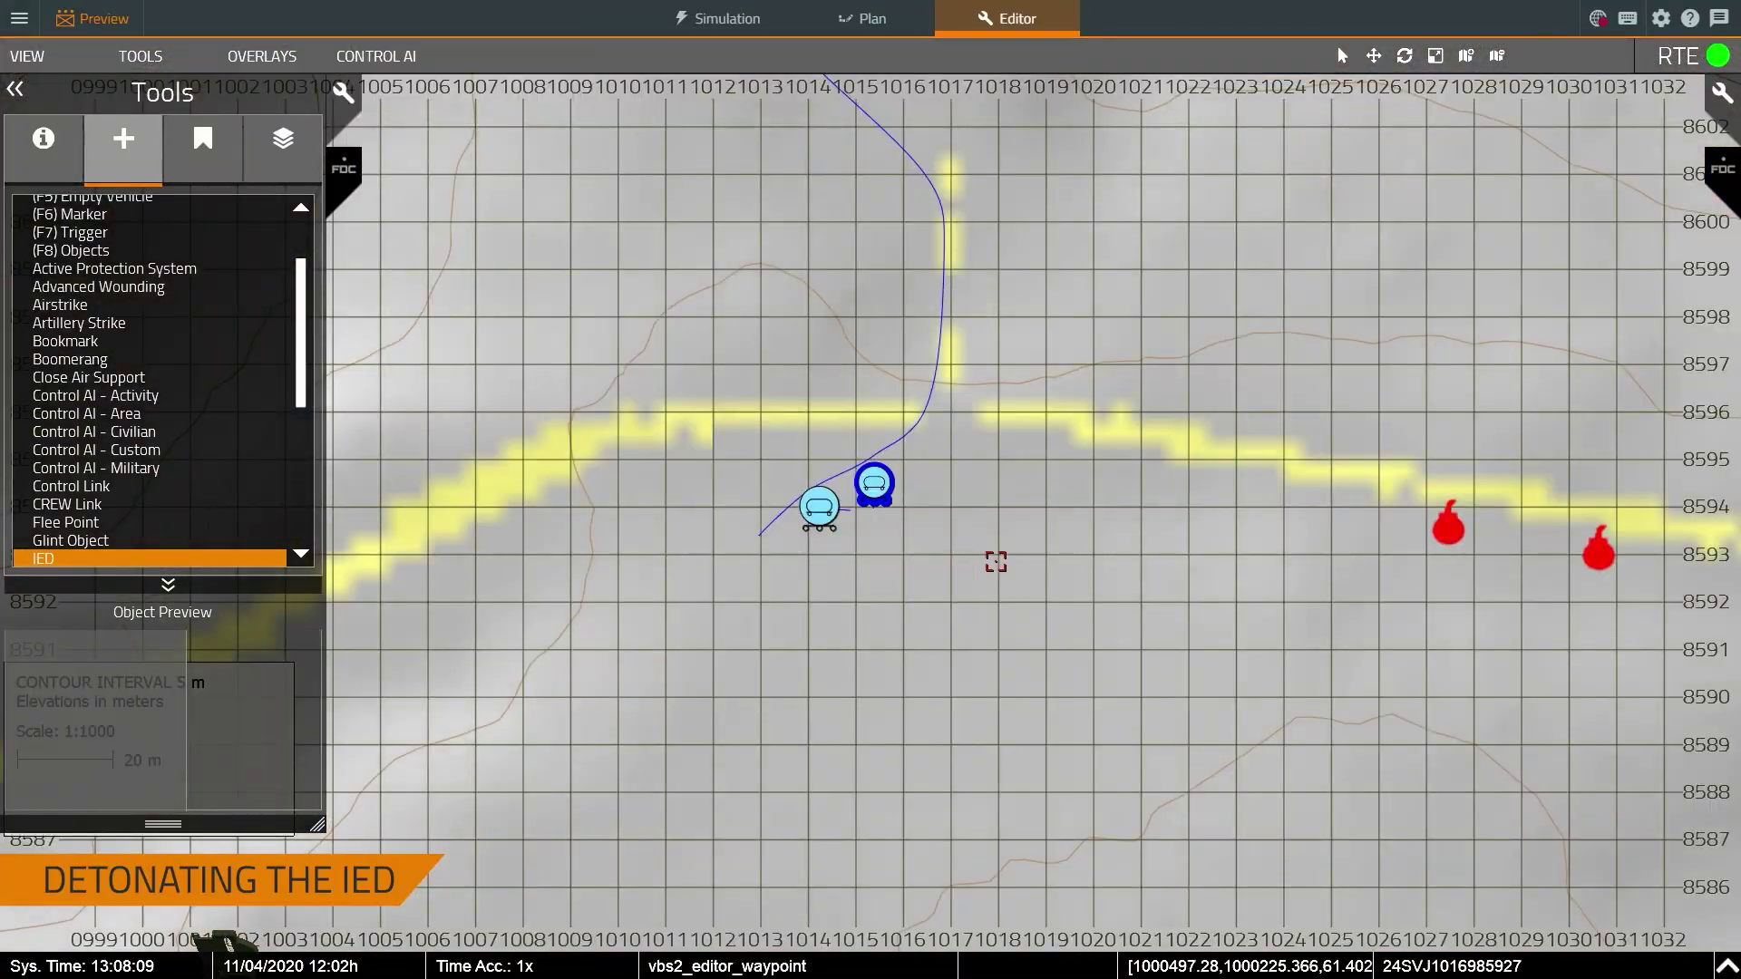
pyautogui.scroll(-2, 995, 560)
pyautogui.scroll(2, 1154, 551)
pyautogui.scroll(1, 1166, 510)
pyautogui.scroll(2, 1167, 509)
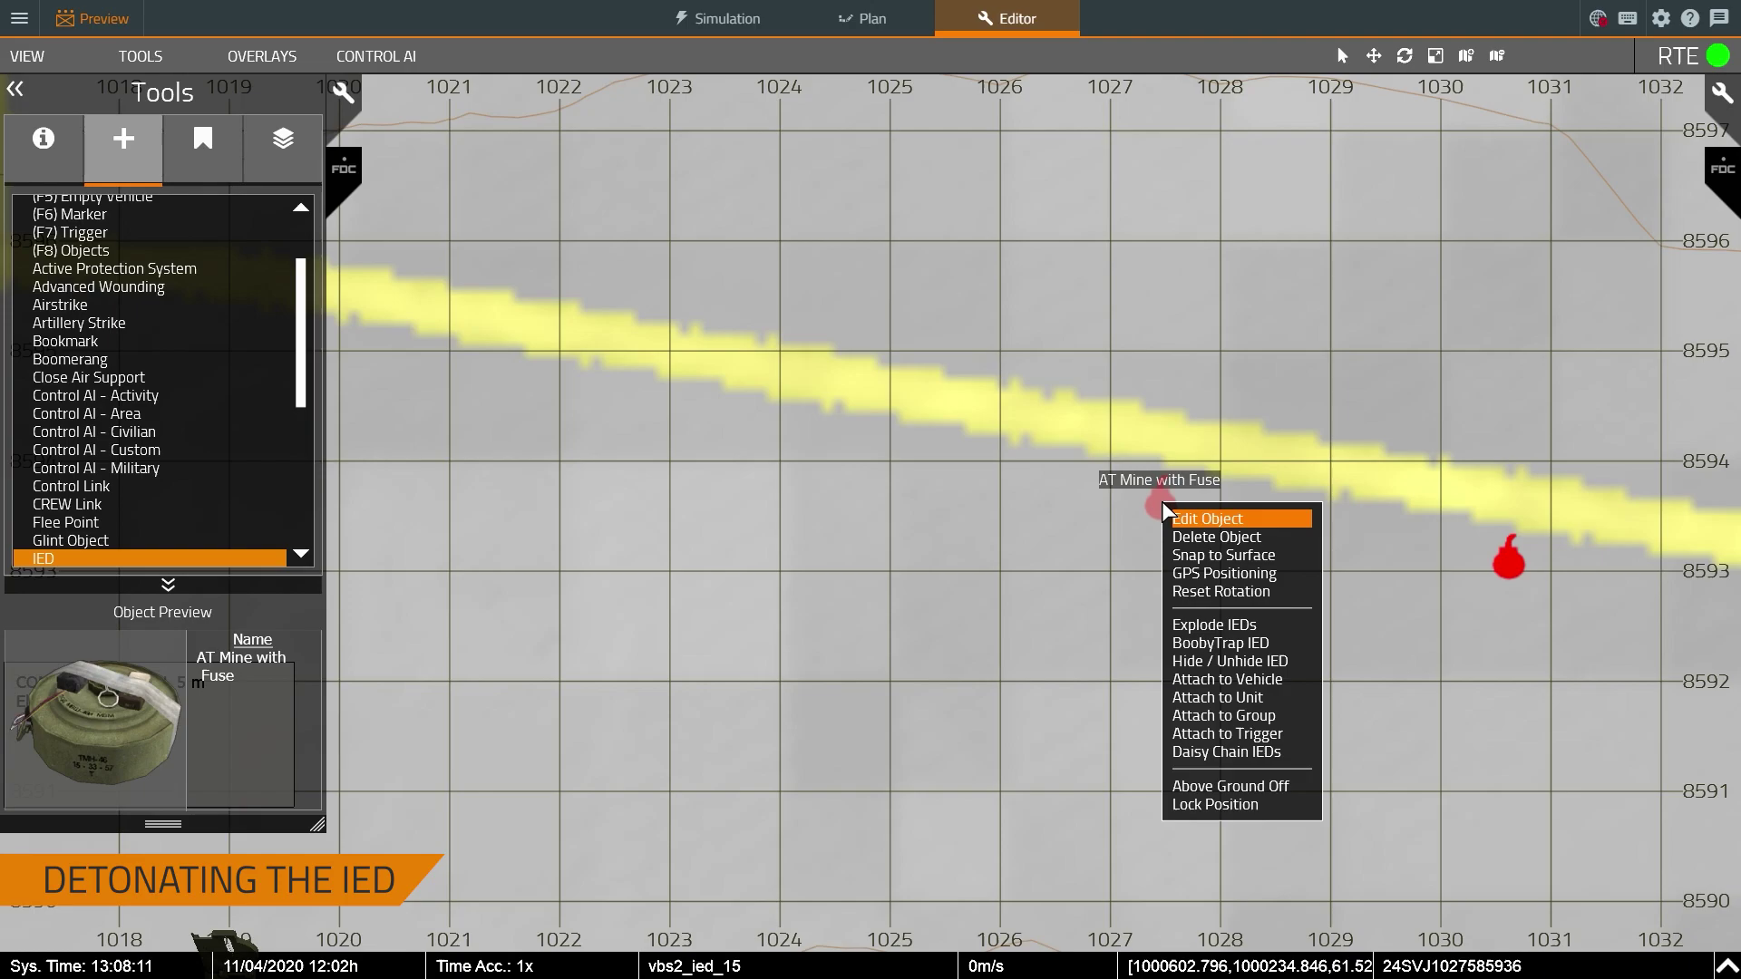
pyautogui.rightClick(1125, 529)
pyautogui.click(1163, 494)
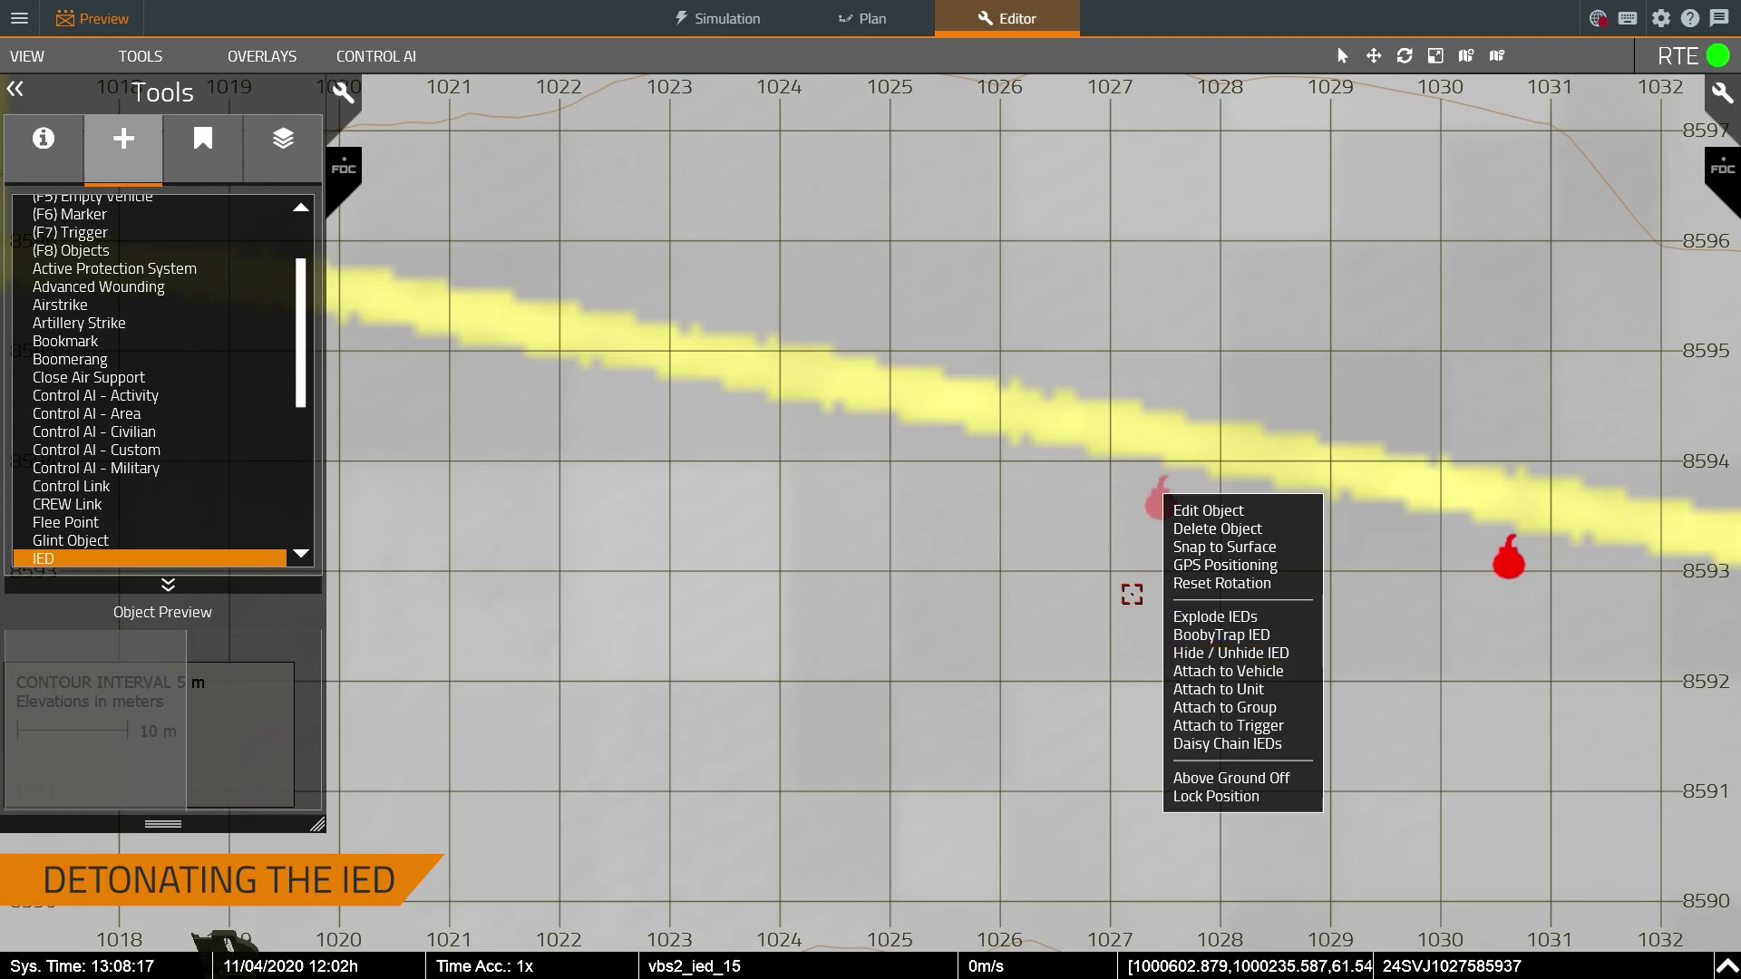
# Return to the 3D view and detonate the AT Mine with Fuse beside the road using Explode IEDs.
pyautogui.press('m')
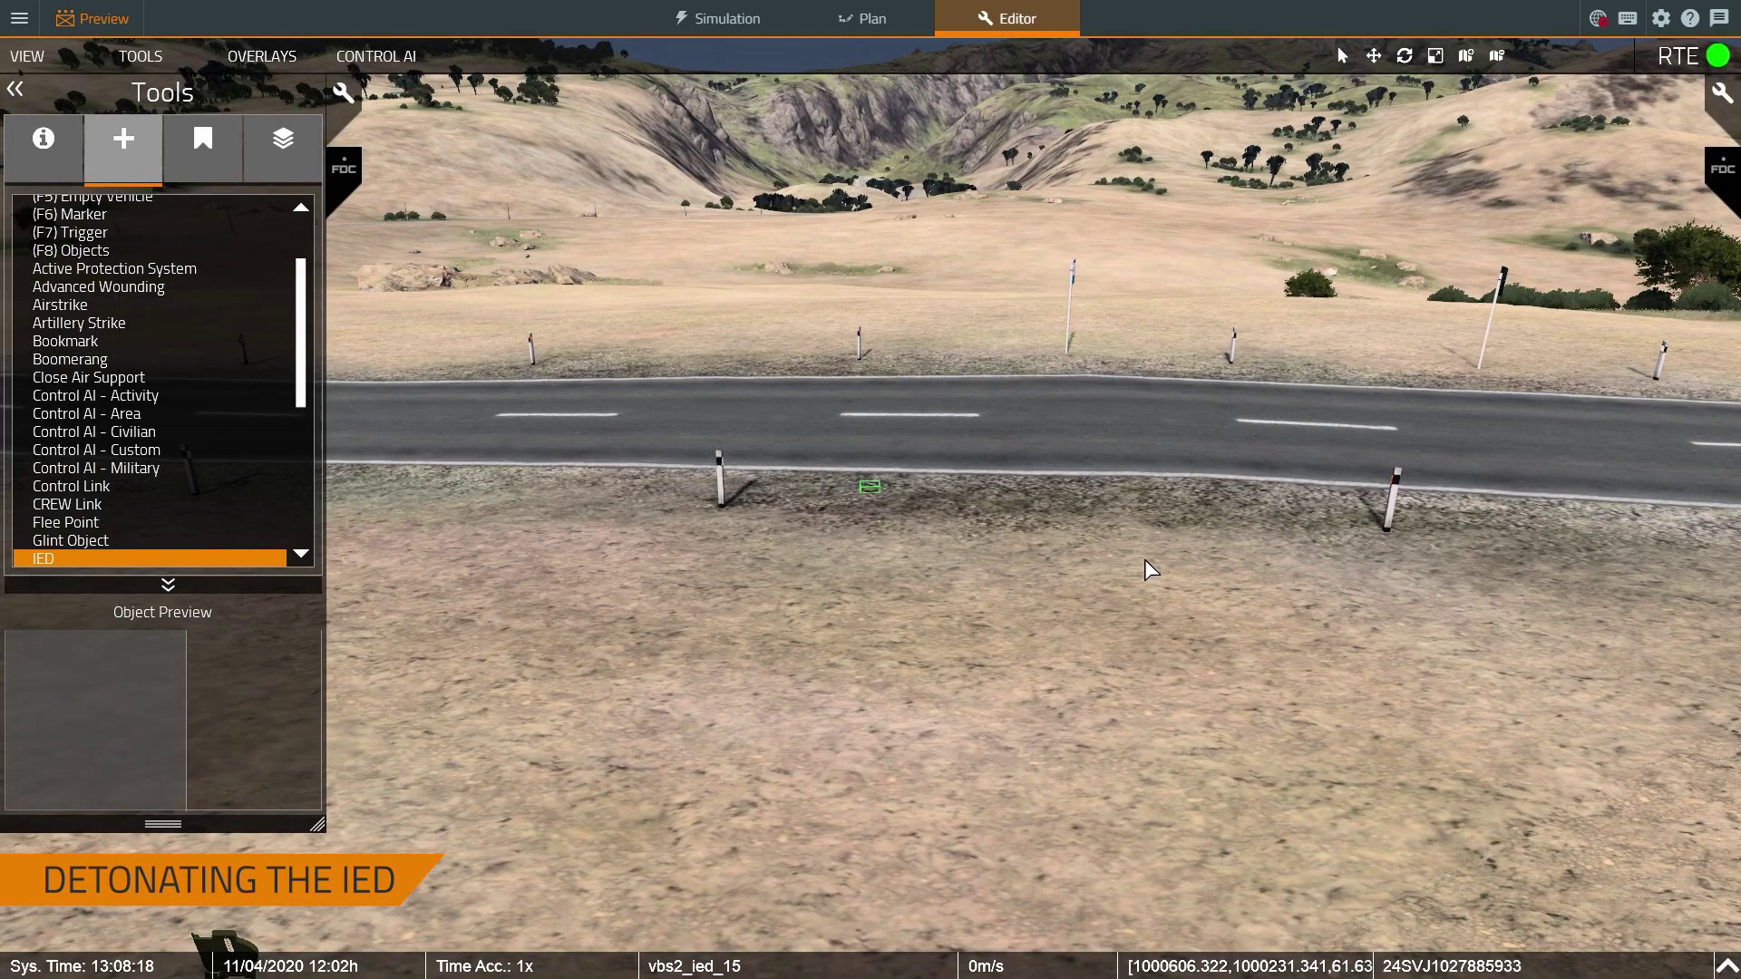
pyautogui.moveTo(1146, 562); pyautogui.dragTo(862, 546, button='right')
pyautogui.rightClick(833, 550)
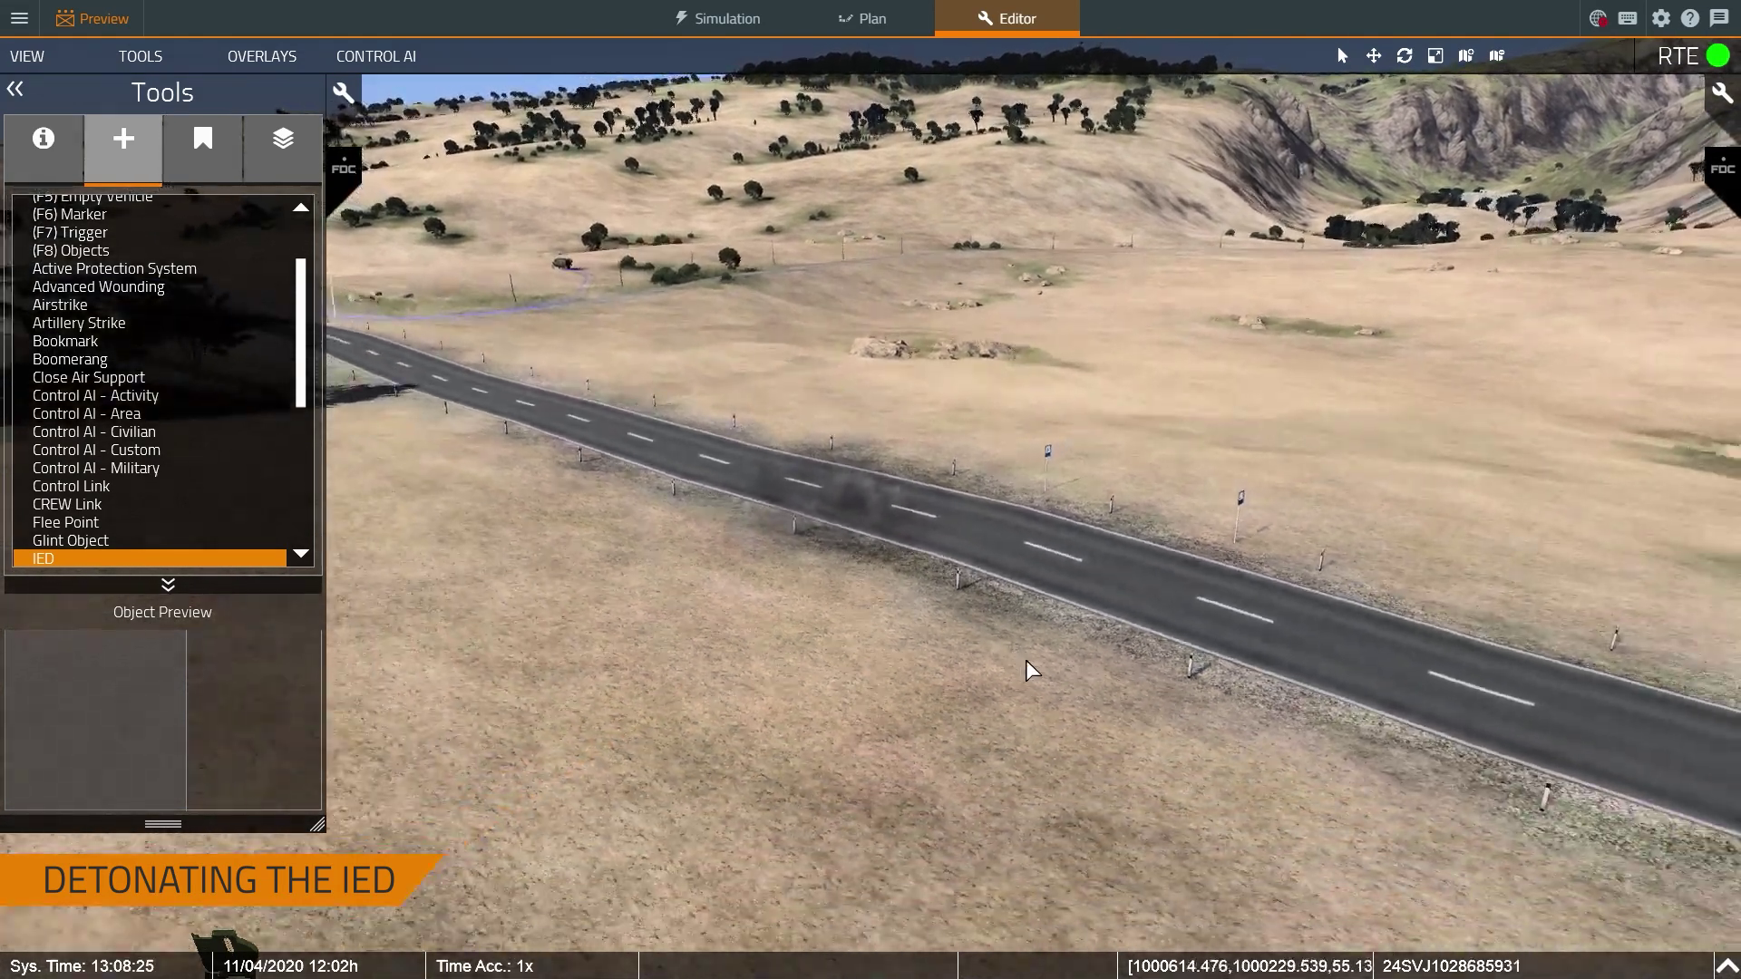
pyautogui.moveTo(1030, 684)
pyautogui.mouseDown(button='right')
pyautogui.moveTo(944, 684)
pyautogui.moveTo(995, 686)
pyautogui.mouseUp(button='right')
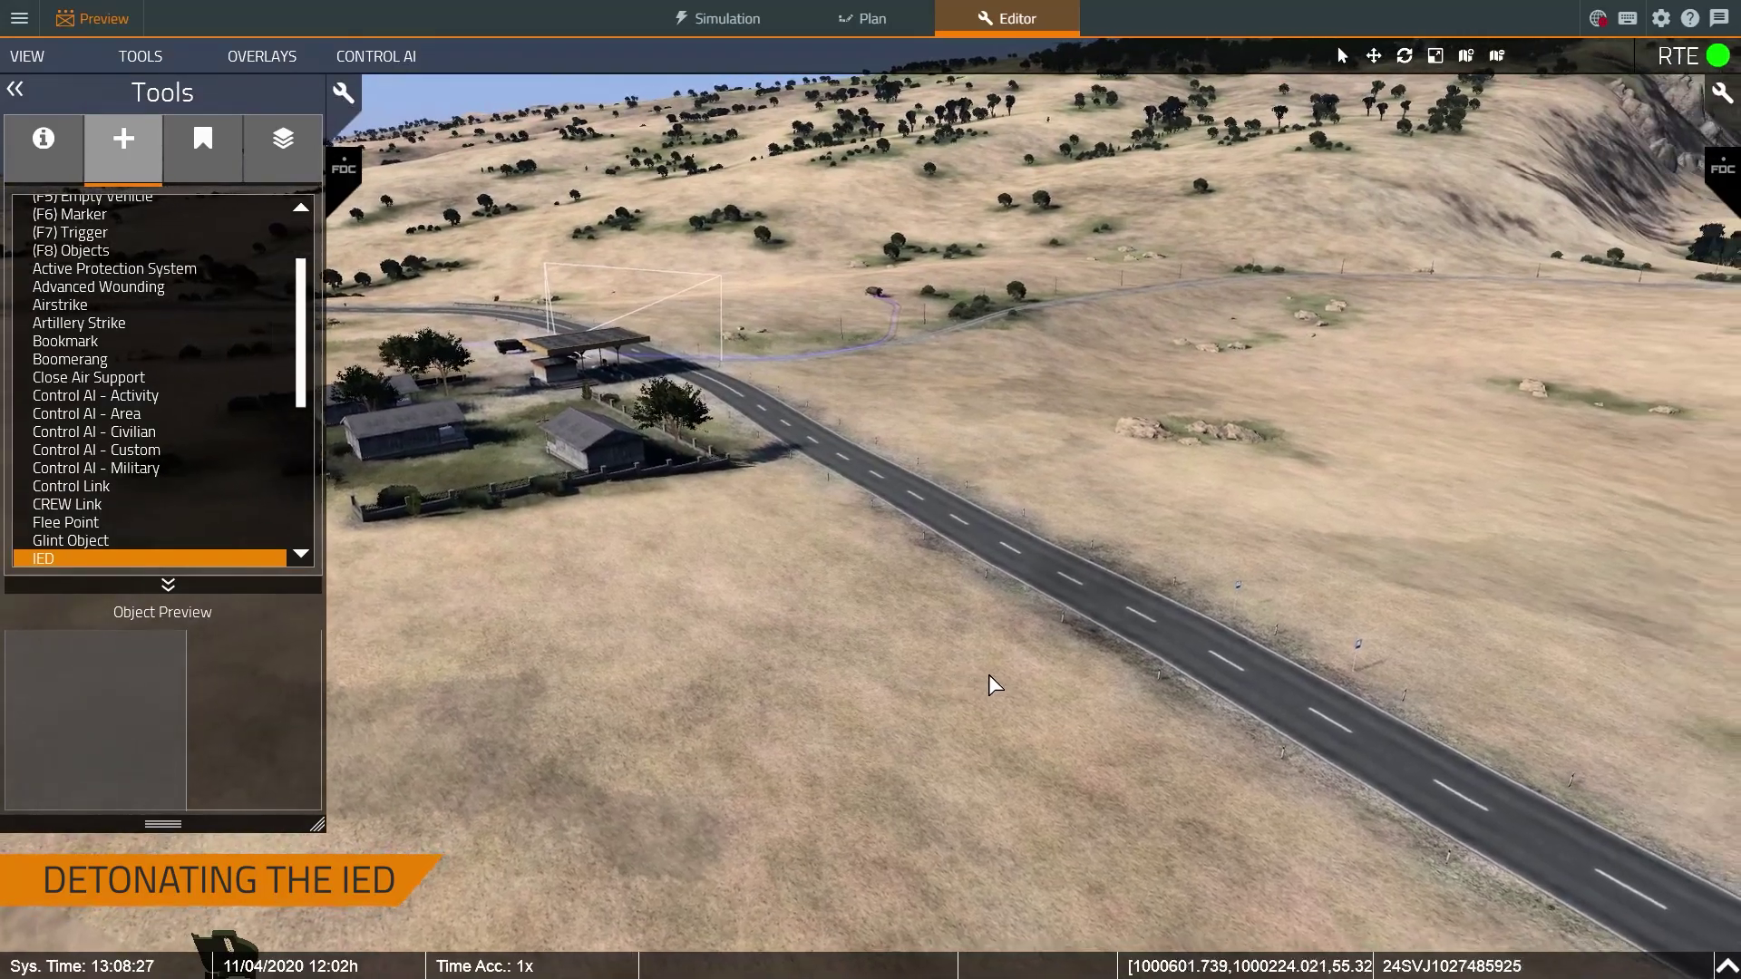